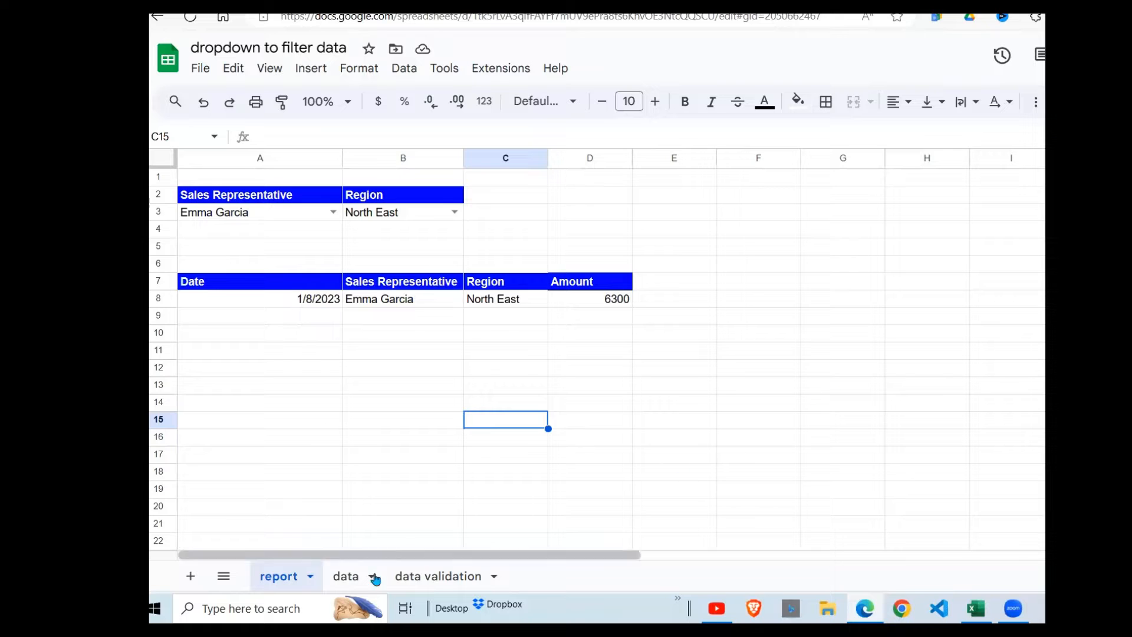
View the source records on the data sheet and the options in the report's Sales Representative dropdown.
left_click(345, 578)
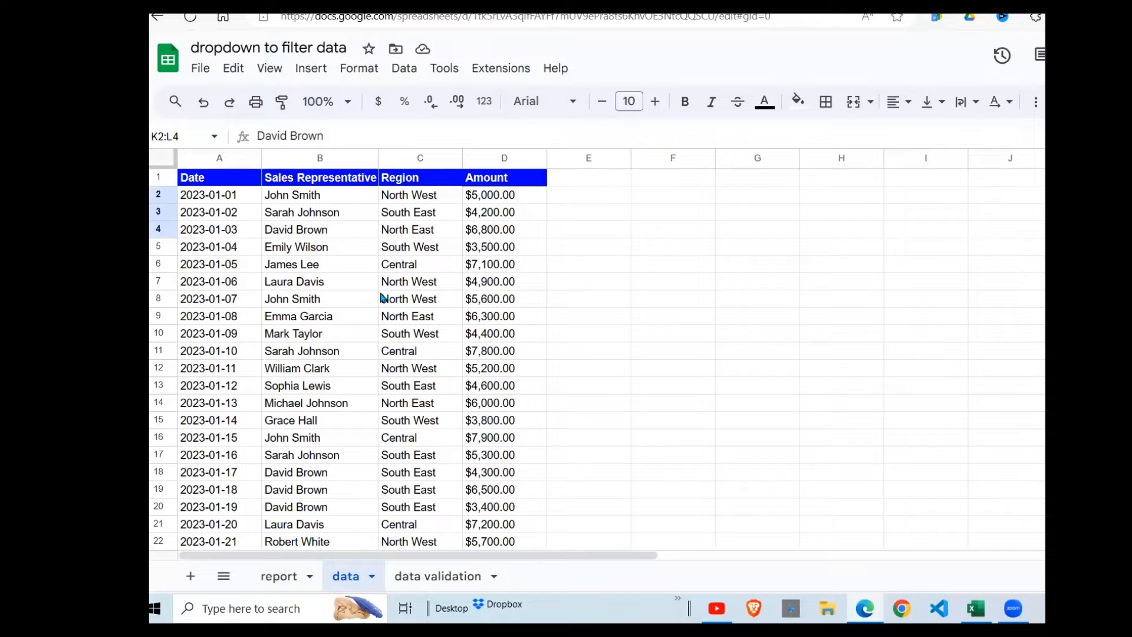
left_click(279, 576)
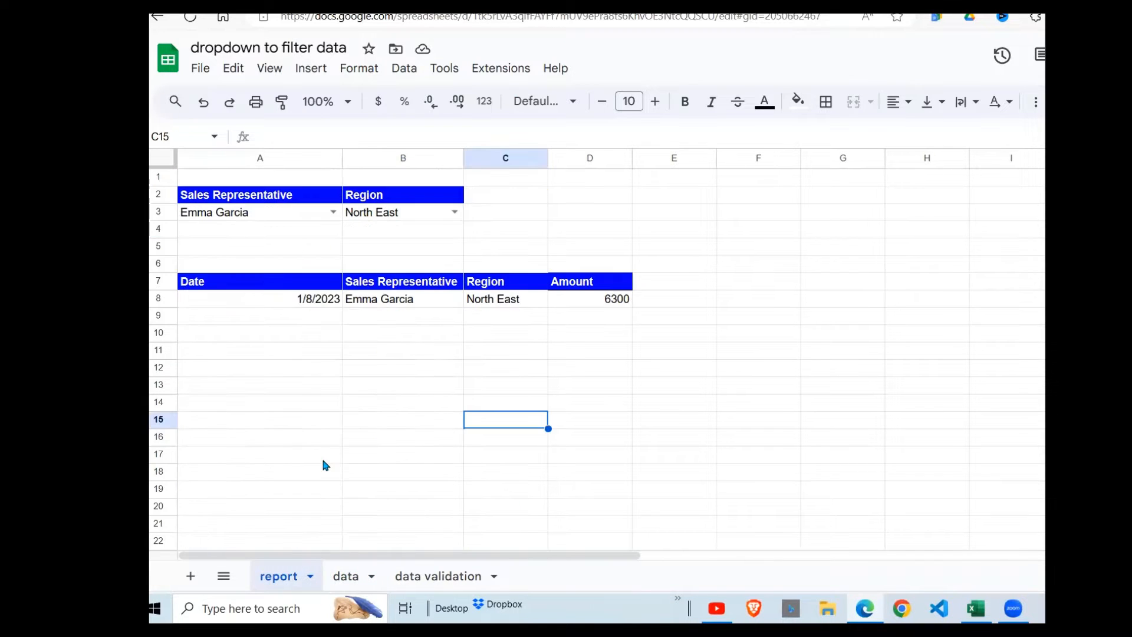
left_click(332, 212)
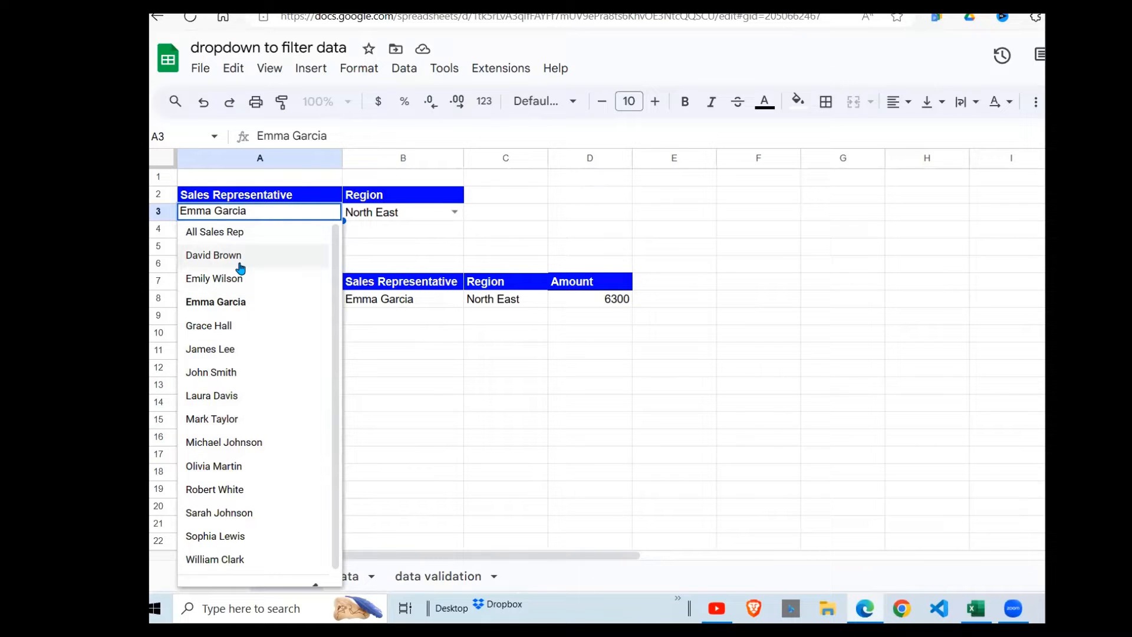
left_click(447, 215)
left_click(466, 217)
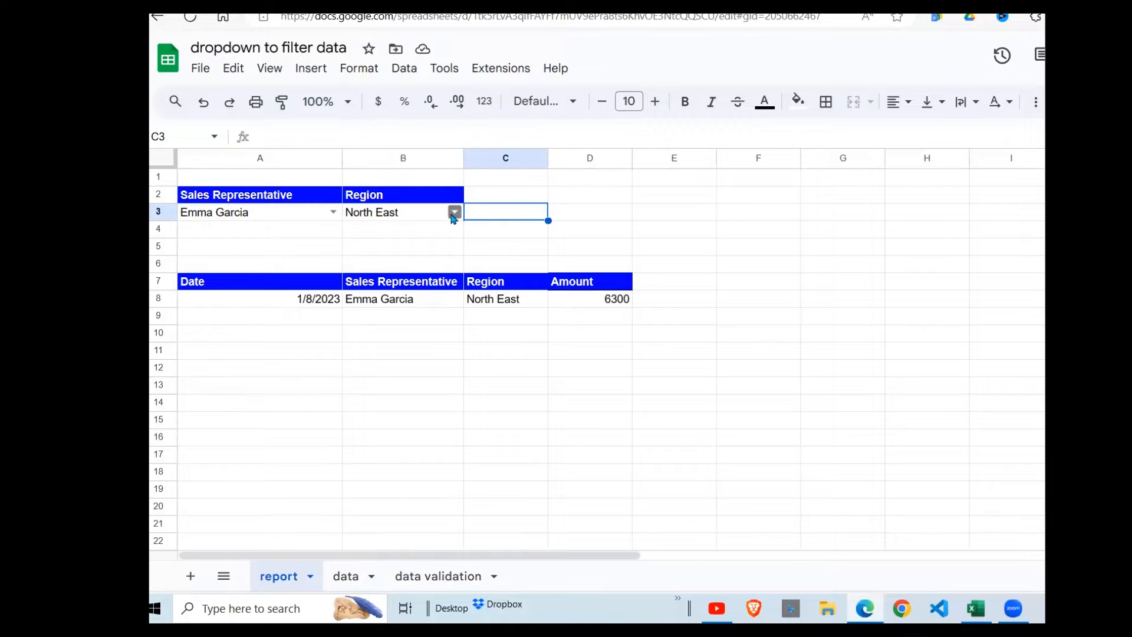
Filter the report to the South East region and compare the listed rows with the data sheet.
left_click(453, 213)
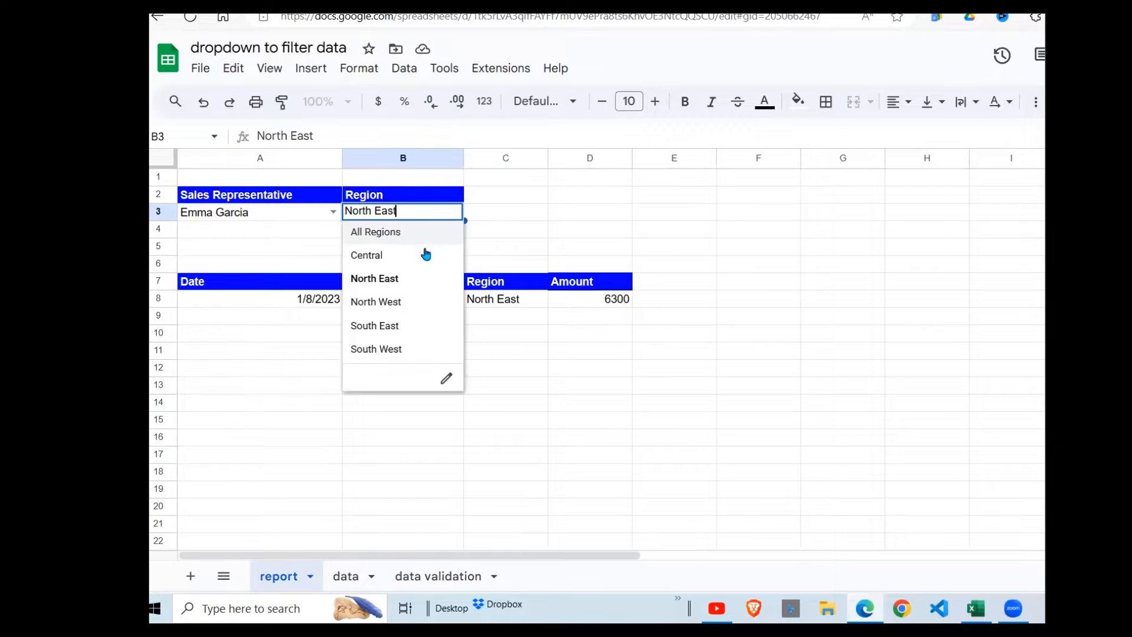
left_click(393, 326)
left_click(311, 302)
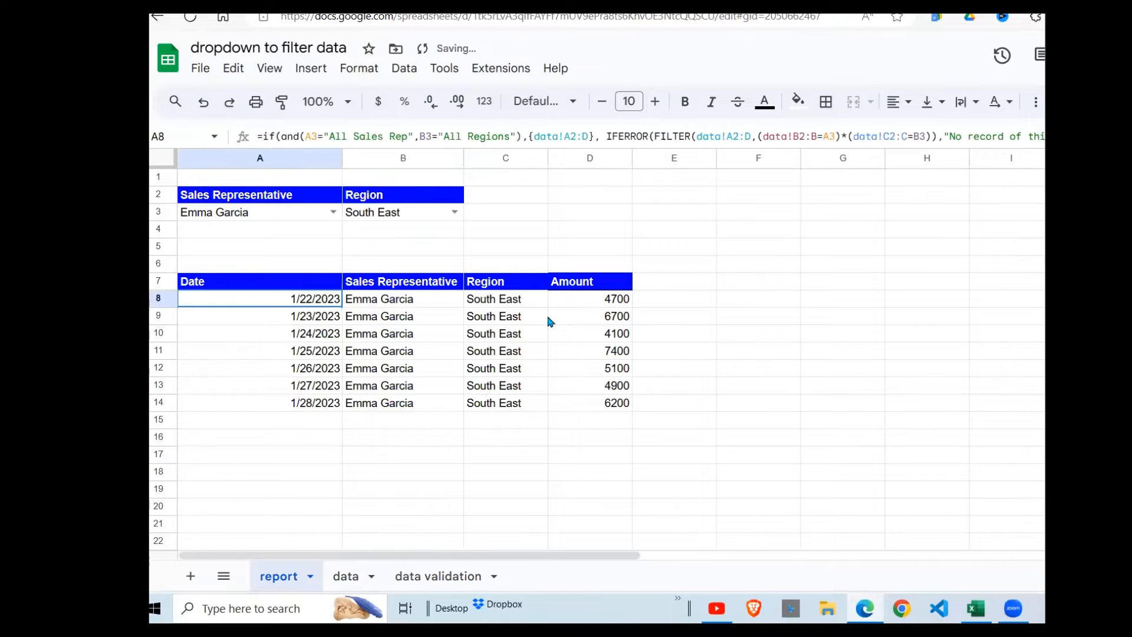
left_click_drag(550, 322, 586, 399)
left_click(319, 235)
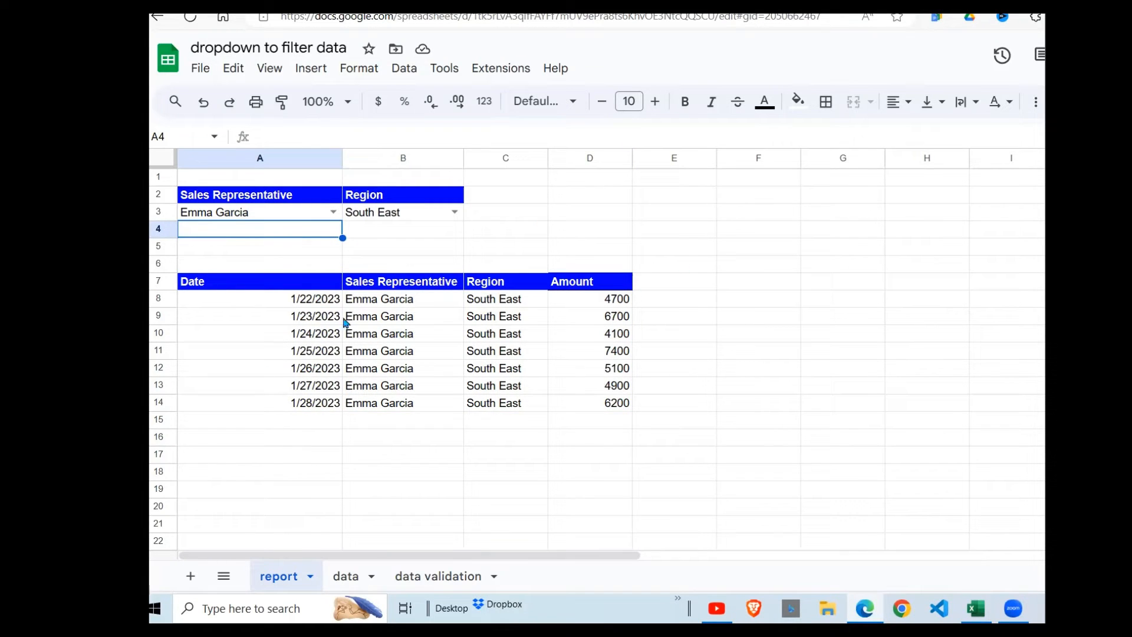
left_click(345, 586)
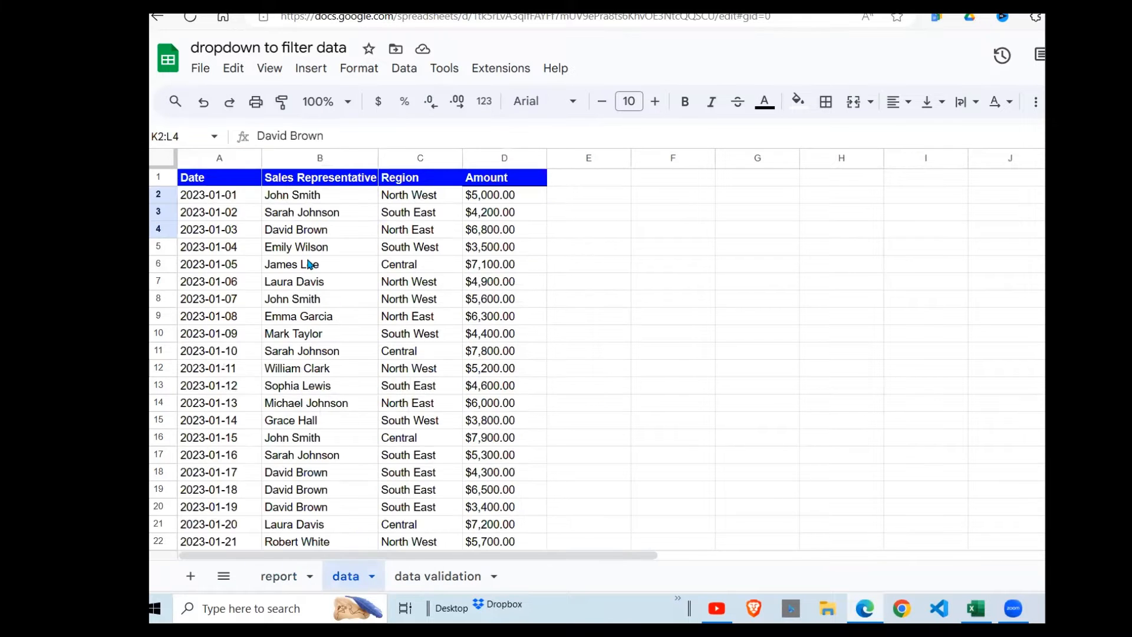
left_click(270, 581)
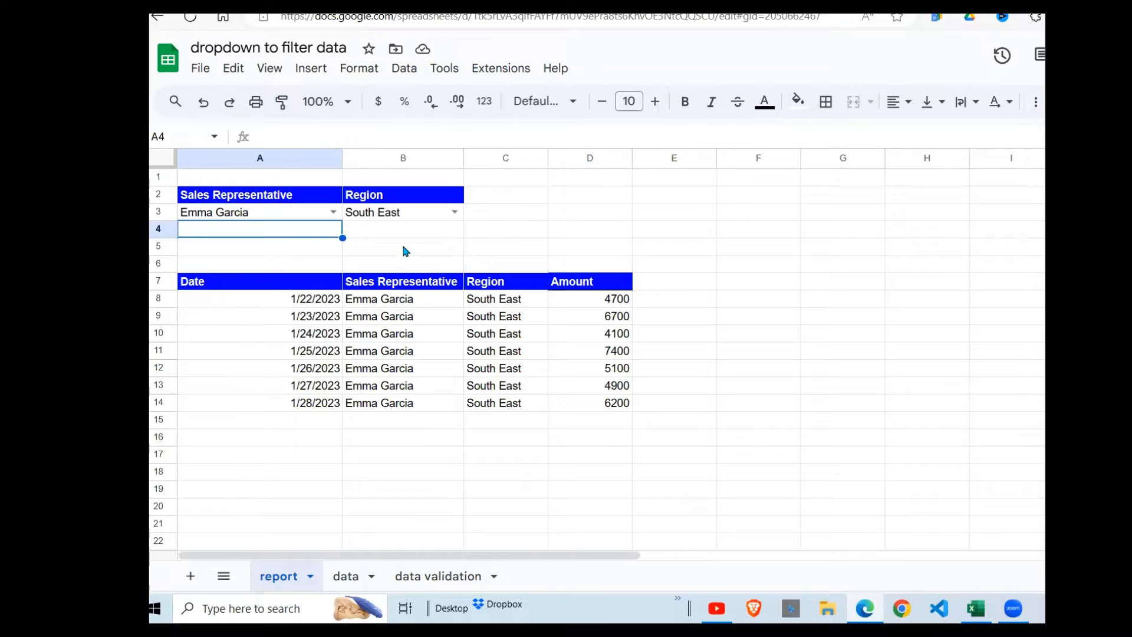
Set the report's Sales Representative filter to the representative listed just above the current one, and inspect the result in A8.
left_click(333, 212)
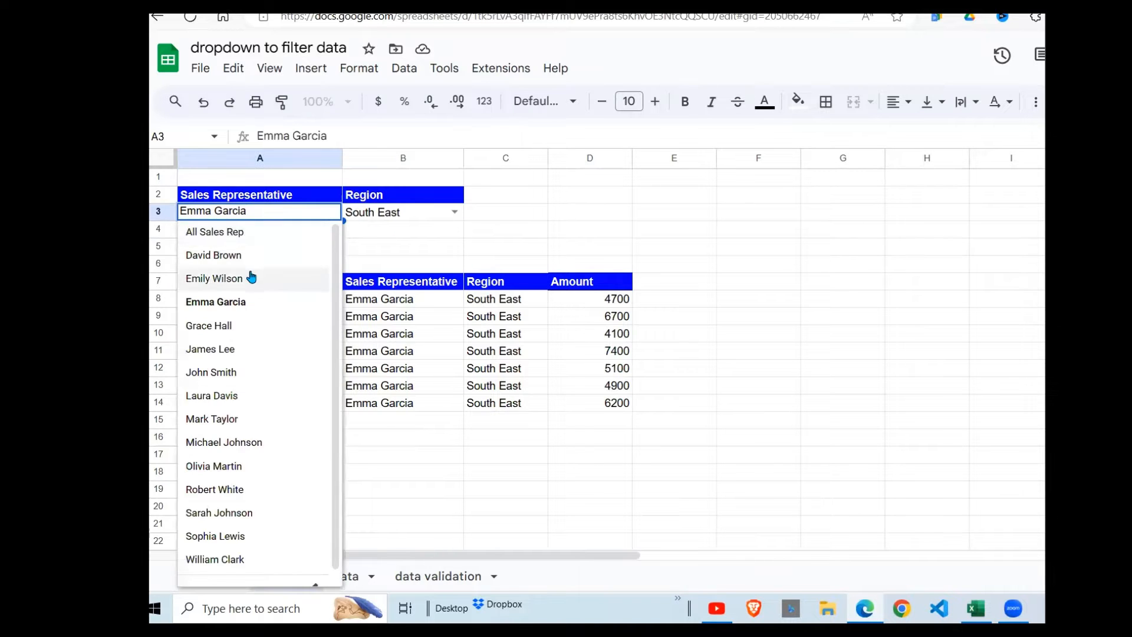
left_click(251, 278)
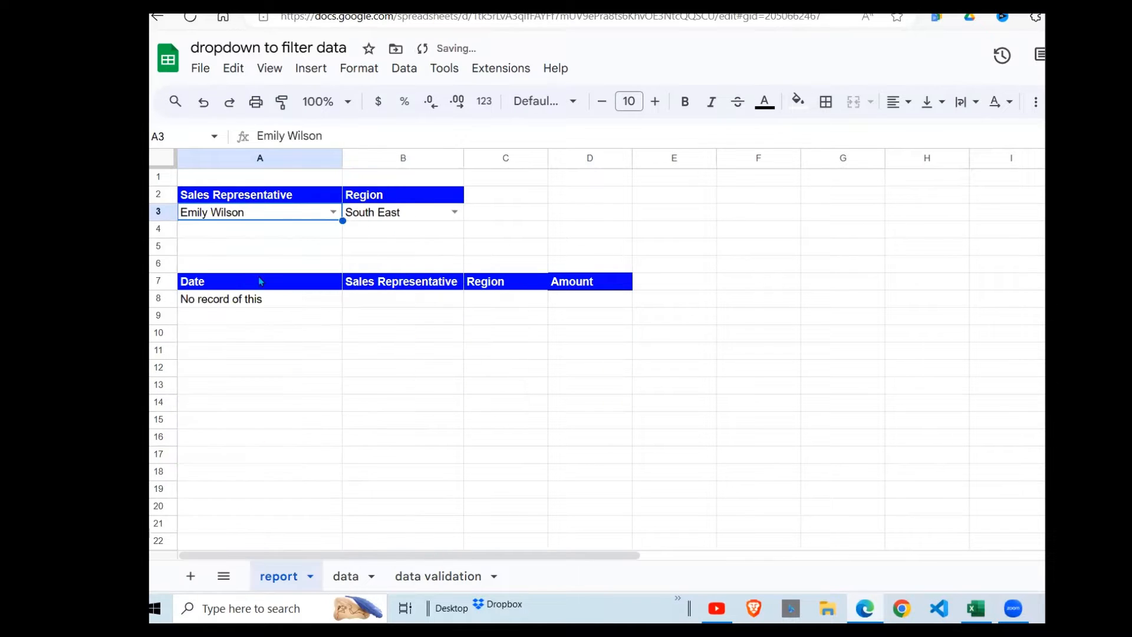
left_click(278, 302)
left_click(305, 389)
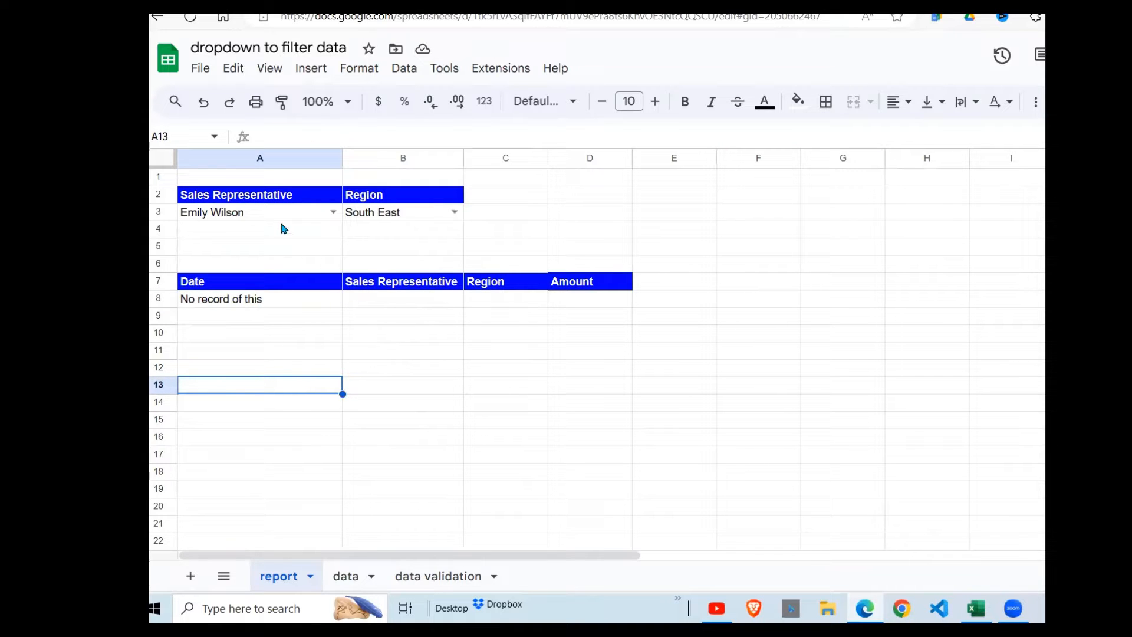
Set the report's Sales Representative filter to All Sales Rep and its Region filter to All Regions.
left_click(329, 213)
left_click(323, 231)
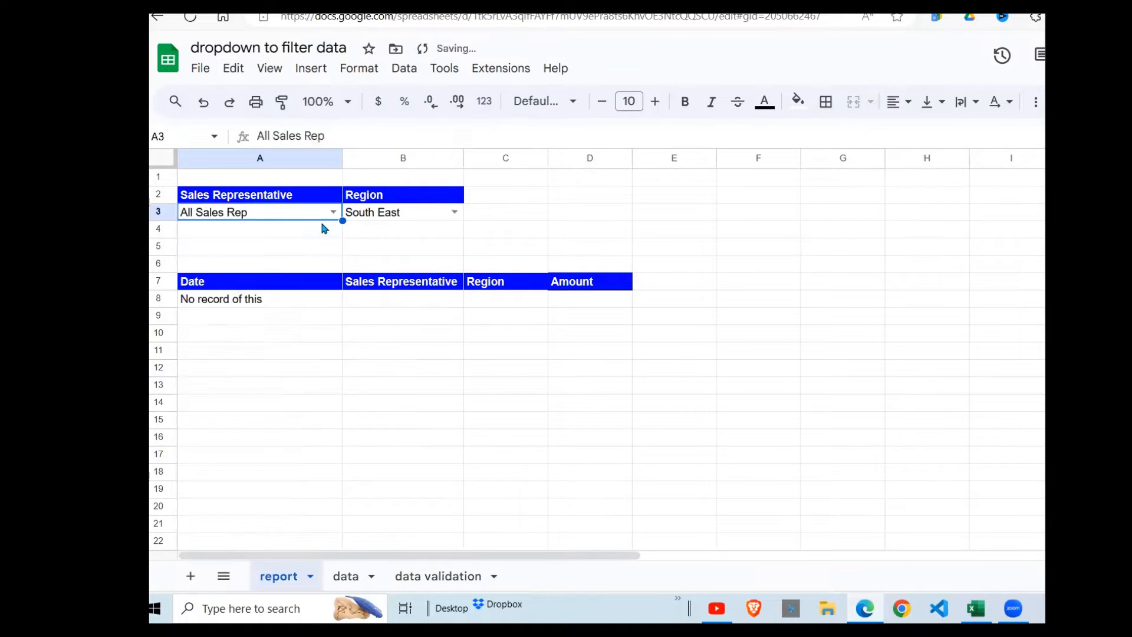
left_click(424, 217)
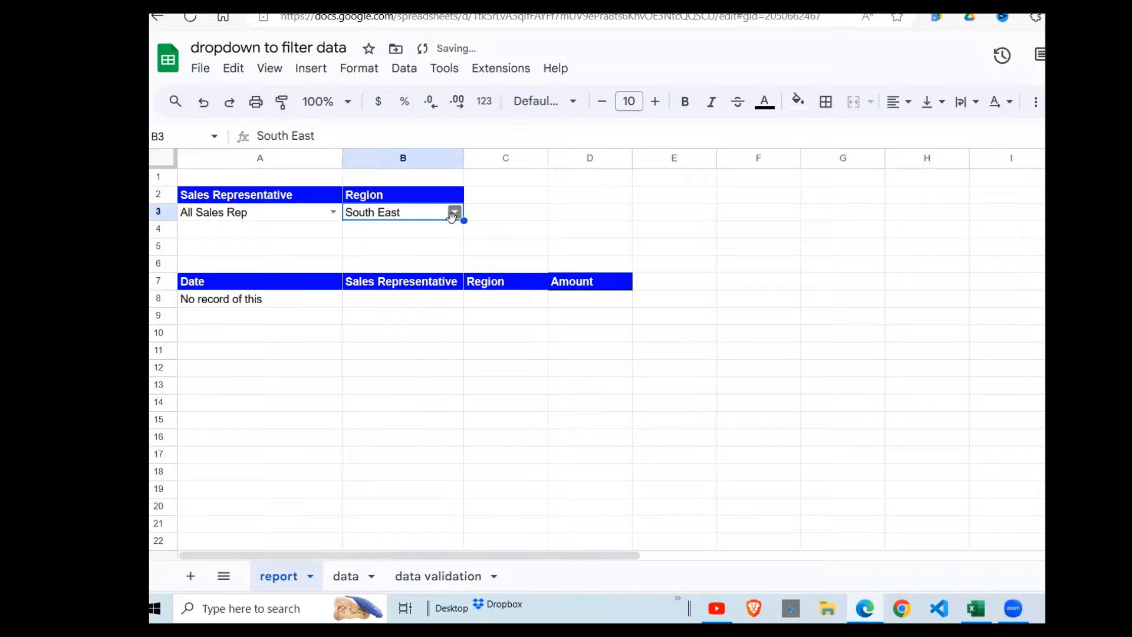
left_click(454, 213)
left_click(406, 230)
key("Down")
key("Right")
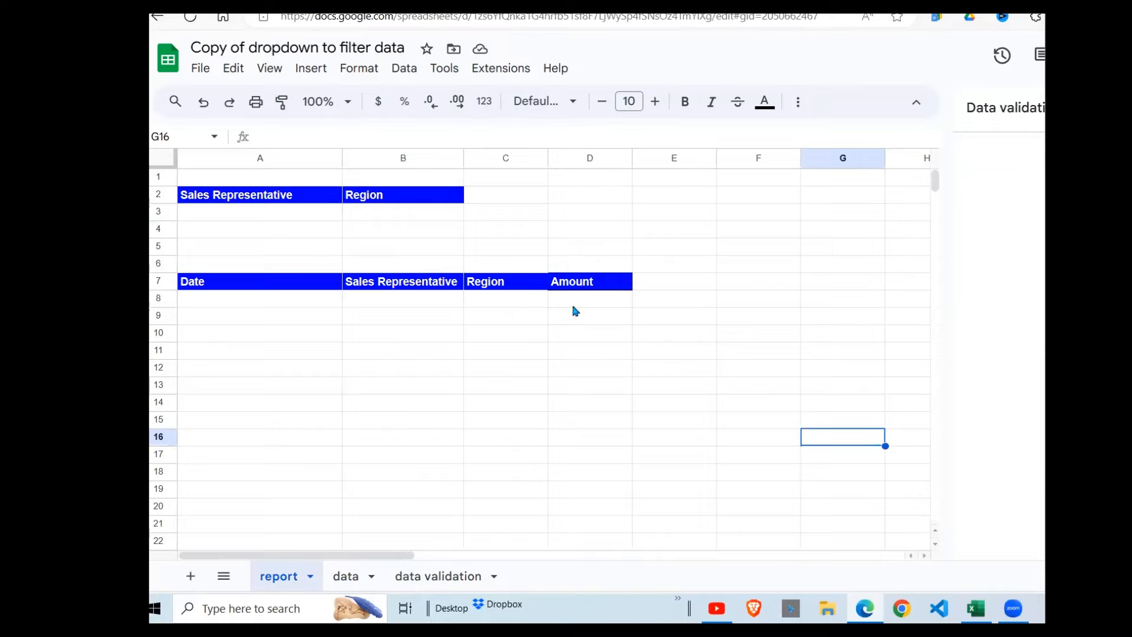
In the copied spreadsheet, clear the representative and region lists in A2:B16 of the data validation sheet.
left_click(571, 302)
left_click(373, 405)
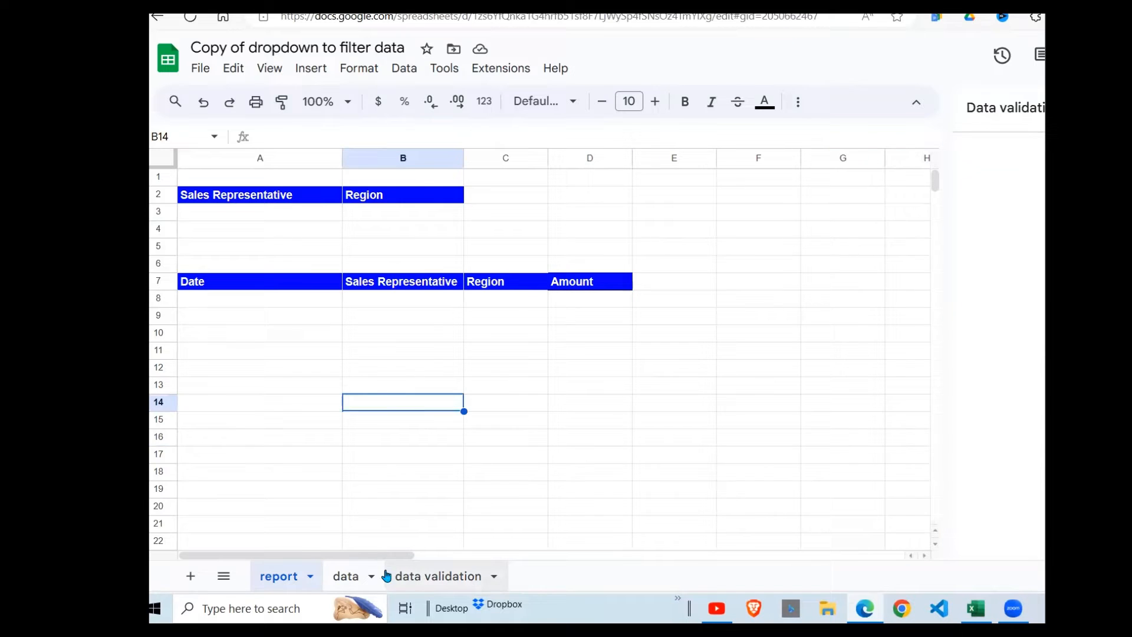
left_click(426, 589)
left_click(336, 419)
left_click(235, 200)
left_click(299, 445, "shift")
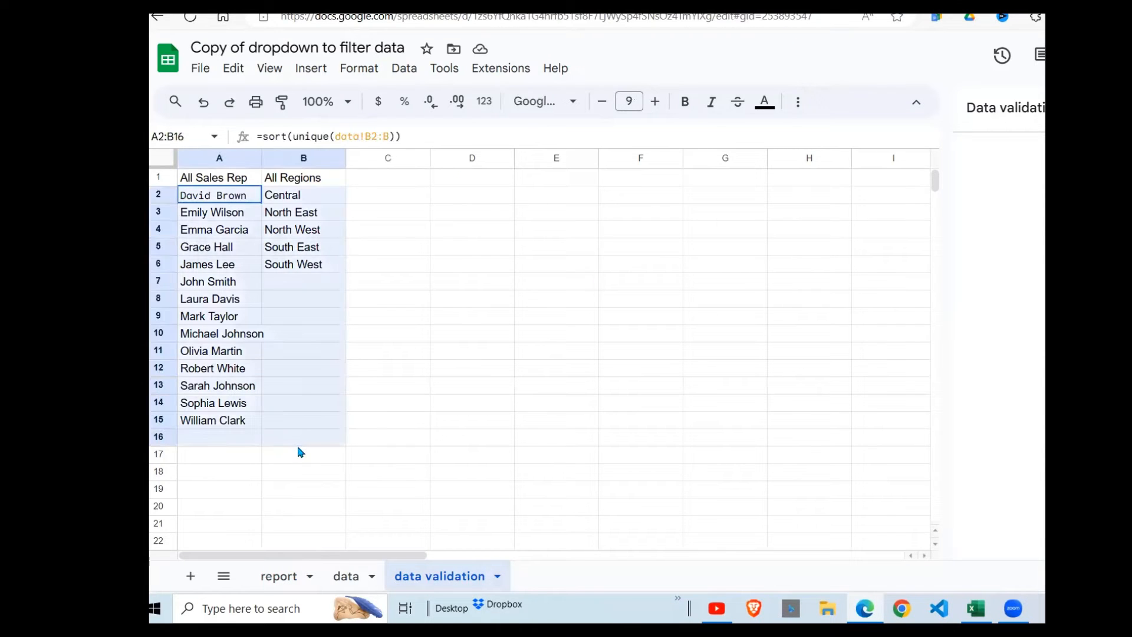
key("Delete")
left_click(277, 243)
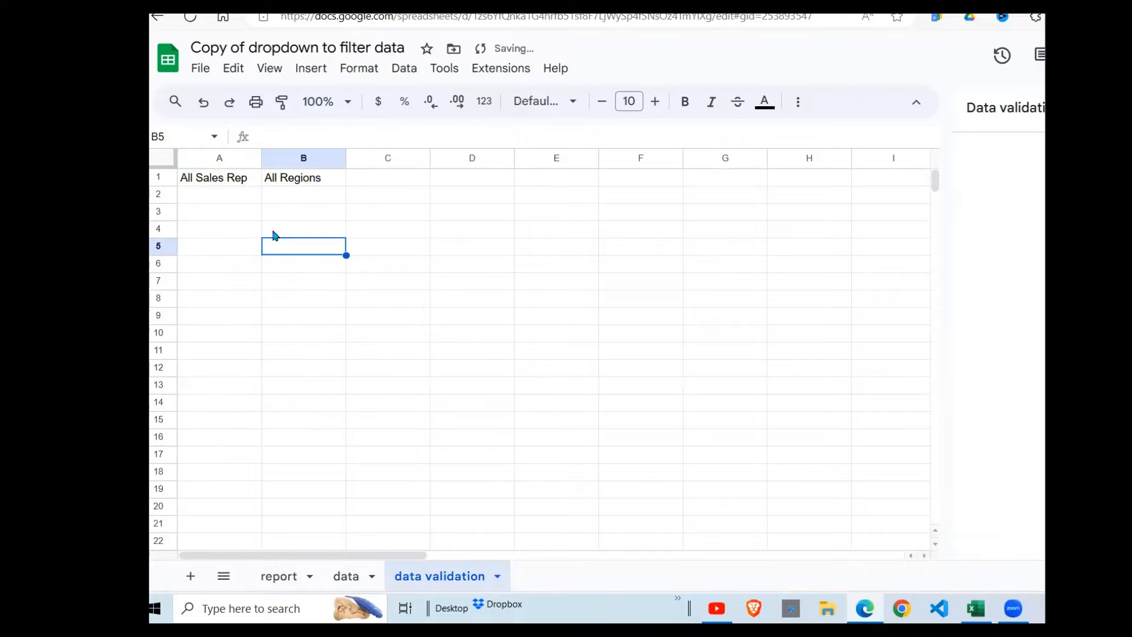
Begin a UNIQUE formula in cell A2, under All Sales Rep on the data validation sheet.
left_click(223, 177)
left_click(239, 206)
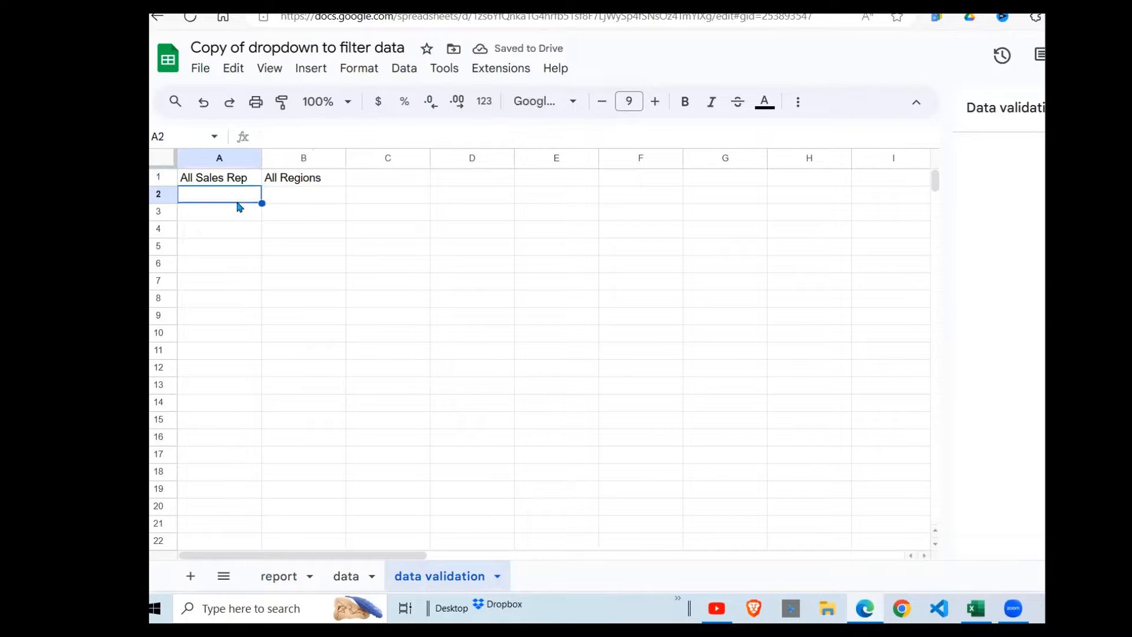
type("=uniq")
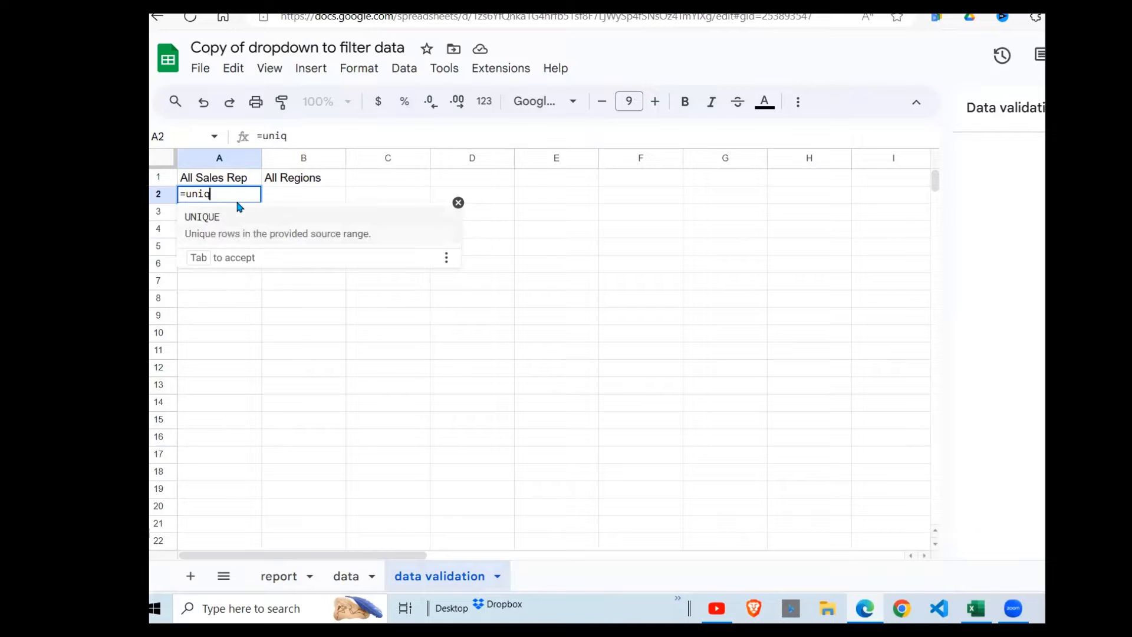
type("ue(")
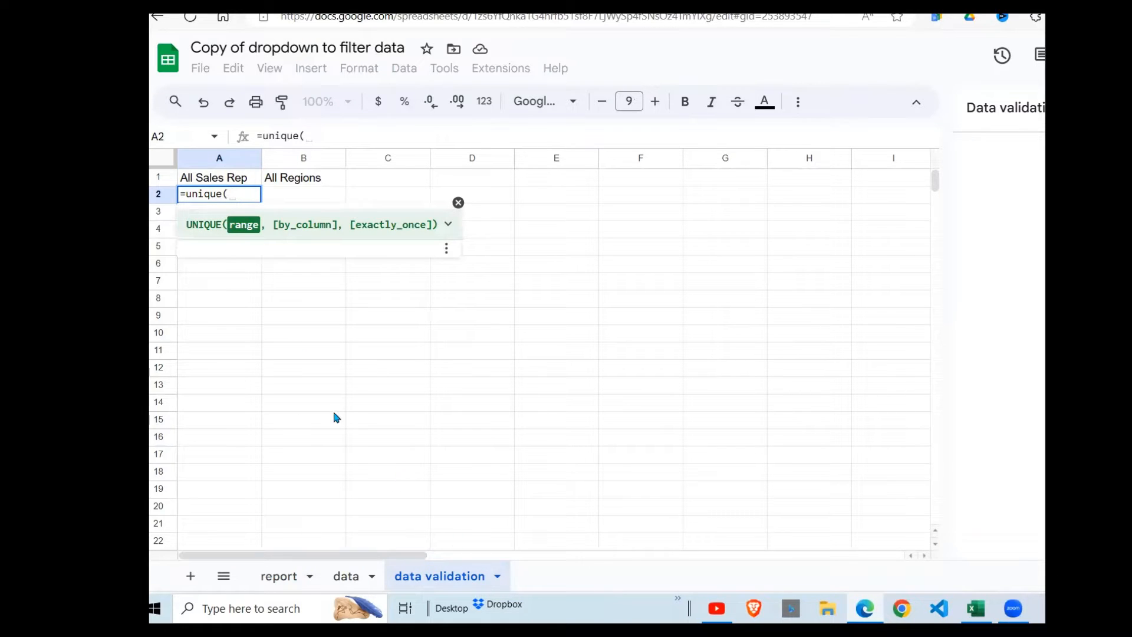
left_click_drag(331, 405, 324, 417)
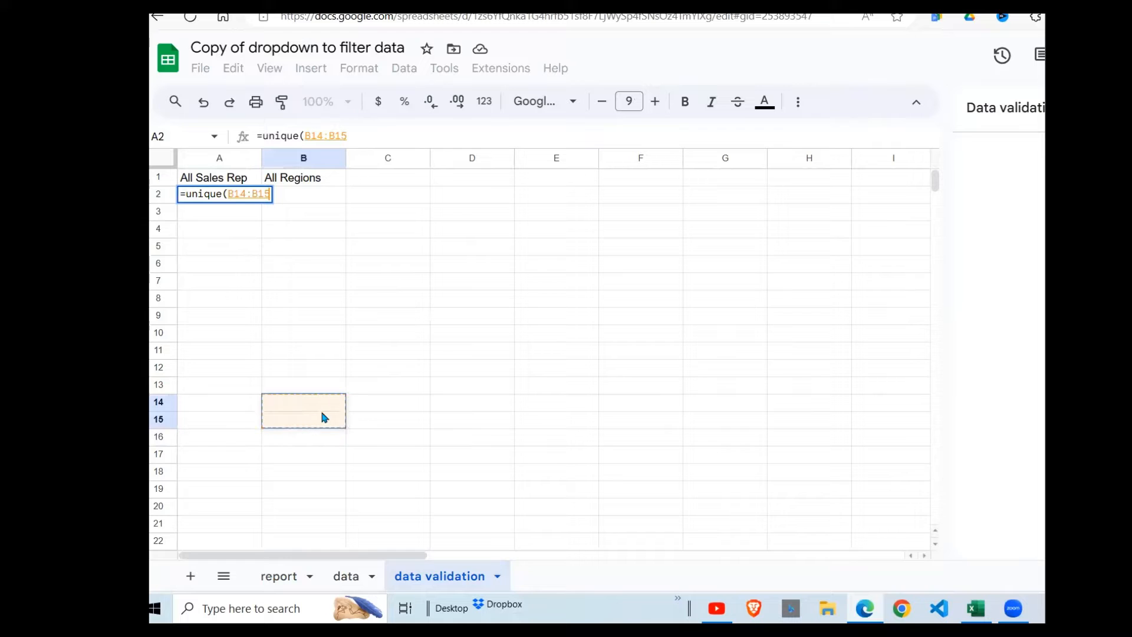
left_click(361, 130)
key("BackSpace")
key("BackSpace")
key("BackSpace")
key("BackSpace")
key("BackSpace")
key("BackSpace")
key("BackSpace")
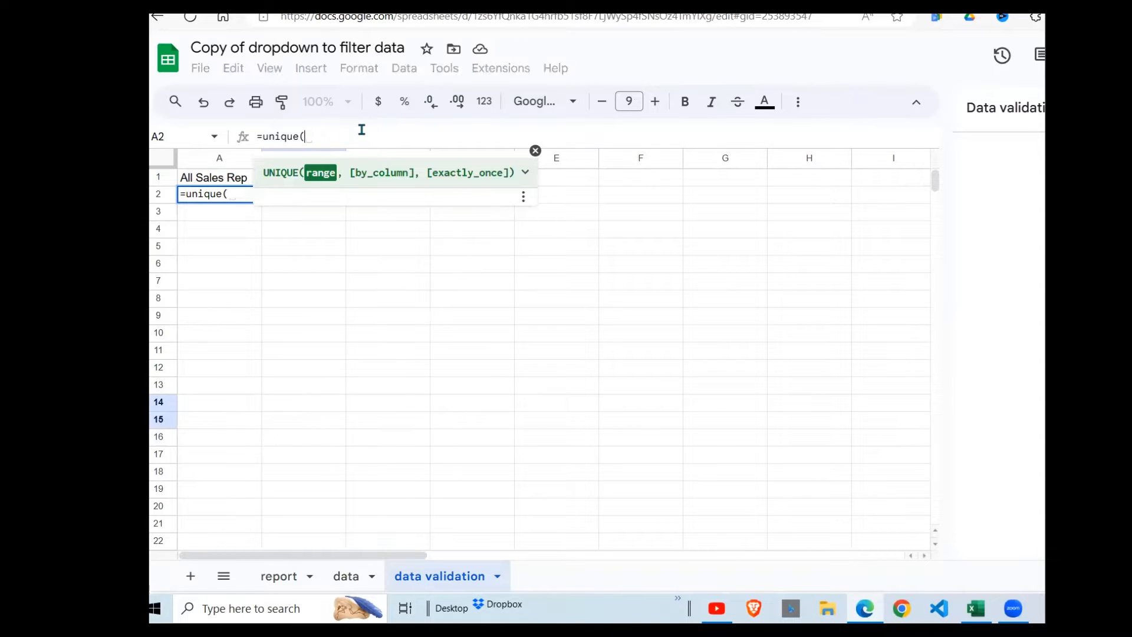
Complete the UNIQUE formula in A2 with the open-ended range data!A2:A.
left_click(345, 580)
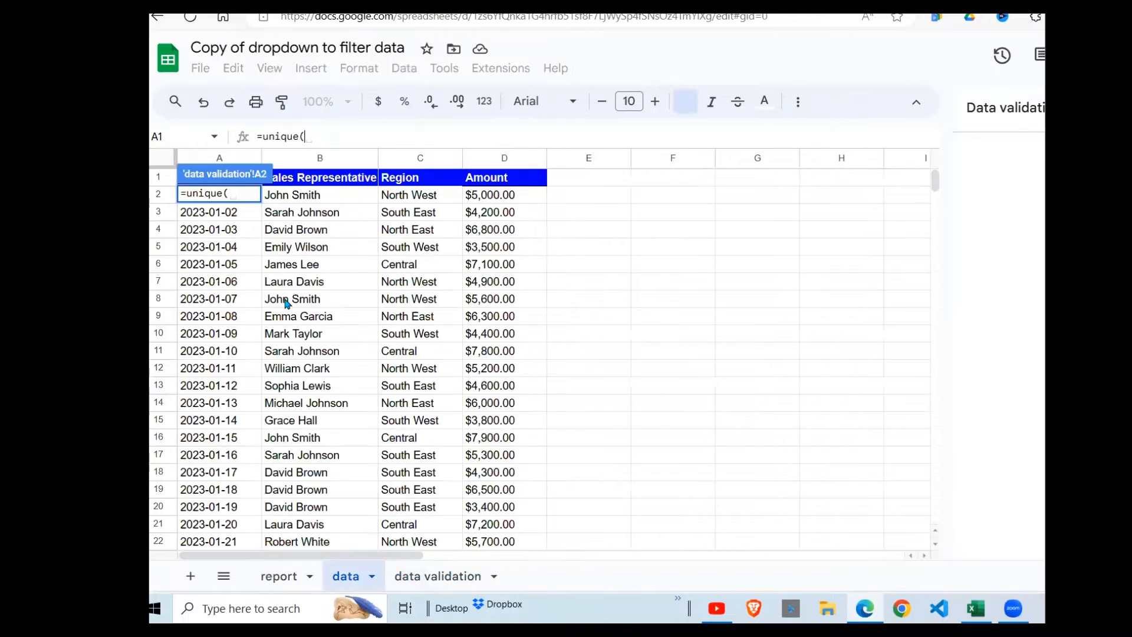
left_click(239, 213)
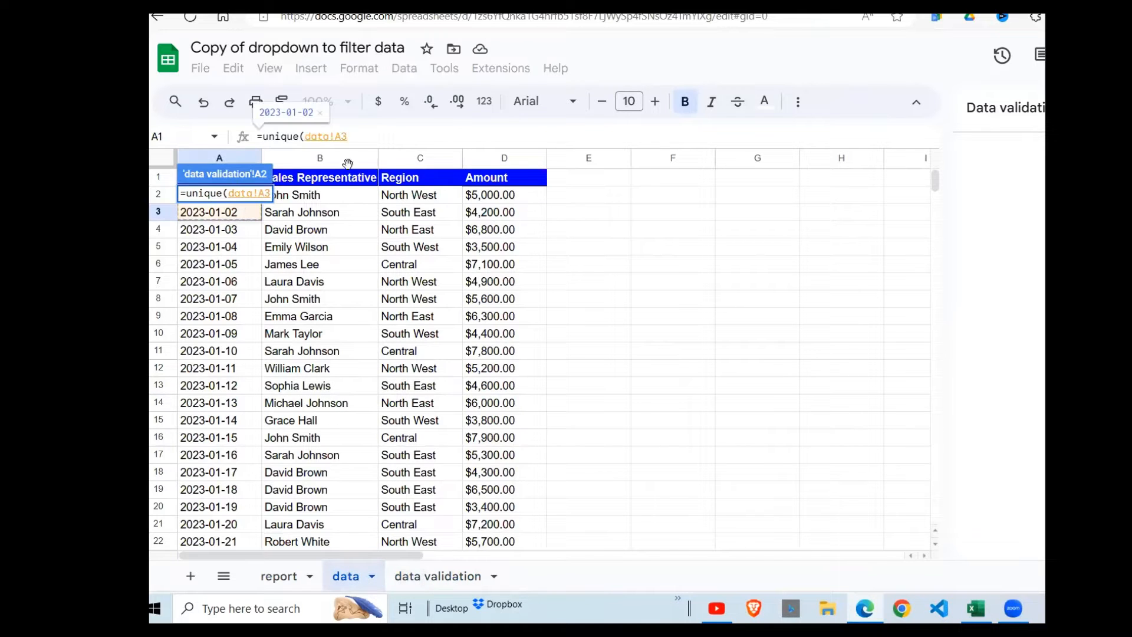
key("Up")
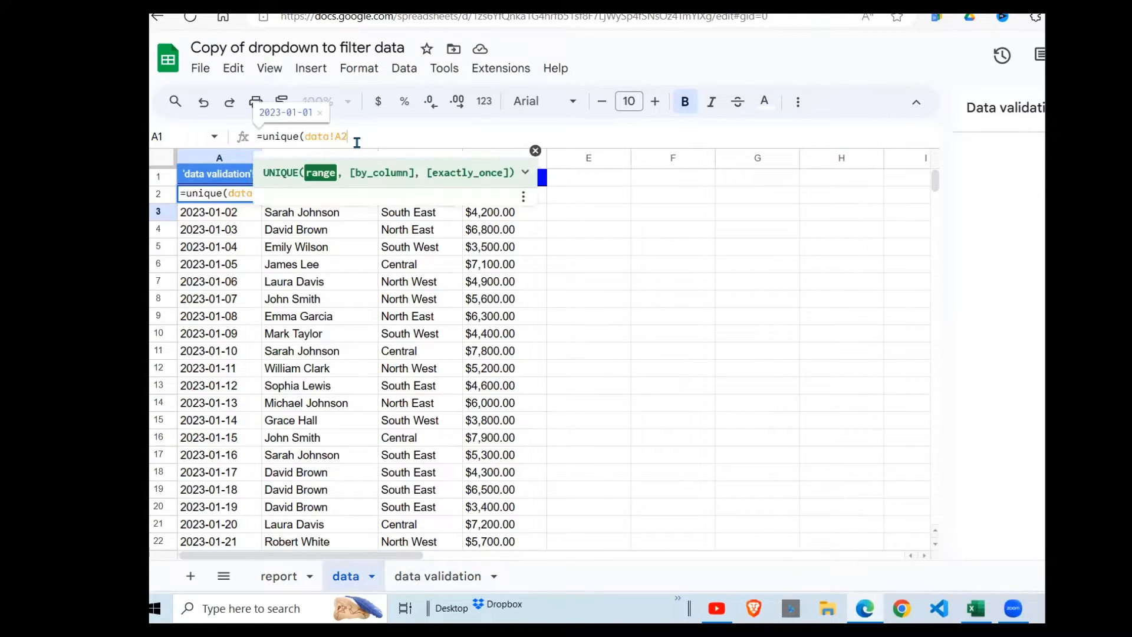
type(":")
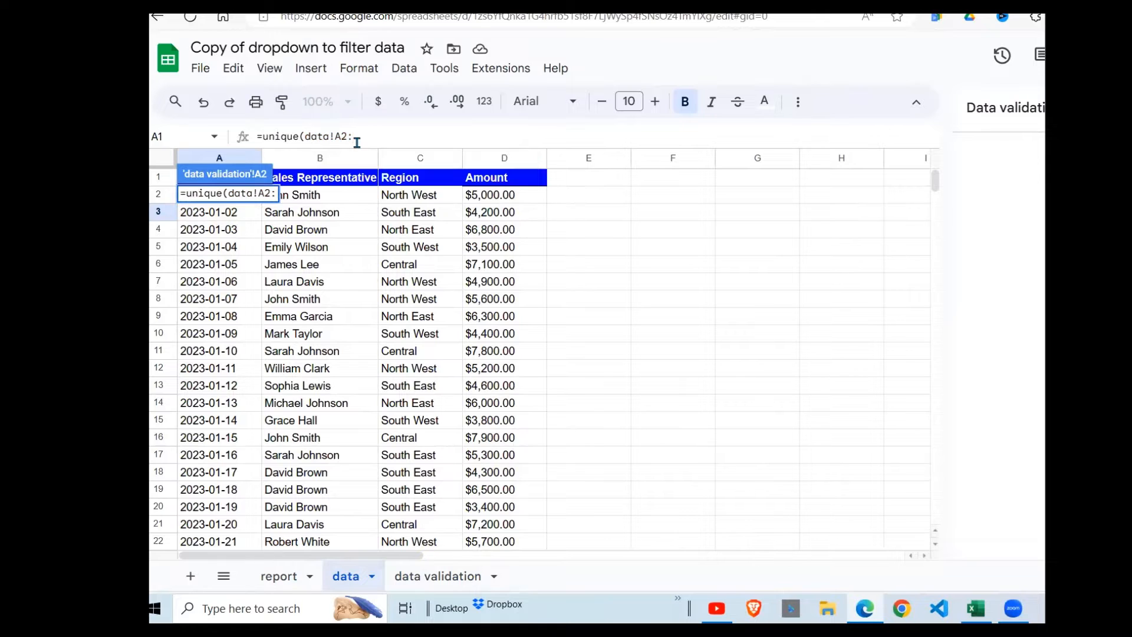
type("A)")
key("Return")
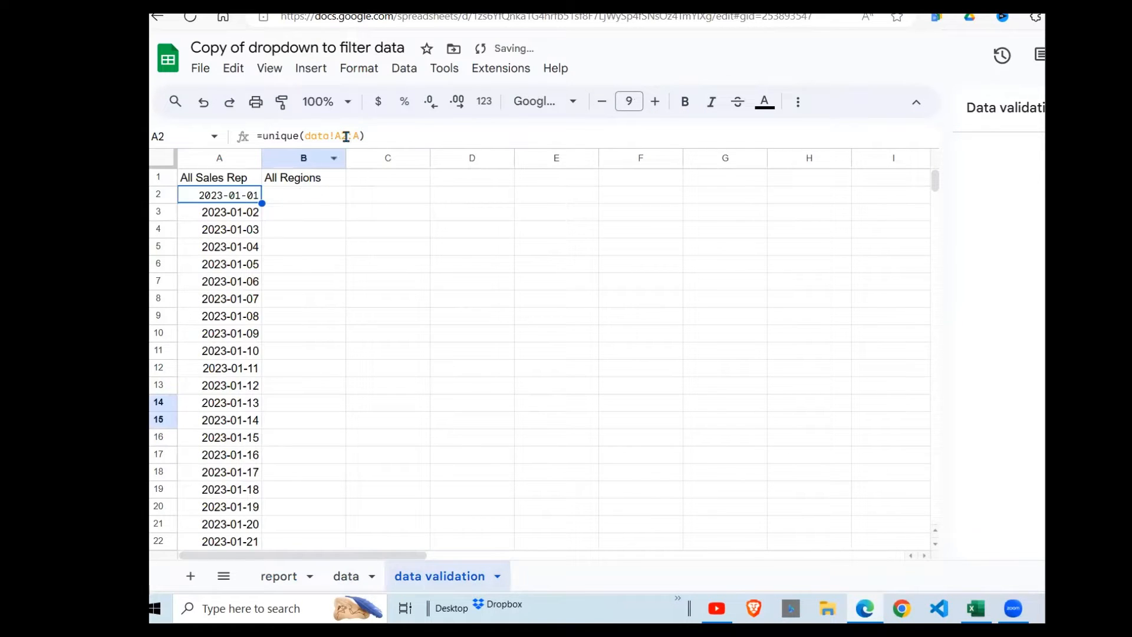
Change the range of the UNIQUE formula in A2 to data!B2:B.
left_click(343, 136)
double_click(343, 136)
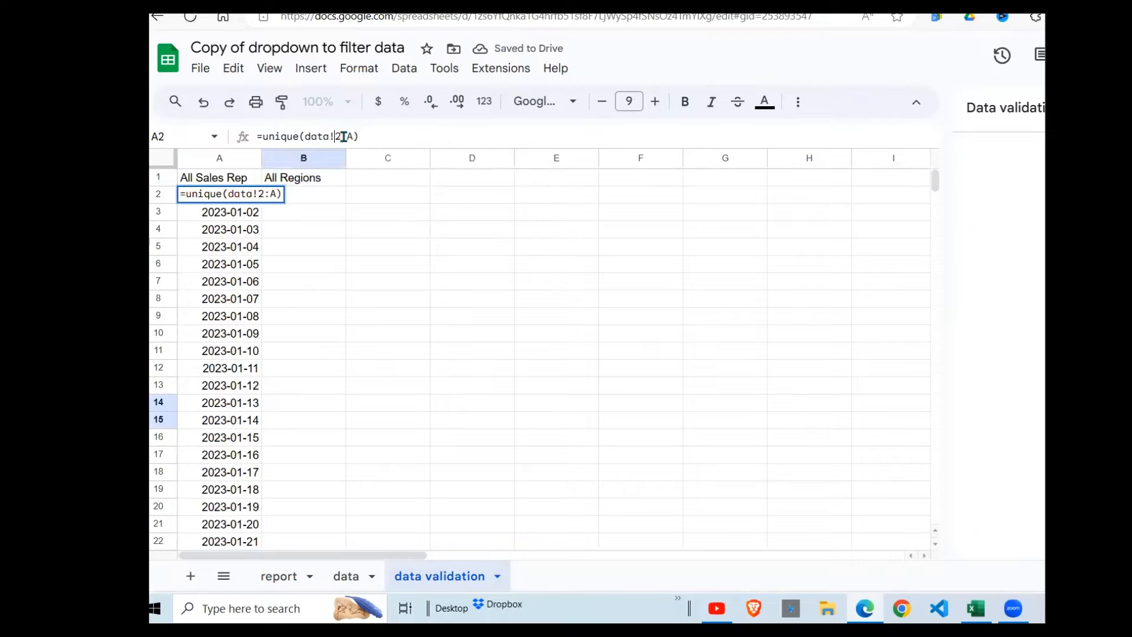
type("b2")
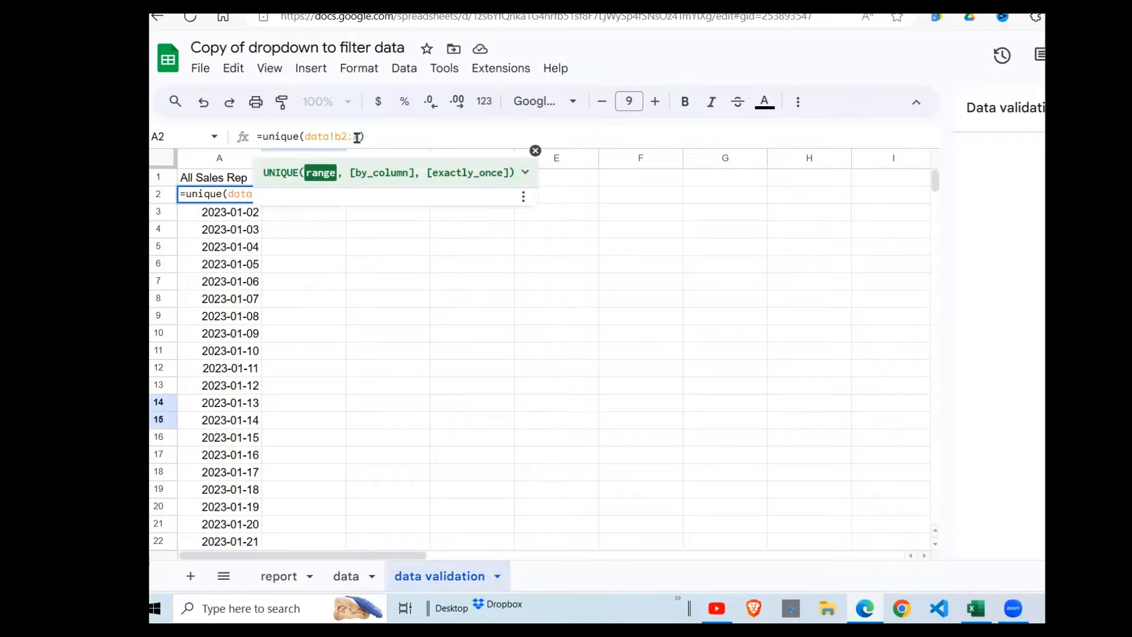
key("BackSpace")
type("b")
key("Return")
Review the unique representatives list and its formula in A2, and check the Region column on the data sheet.
left_click(311, 265)
left_click_drag(232, 202, 227, 420)
left_click(365, 366)
left_click(298, 200)
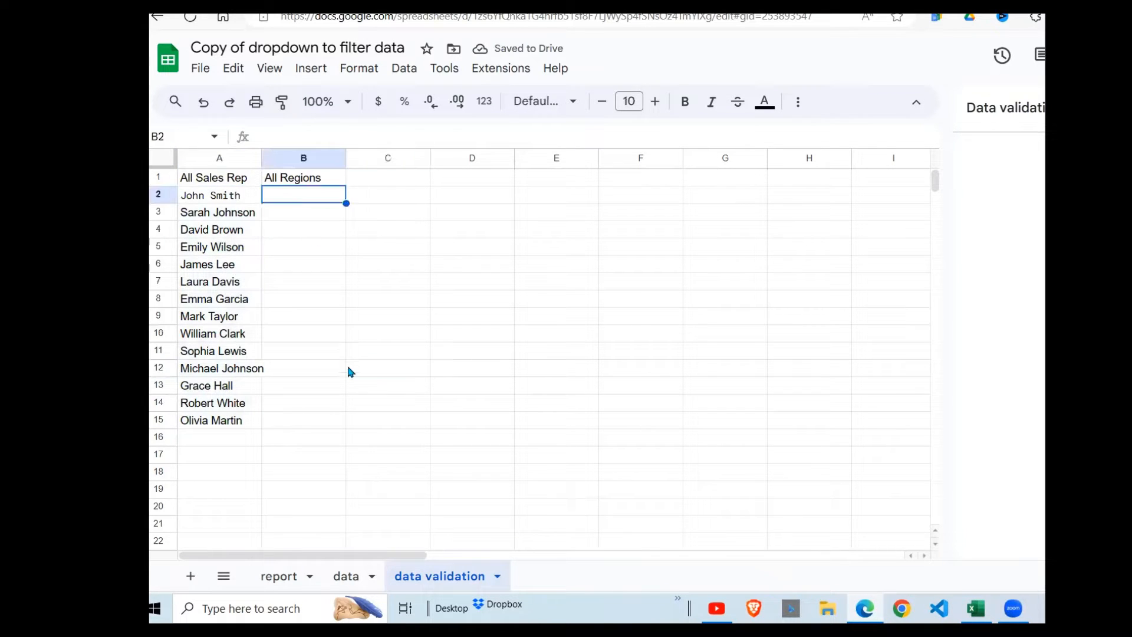
left_click(230, 195)
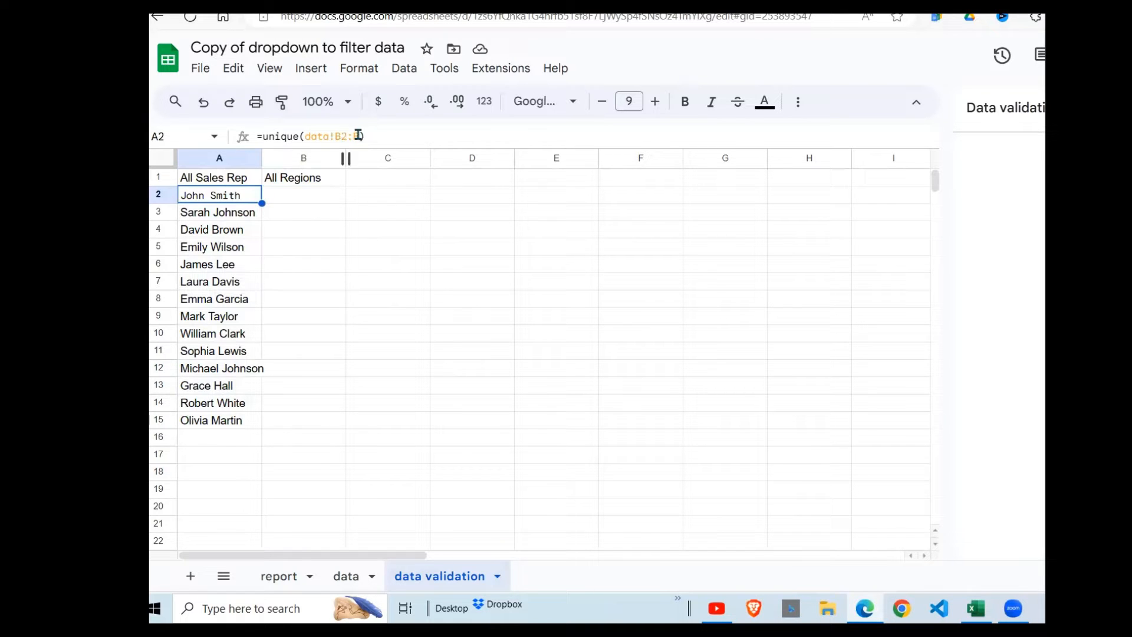
left_click(306, 197)
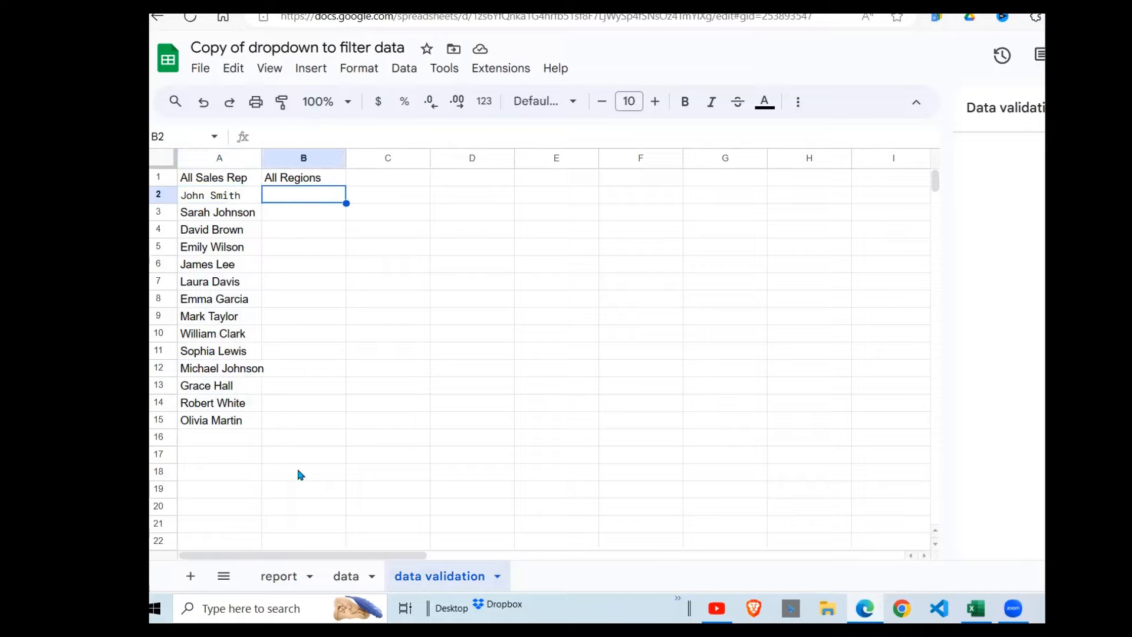
left_click(348, 587)
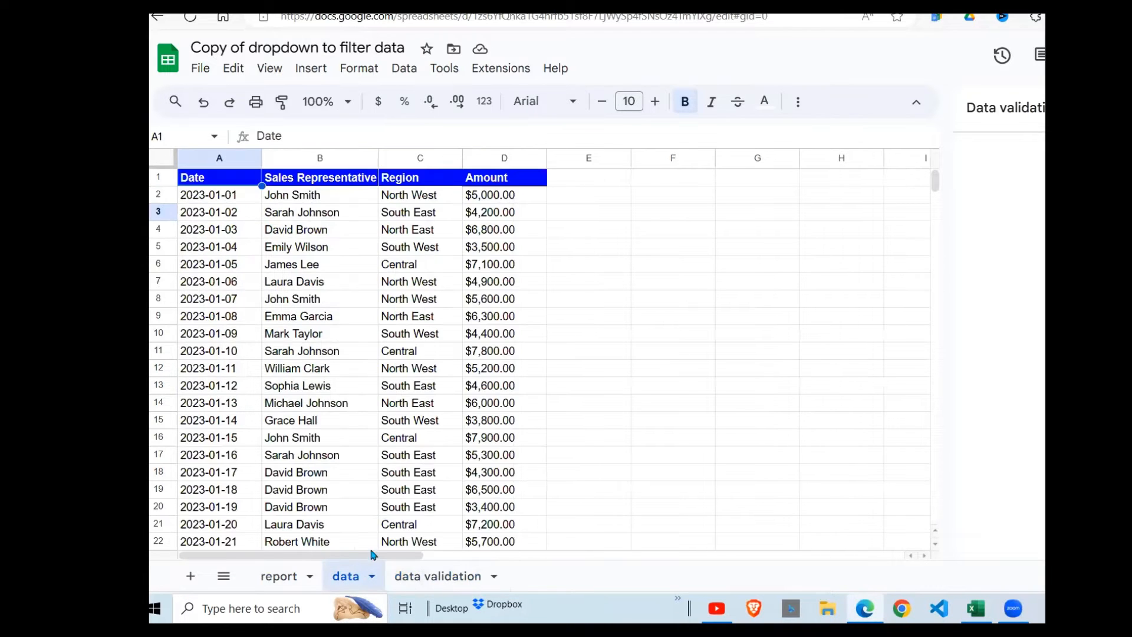
left_click(431, 587)
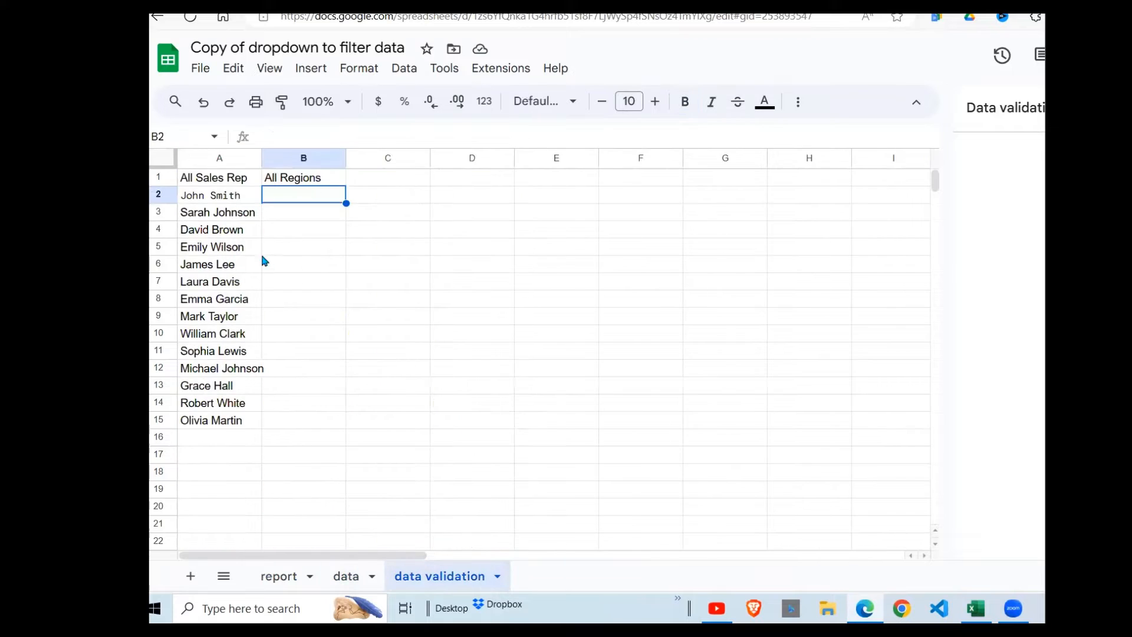
Wrap the UNIQUE formula in A2 in a SORT function, making it =sort(unique(data!B2:B)).
left_click(222, 202)
left_click(262, 137)
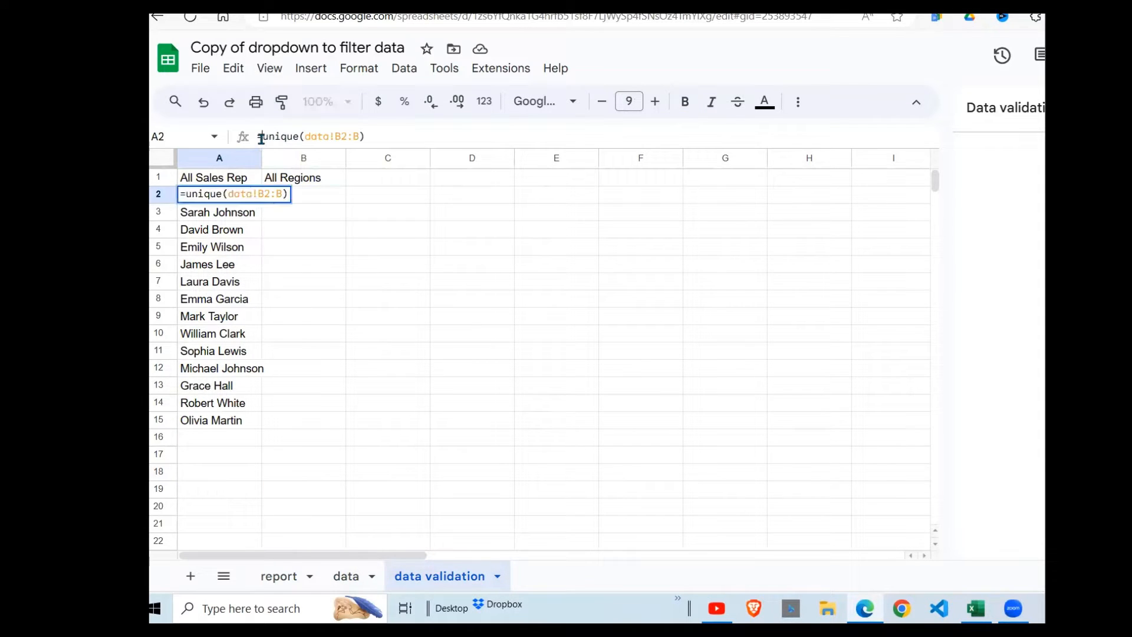
type("sort")
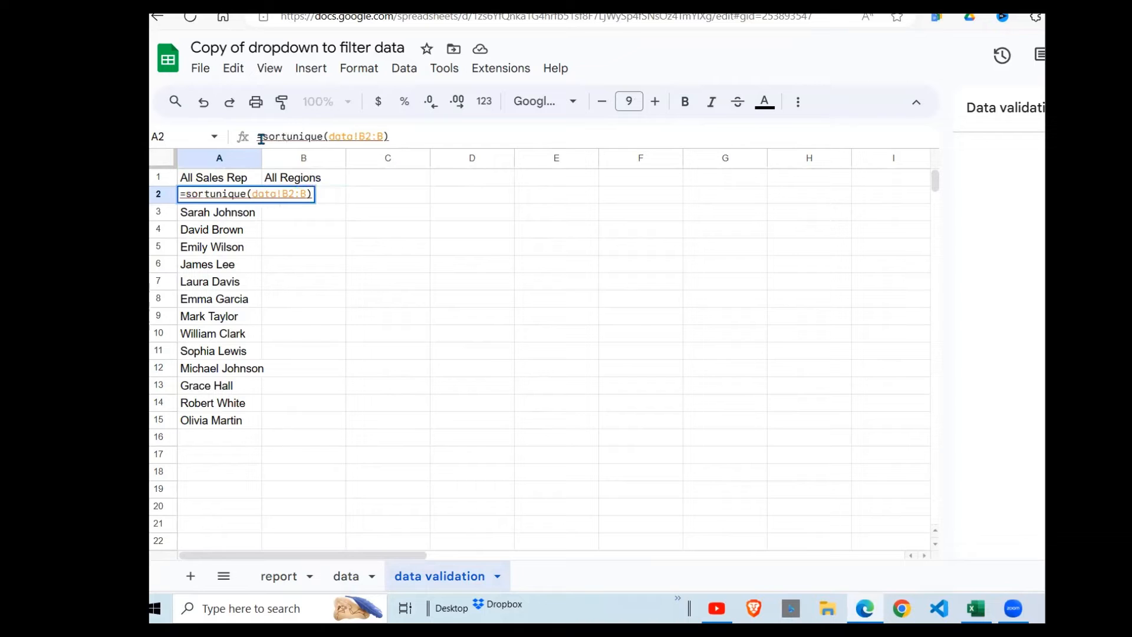
type("(")
left_click(422, 136)
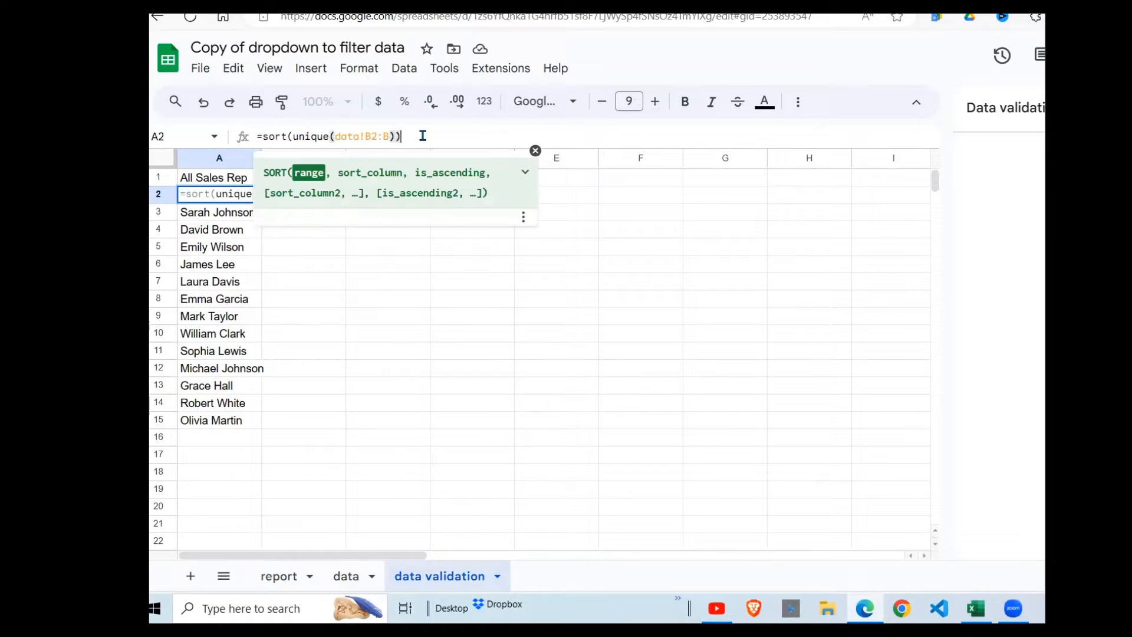
type(")")
key("Return")
left_click(383, 303)
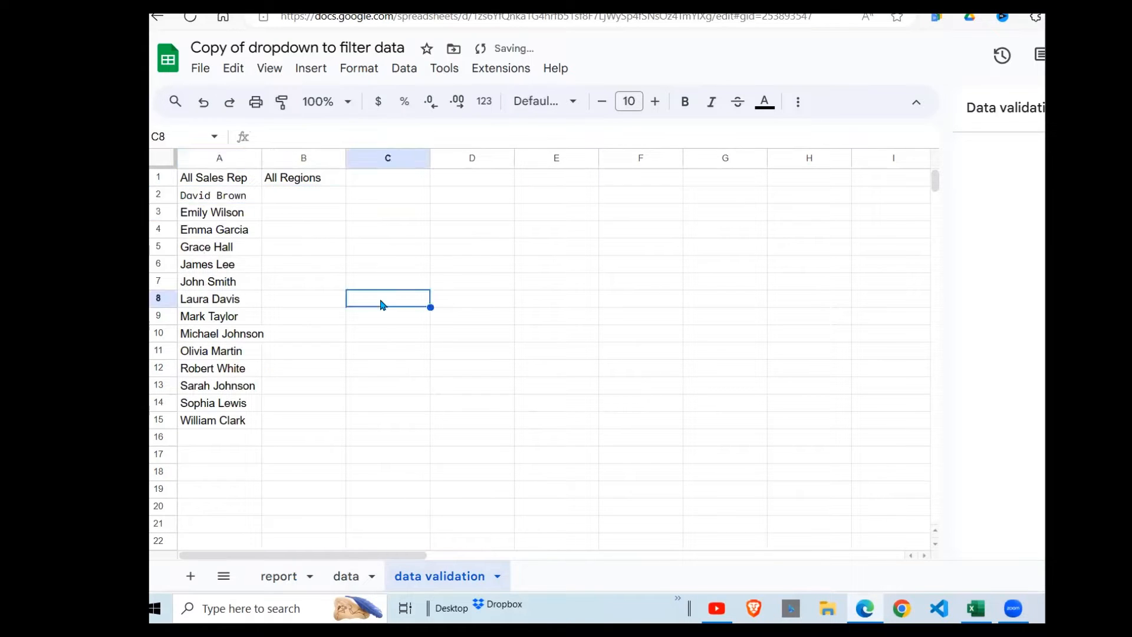
left_click(236, 197)
left_click(356, 368)
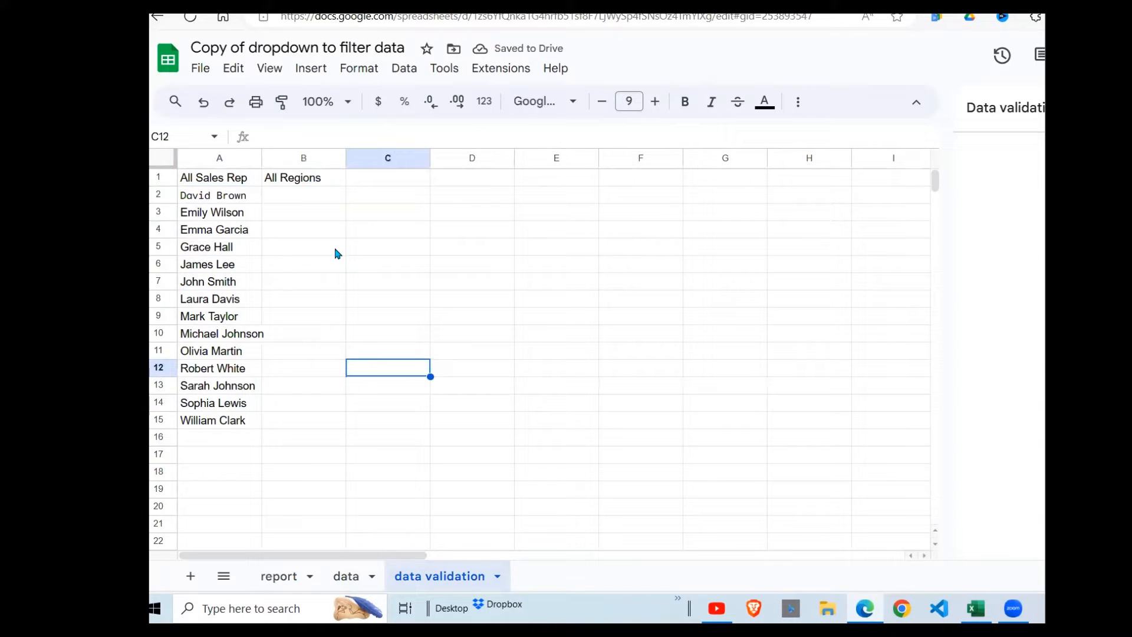
left_click(297, 197)
type("=u")
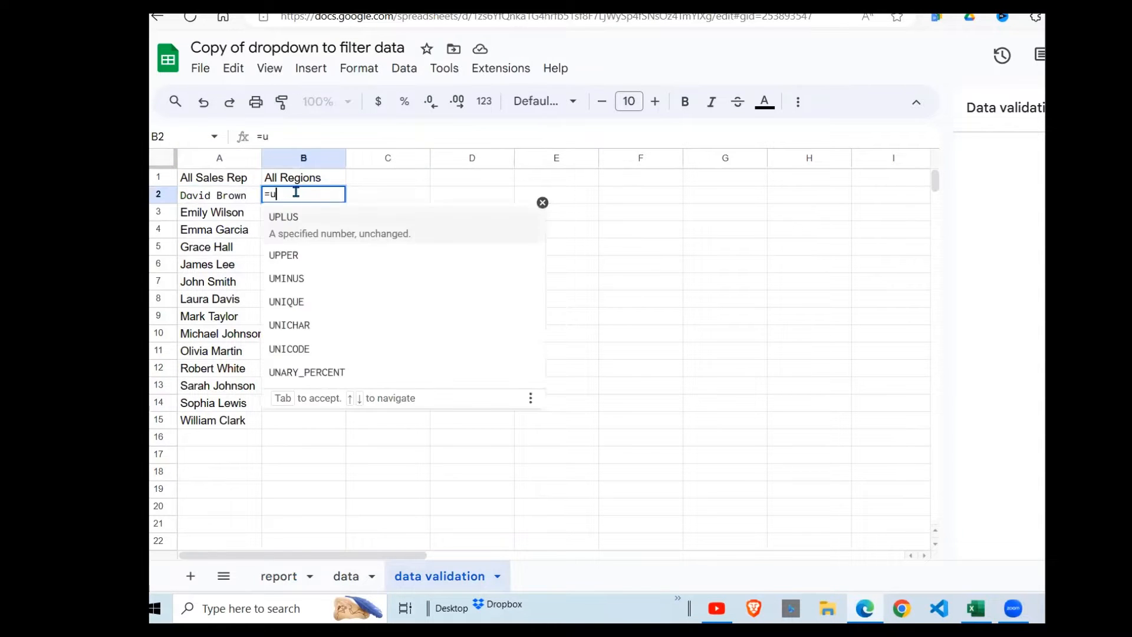
key("Escape")
Copy the formula text from A2 into cell B2, under All Regions.
left_click(231, 201)
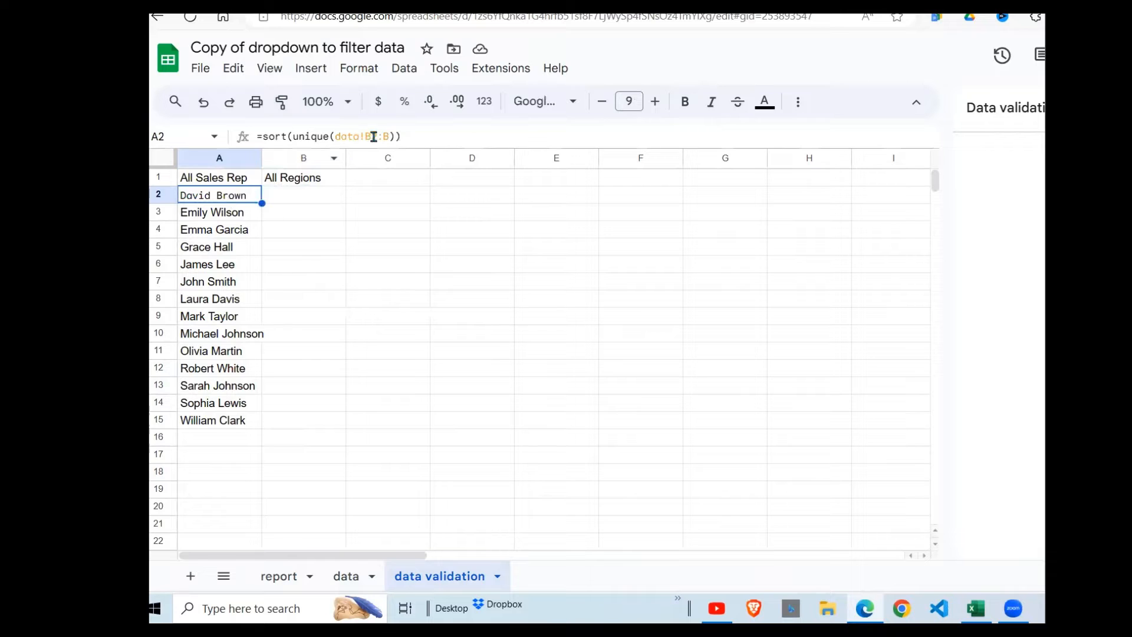
left_click_drag(404, 136, 246, 140)
key("ctrl+c")
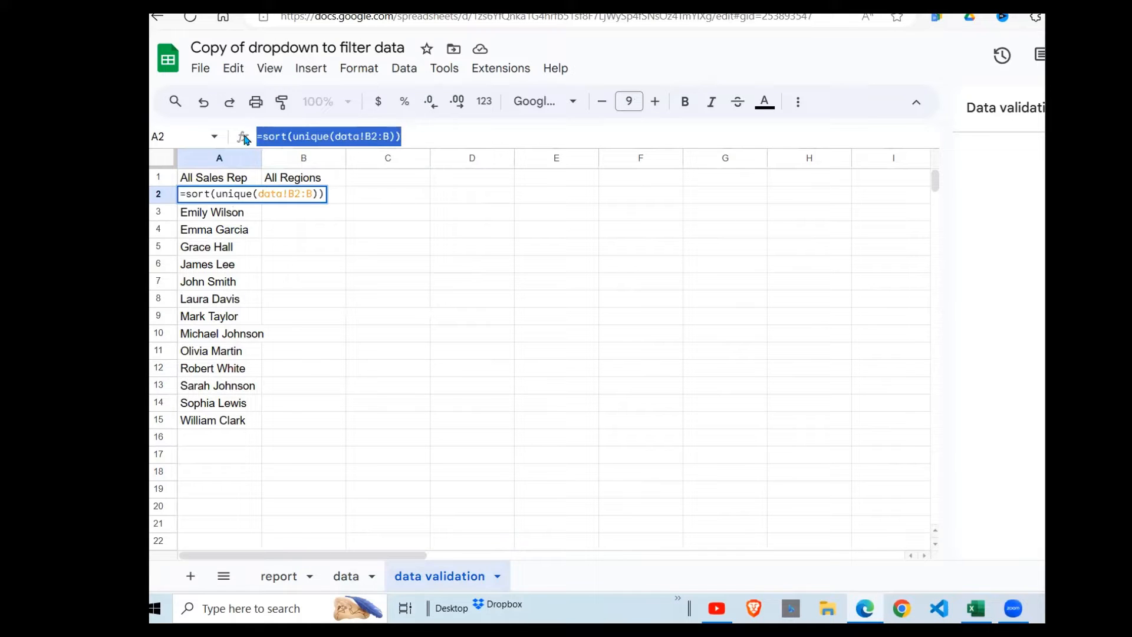
key("Escape")
left_click(288, 200)
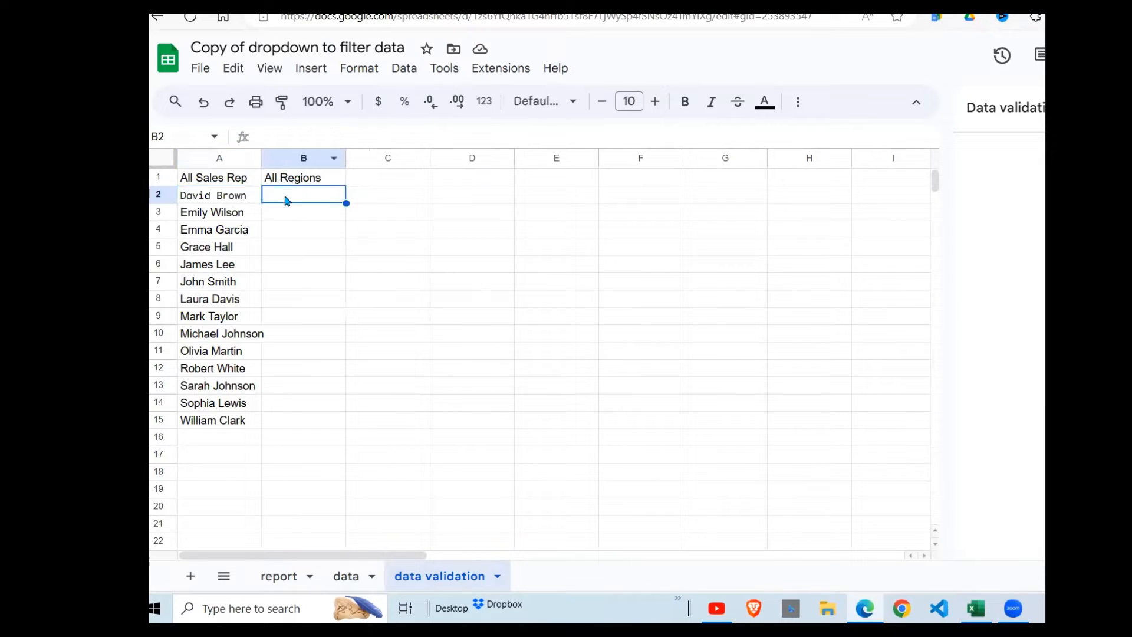
key("ctrl+b")
key("ctrl+v")
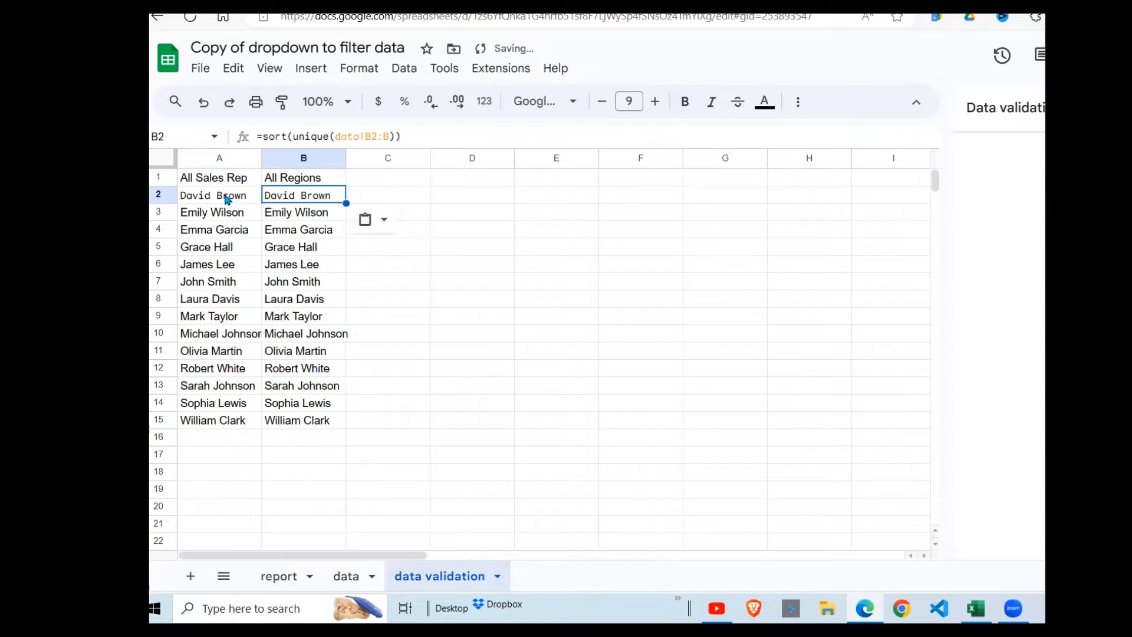
Check the Region column on the data sheet and change the range of the formula in B2 to data!C2:C.
left_click(346, 576)
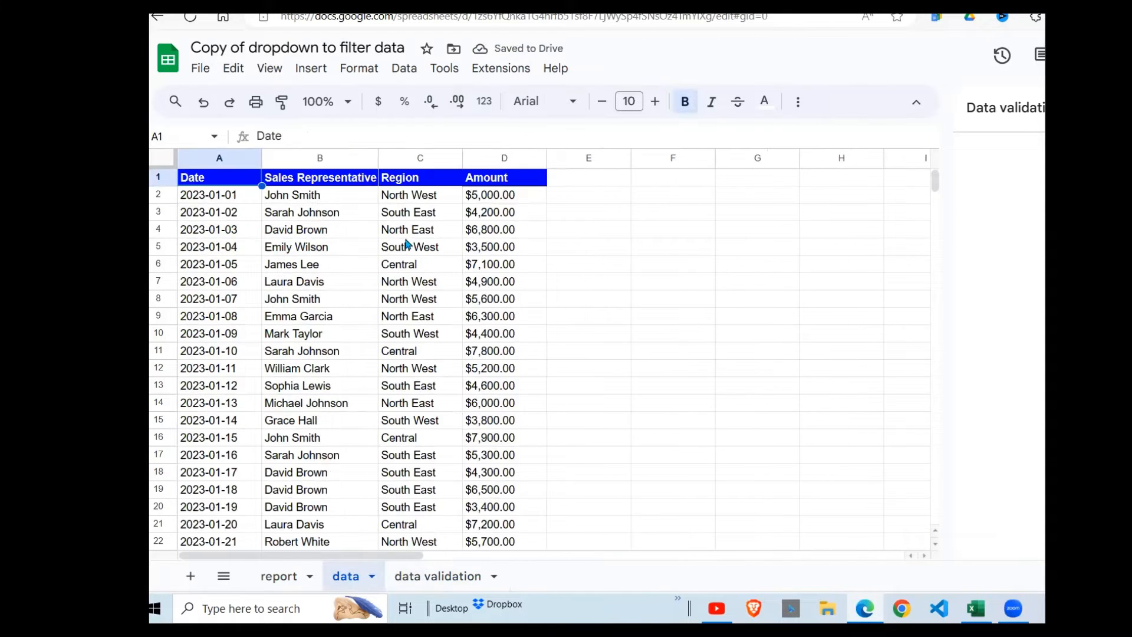
left_click(413, 576)
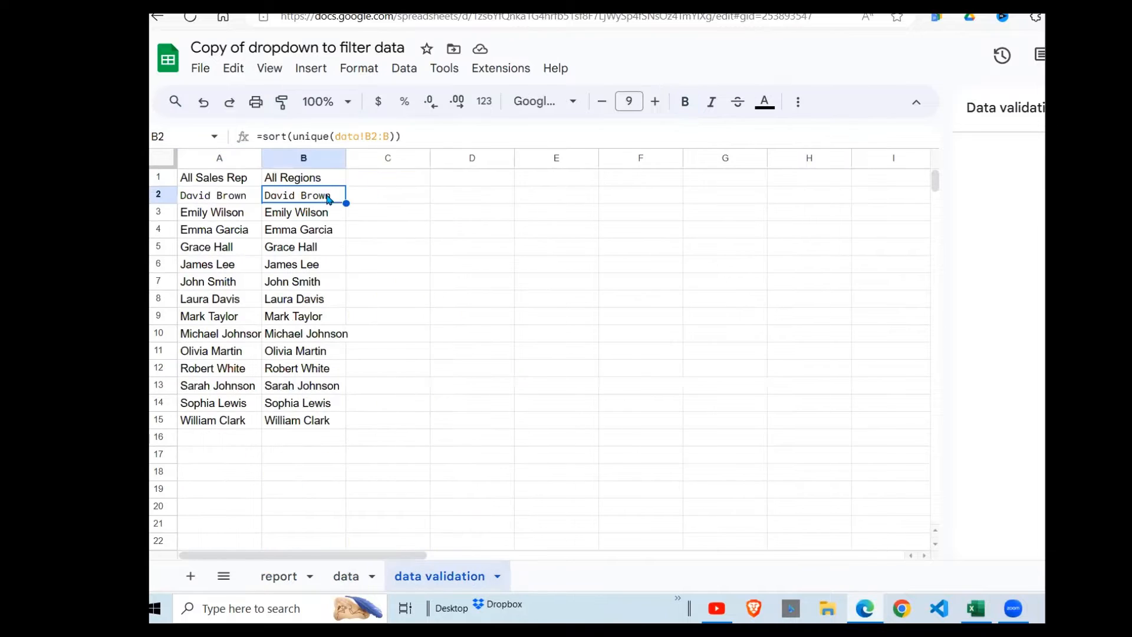
left_click(372, 136)
key("BackSpace")
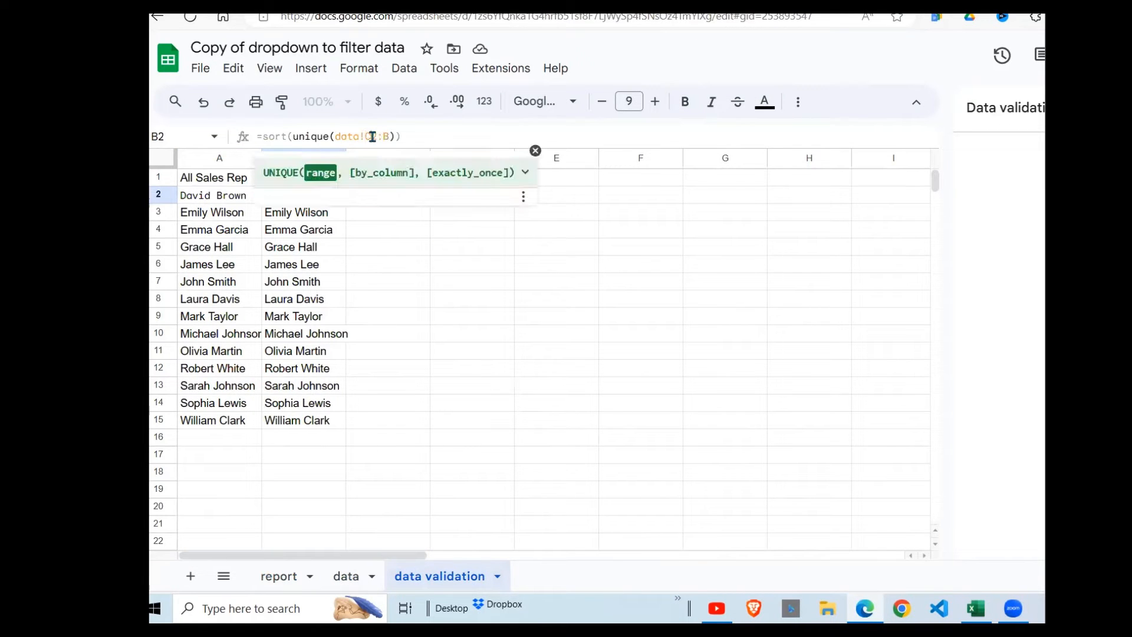
type("C")
left_click(393, 137)
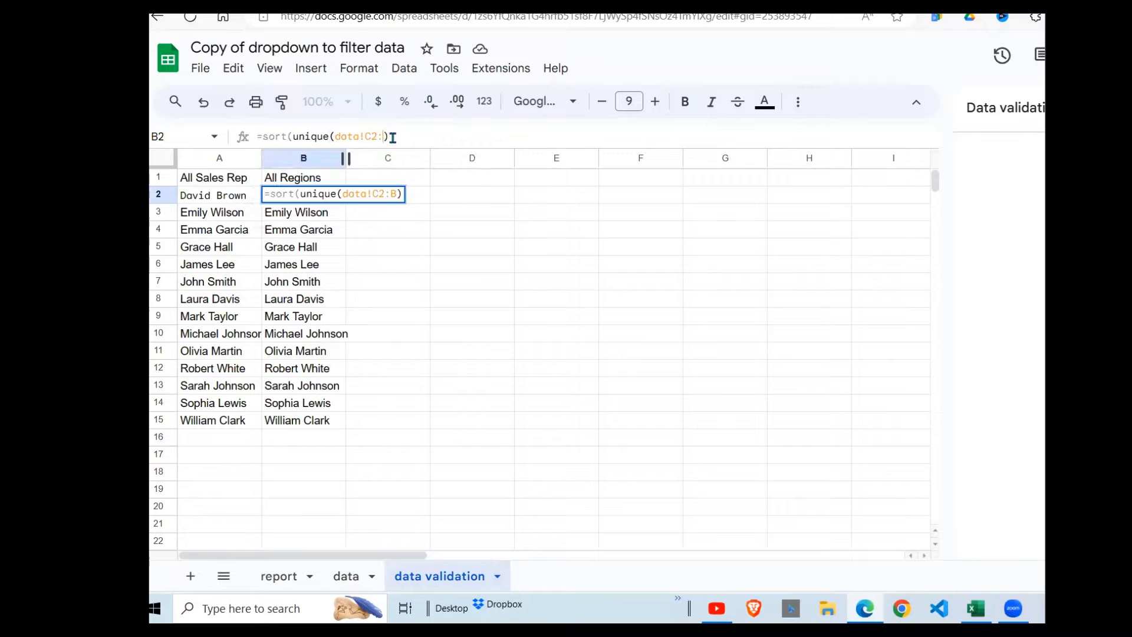
key("BackSpace")
type("C")
key("Return")
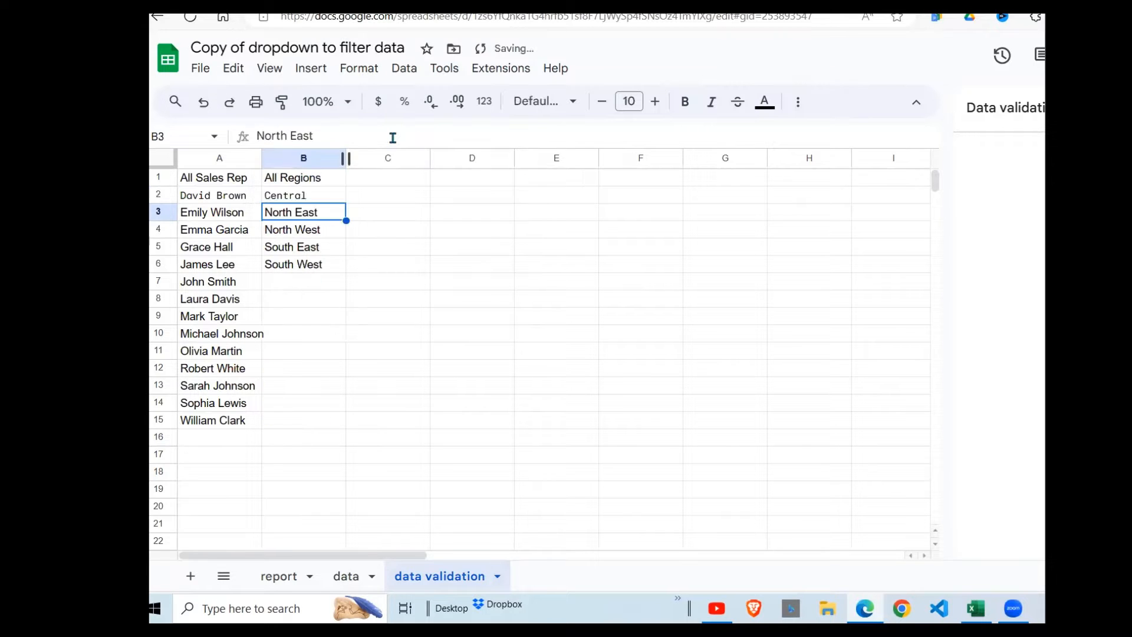
Review the sorted region list with its formula in B2, and the sales representative list in column A.
left_click(282, 267)
key("Up")
key("Up")
key("Up")
key("Up")
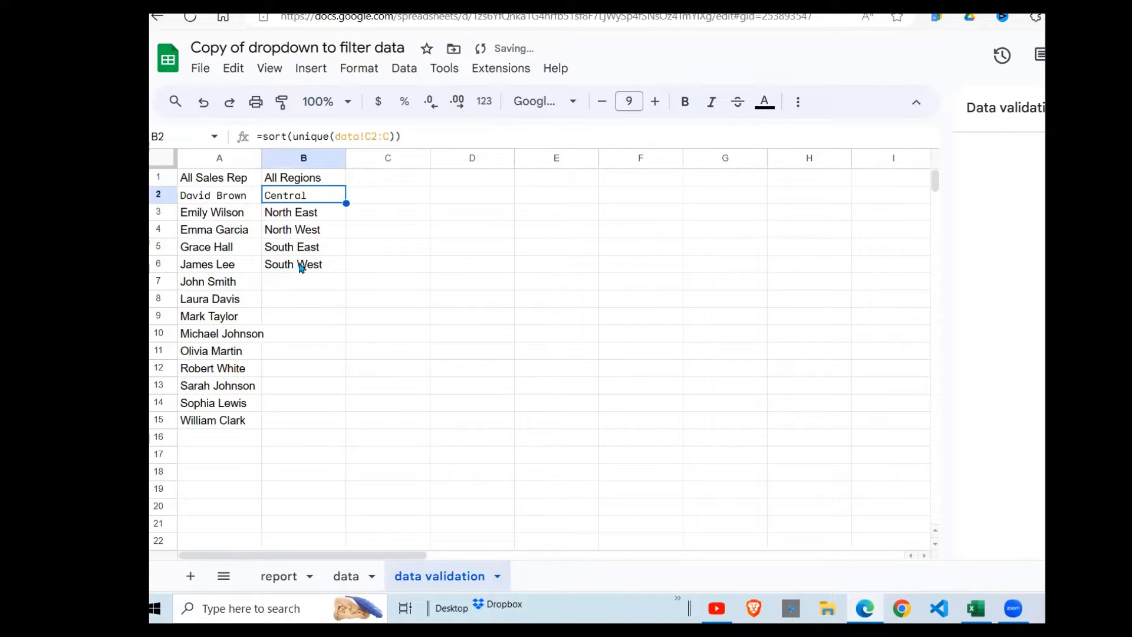
left_click_drag(213, 195, 247, 370)
left_click(317, 353)
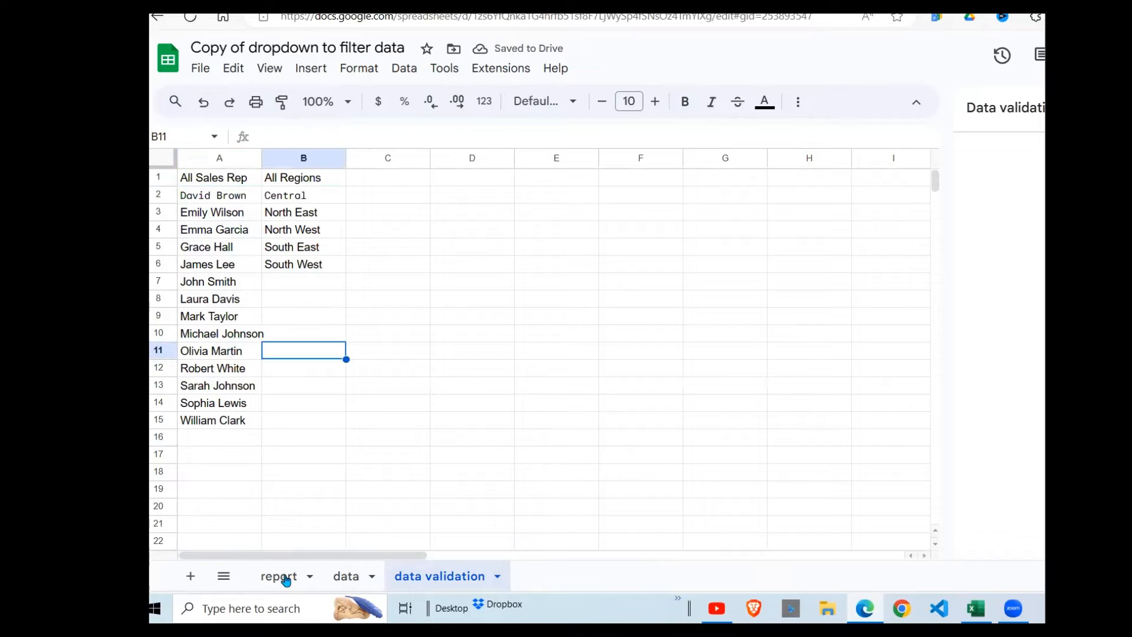
Insert a dropdown in cell A3, under Sales Representative on the report sheet.
left_click(285, 579)
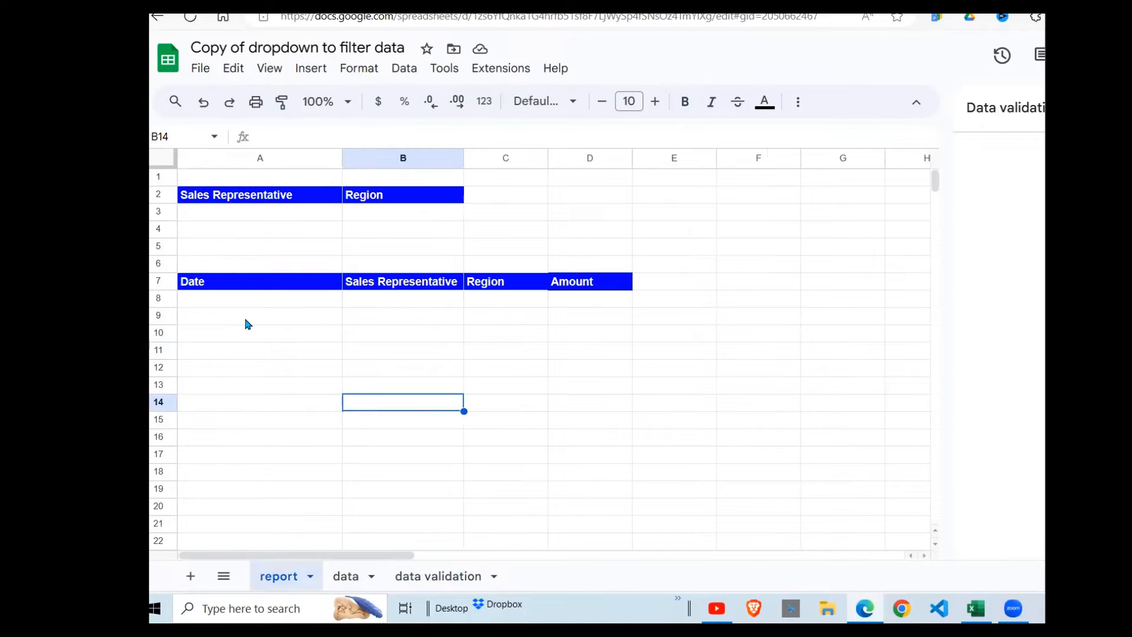
left_click(246, 320)
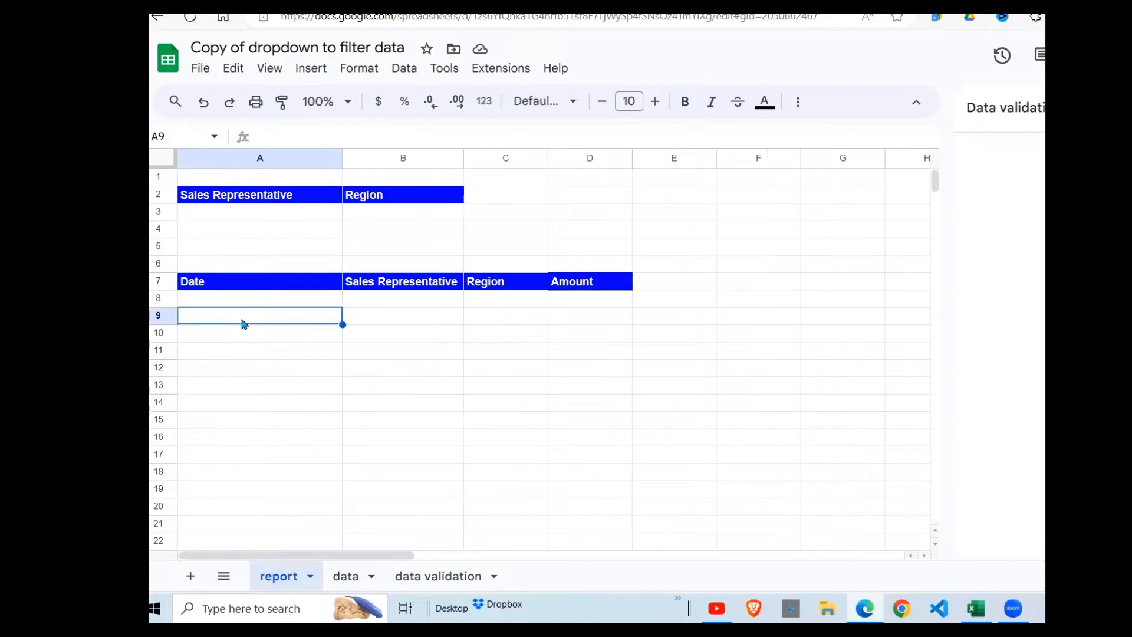
left_click(301, 213)
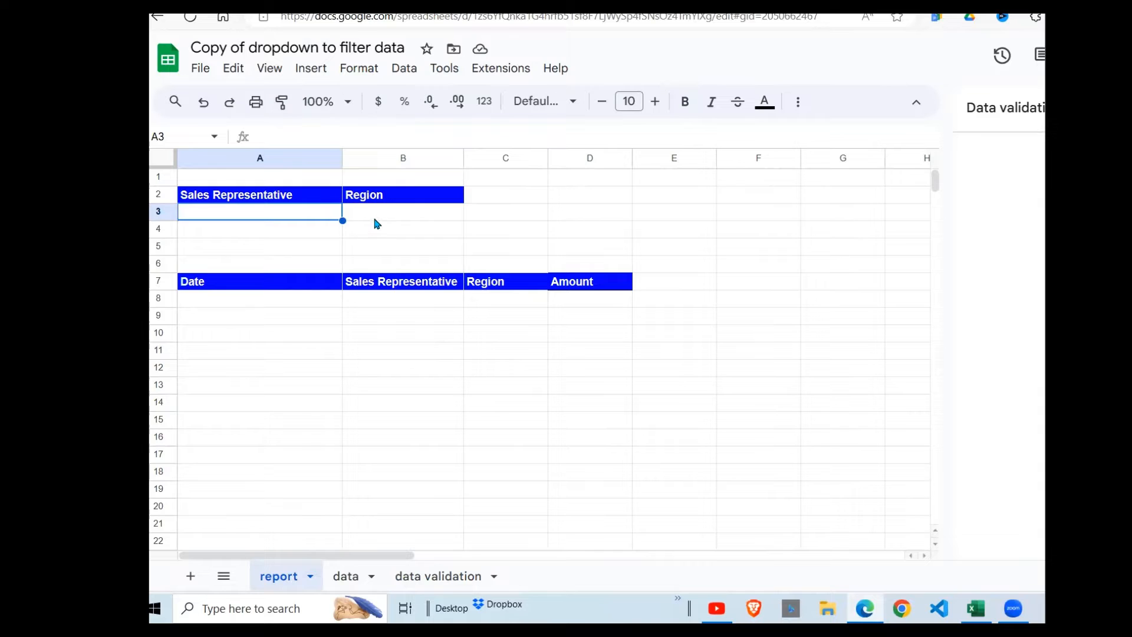
left_click(375, 223)
left_click(313, 222)
left_click(448, 223)
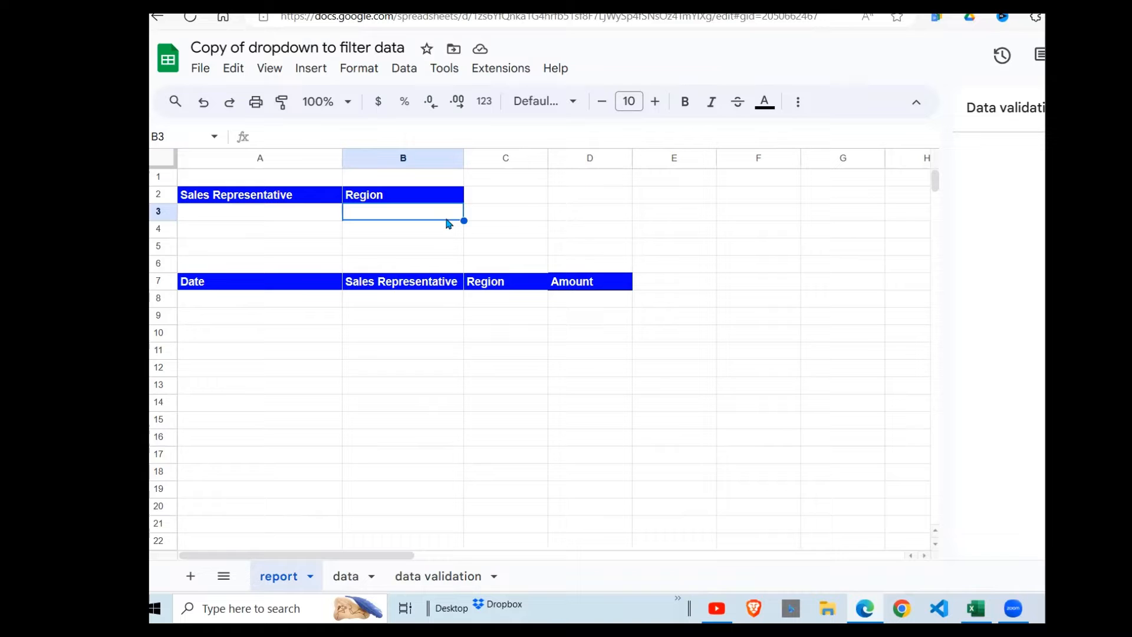
left_click(331, 216)
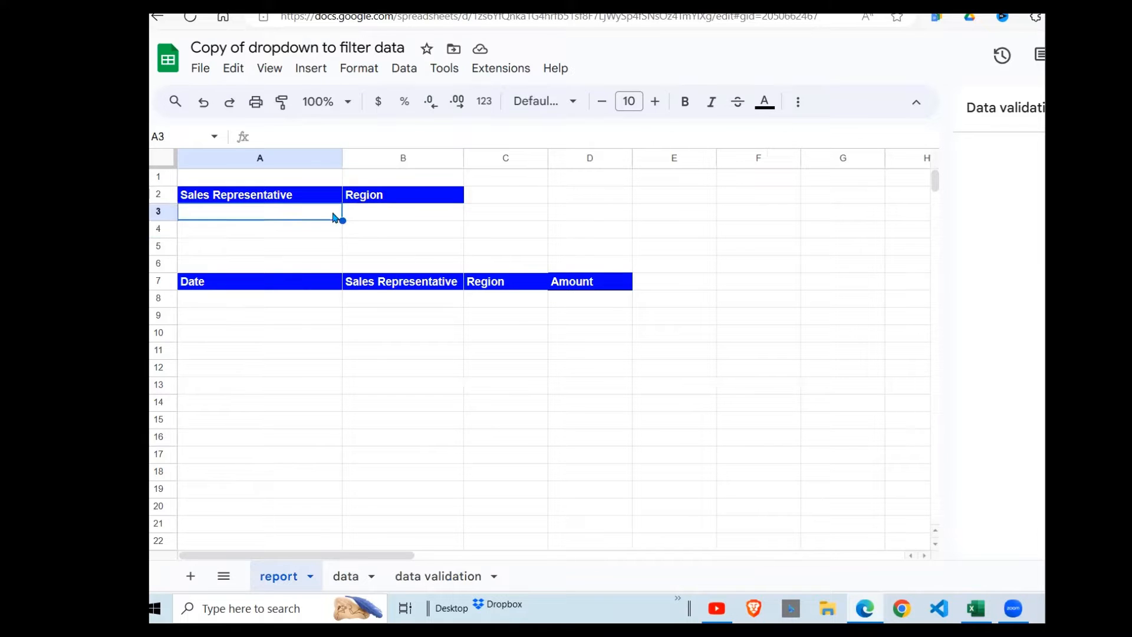
left_click(326, 71)
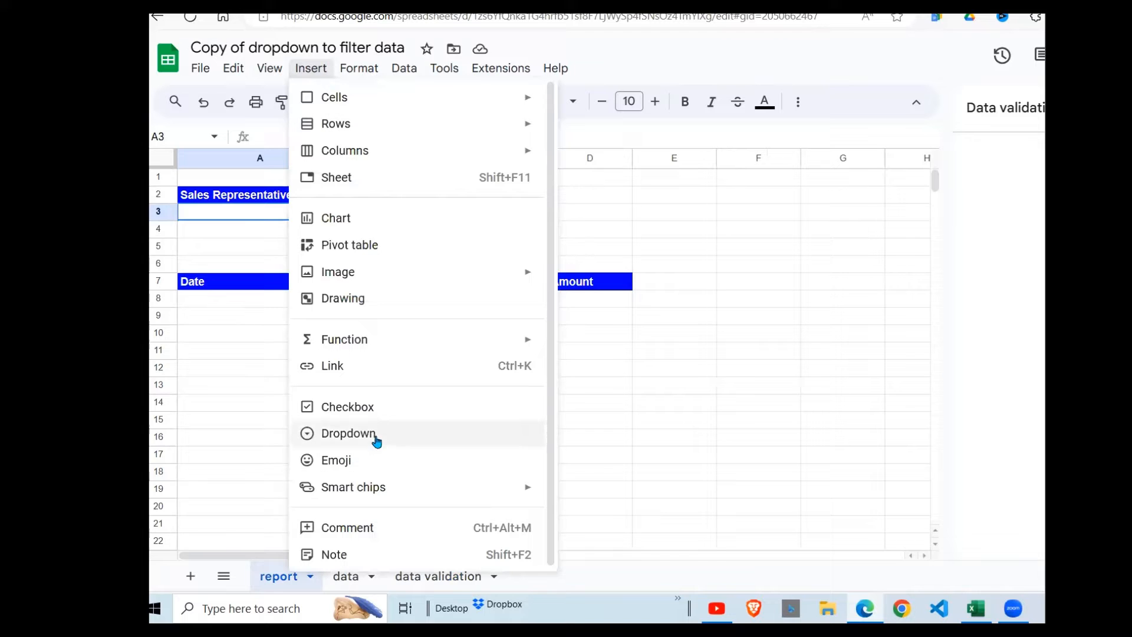
left_click(348, 434)
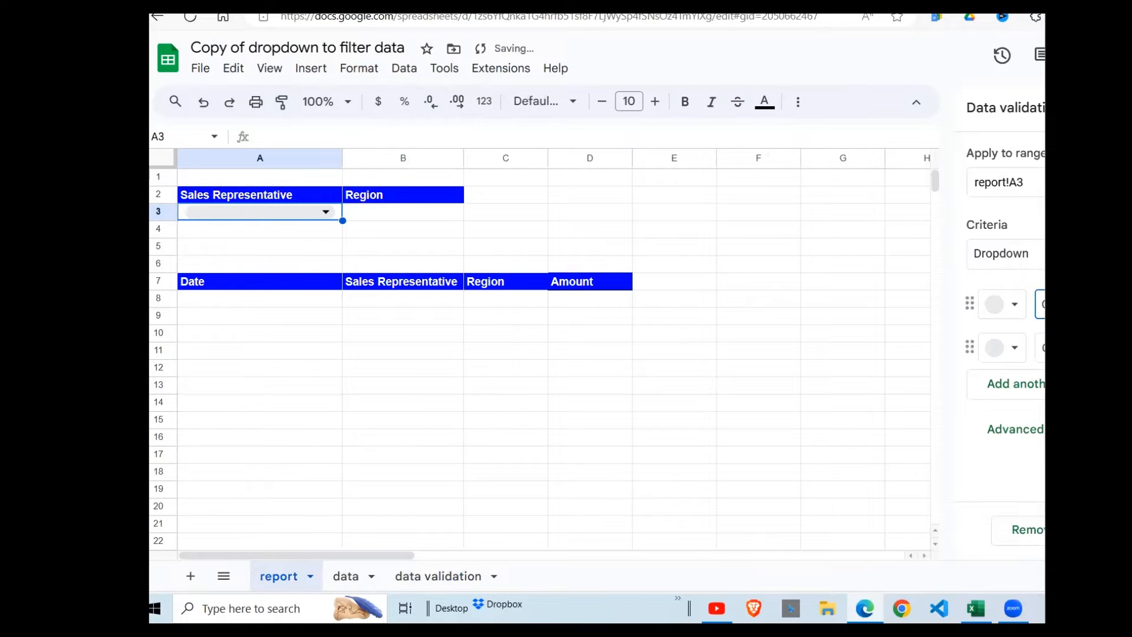
Set the A3 rule's criteria to Dropdown (from a range) with the source range 'data validation'!A1:A.
left_click(1055, 254)
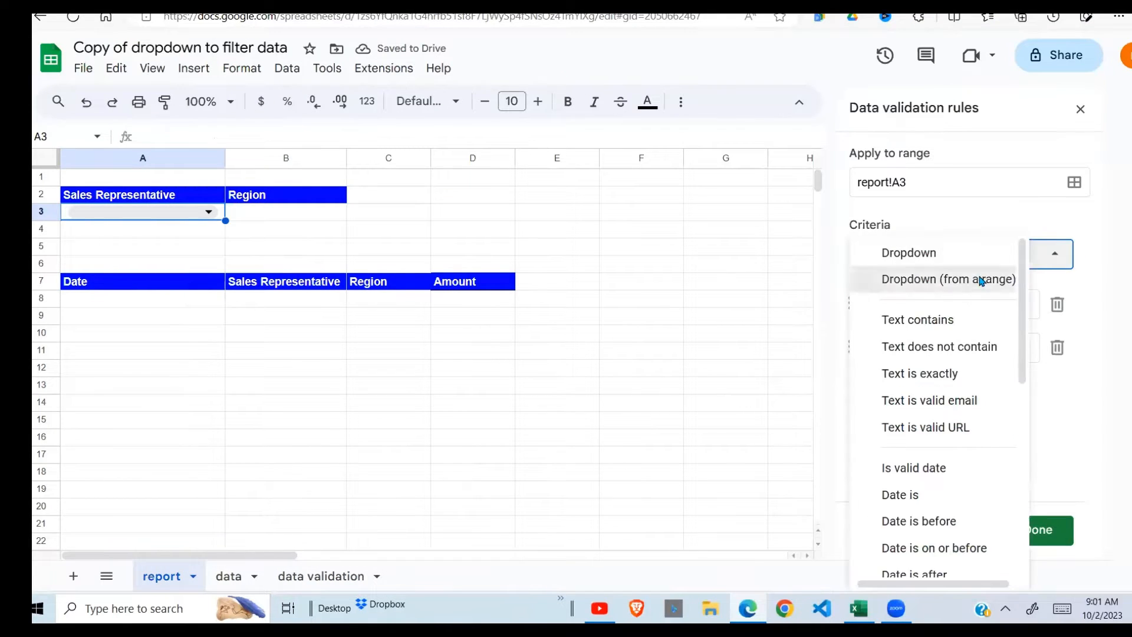
left_click(981, 281)
left_click(1057, 303)
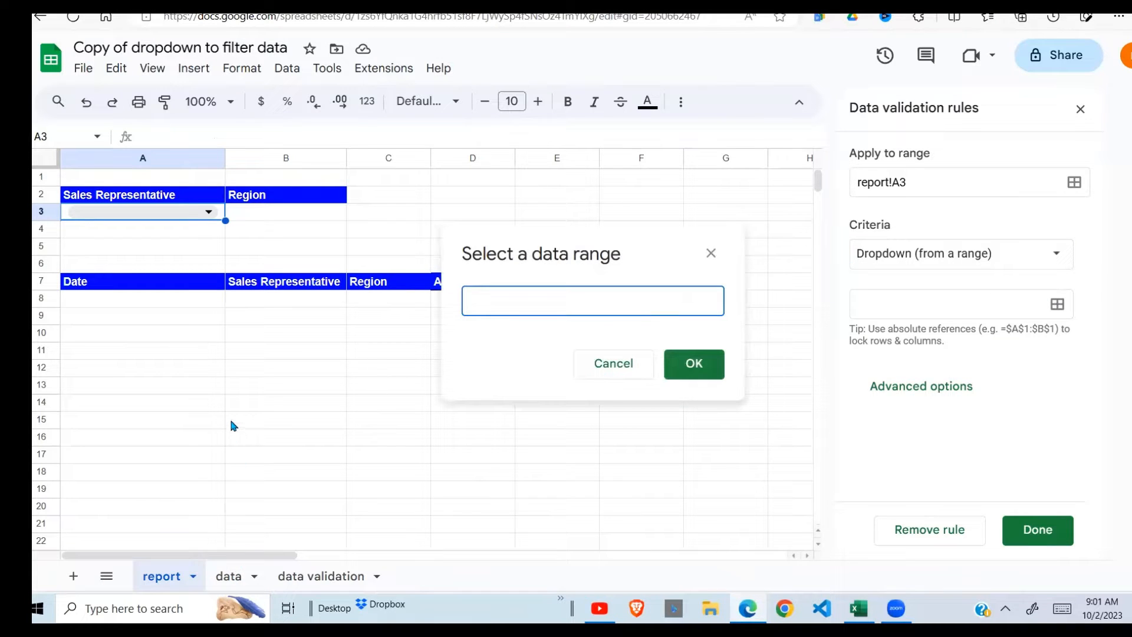
left_click(302, 576)
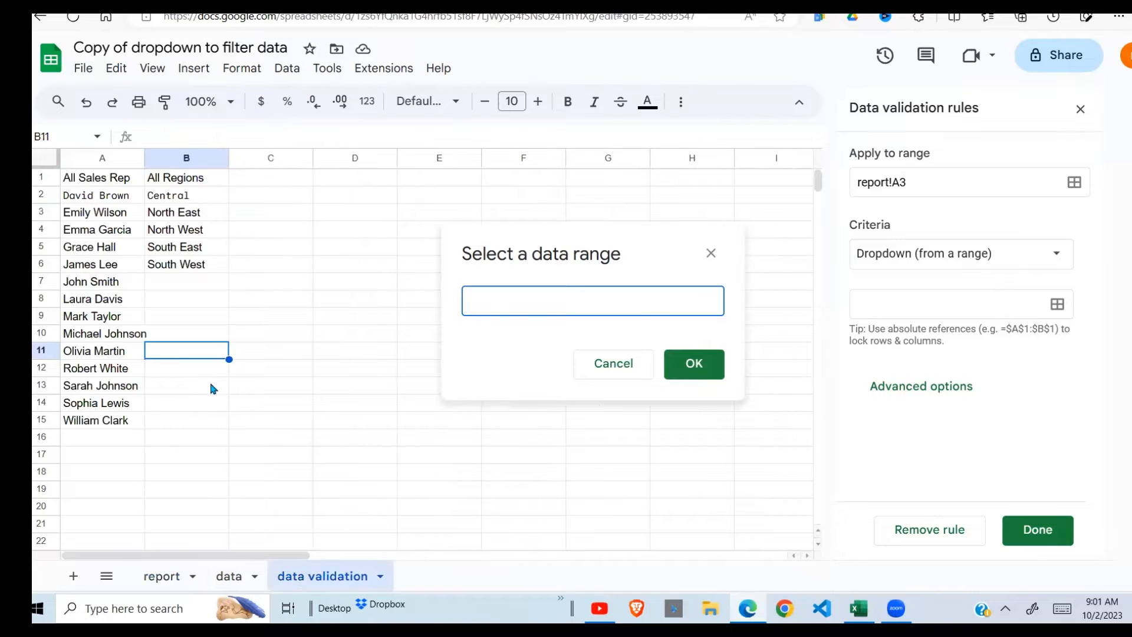
left_click_drag(114, 185, 129, 424)
left_click(603, 305)
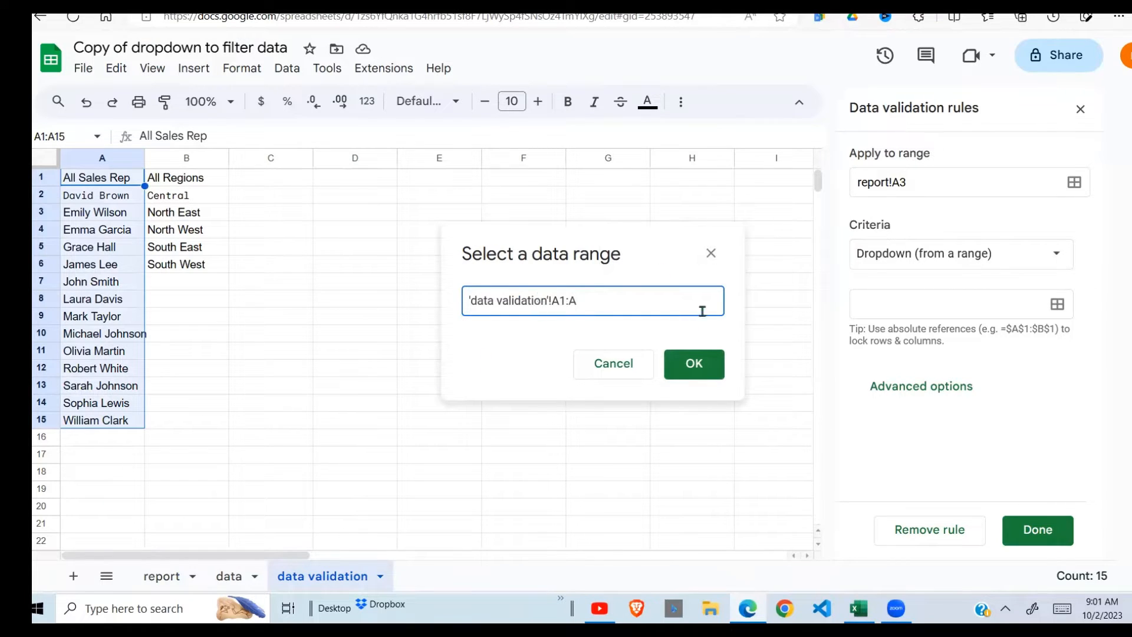
left_click(711, 369)
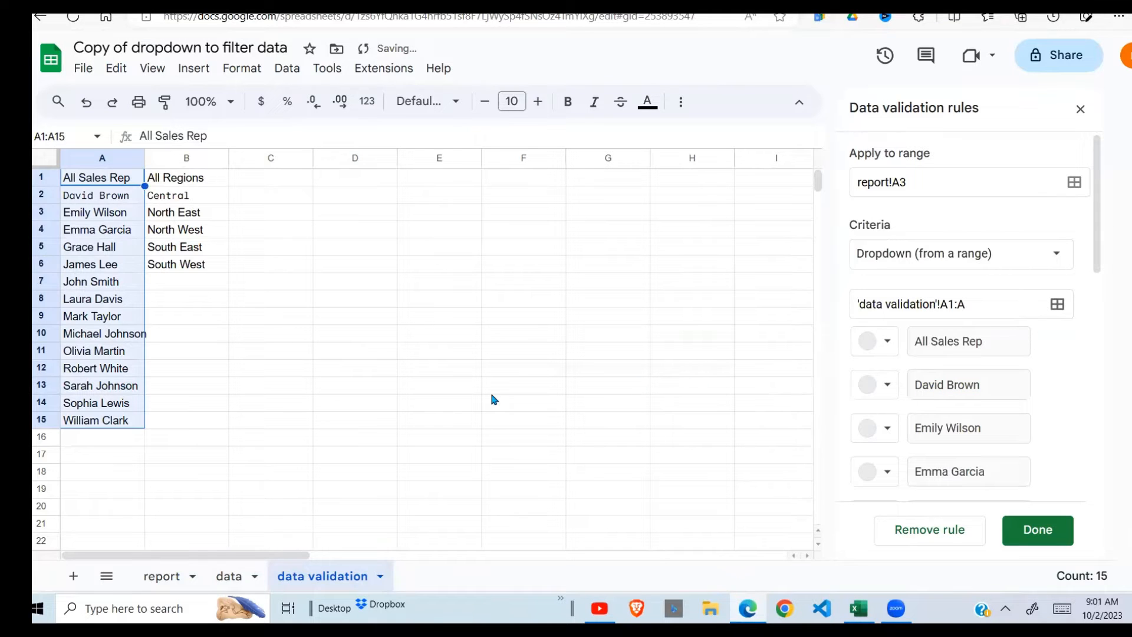
left_click(491, 392)
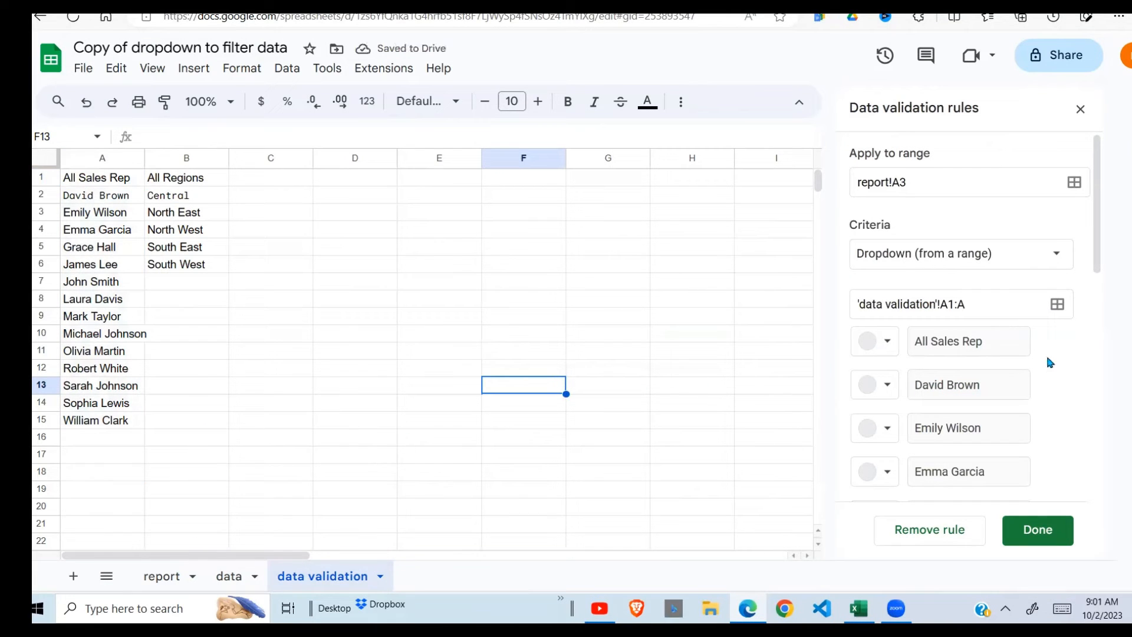
Set the dropdown's display style to Arrow in the advanced options and finish the validation rule.
scroll(1085, 459, "down", 10)
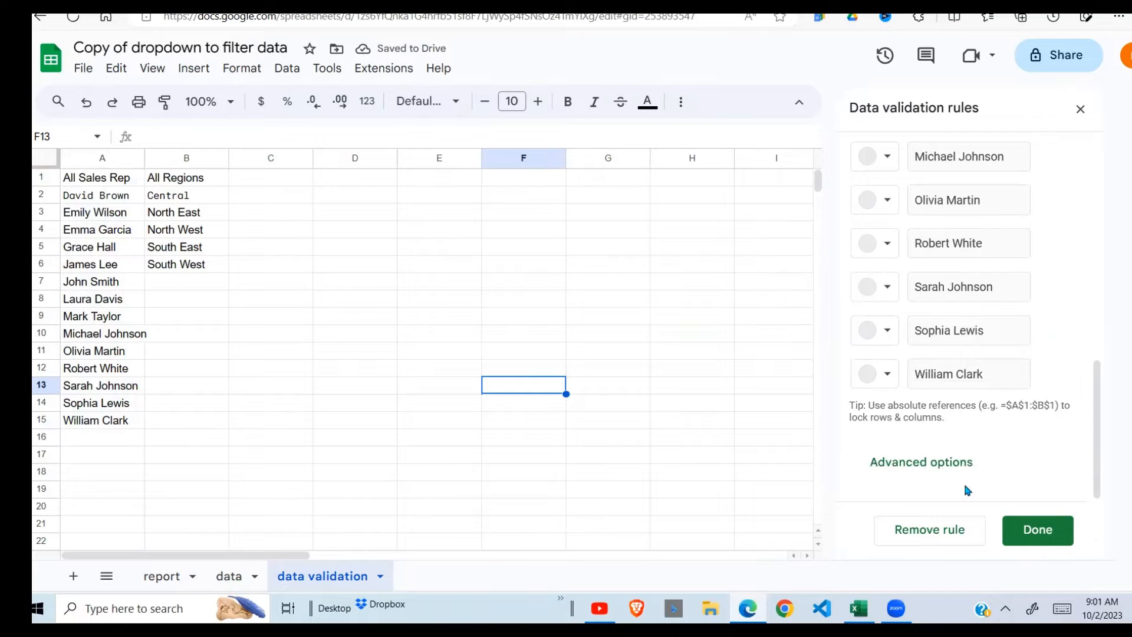
left_click(953, 472)
scroll(1091, 393, "down", 5)
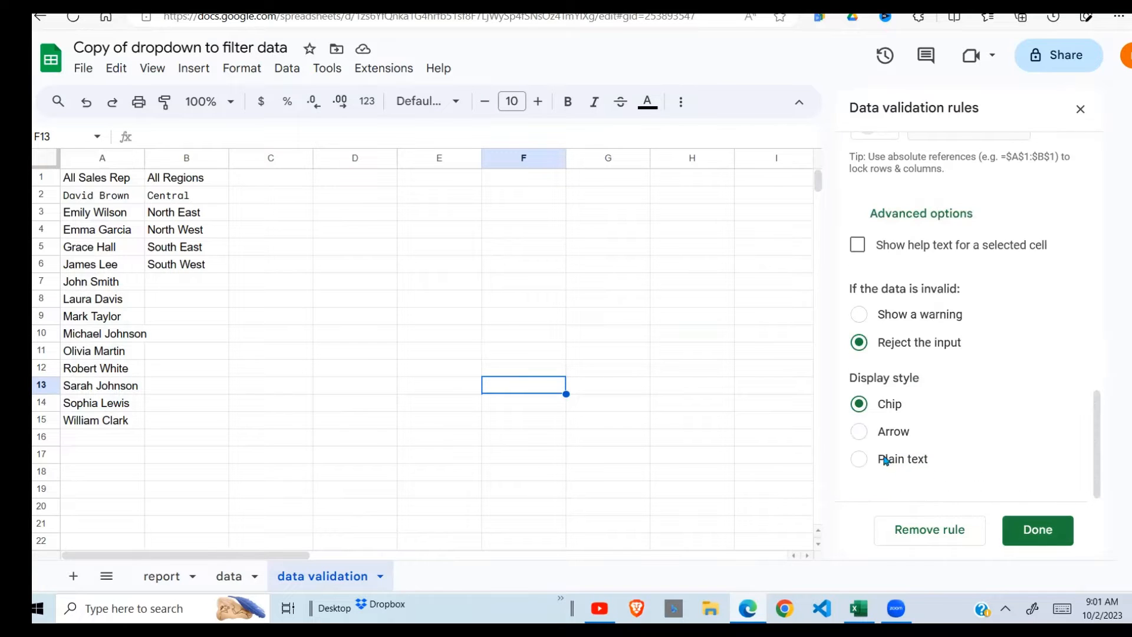
left_click(884, 432)
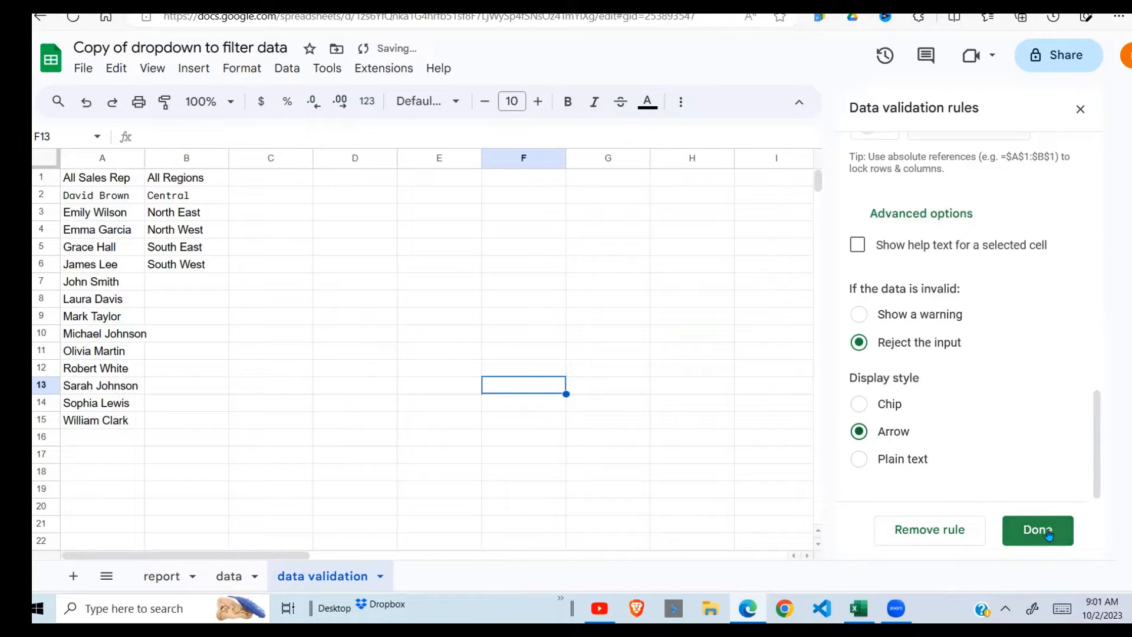
left_click(1037, 530)
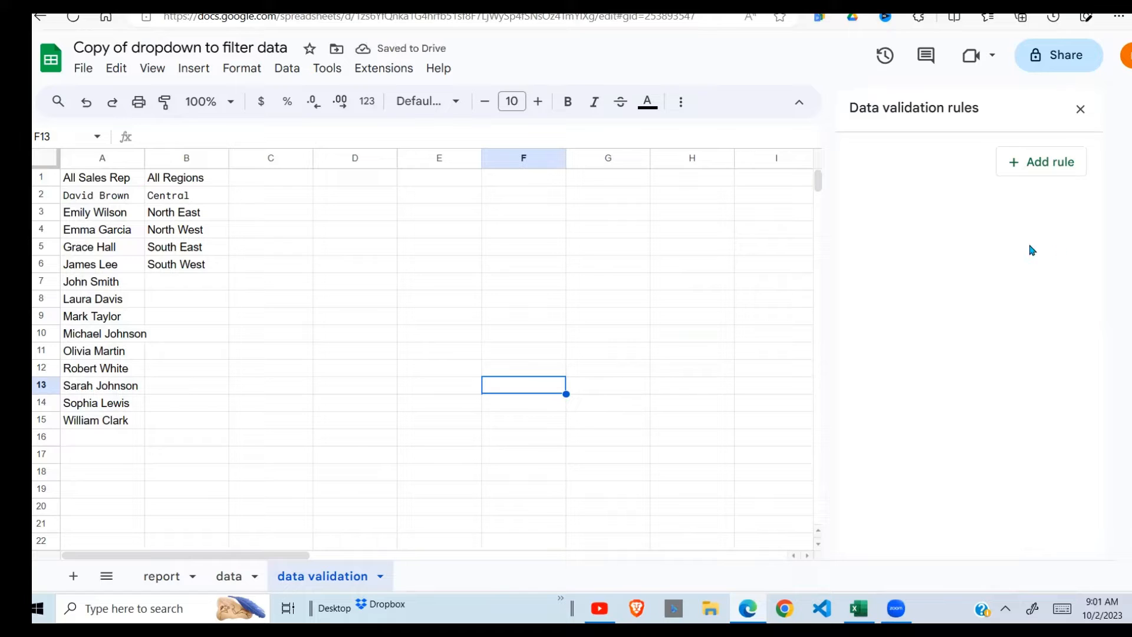
left_click(424, 287)
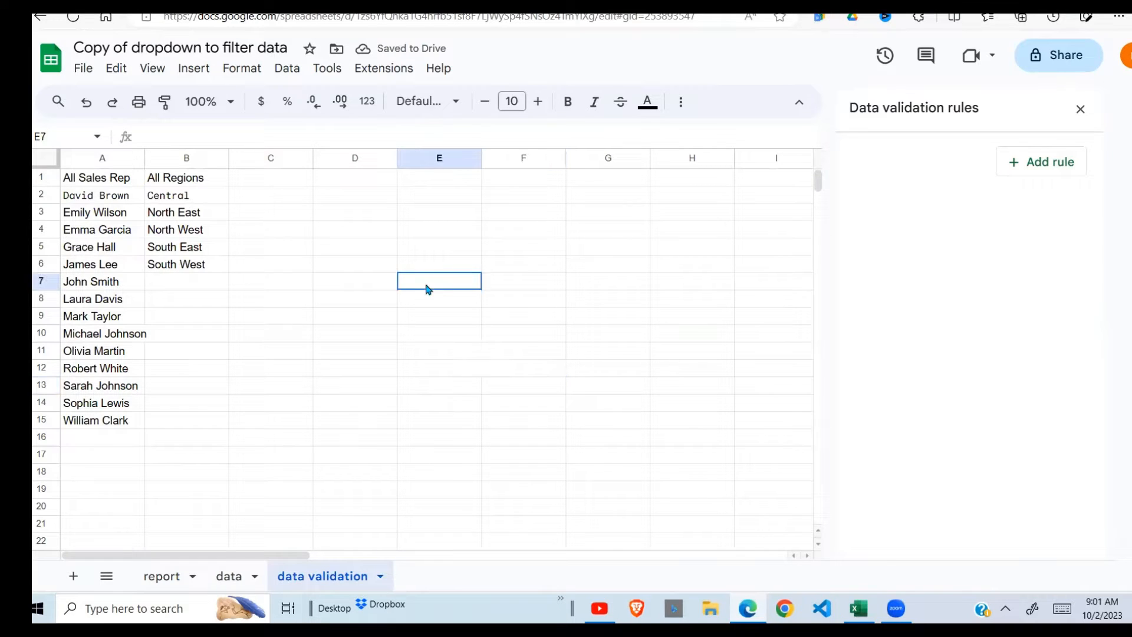
Return to the report sheet and choose the third entry from the Sales Representative dropdown in A3.
left_click(126, 353)
left_click(169, 584)
left_click(250, 199)
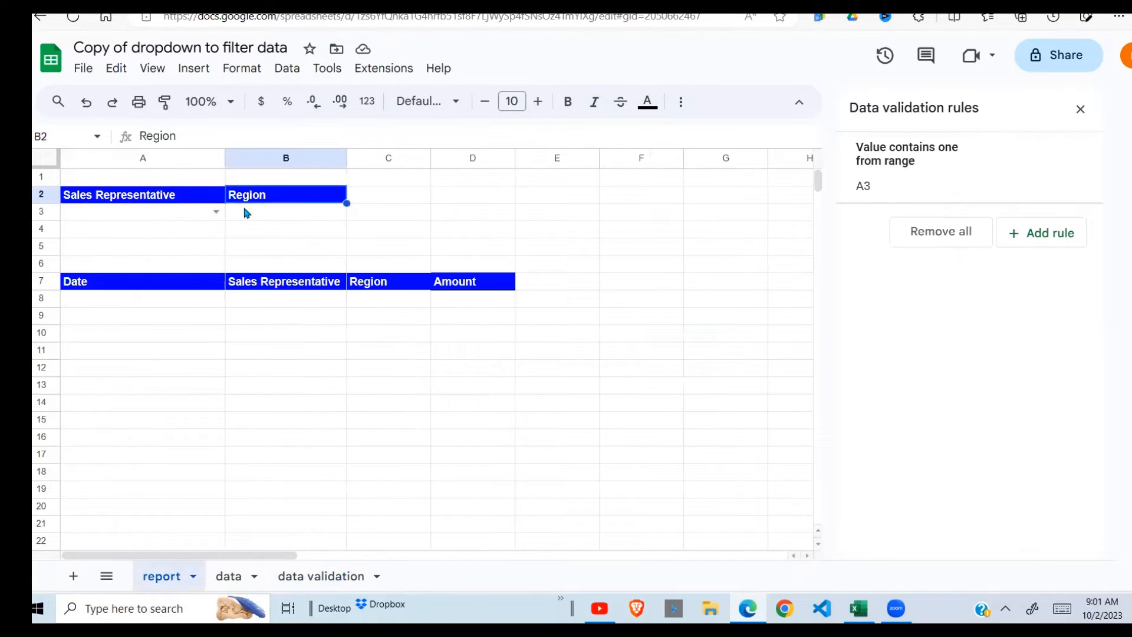
left_click(217, 211)
left_click(137, 277)
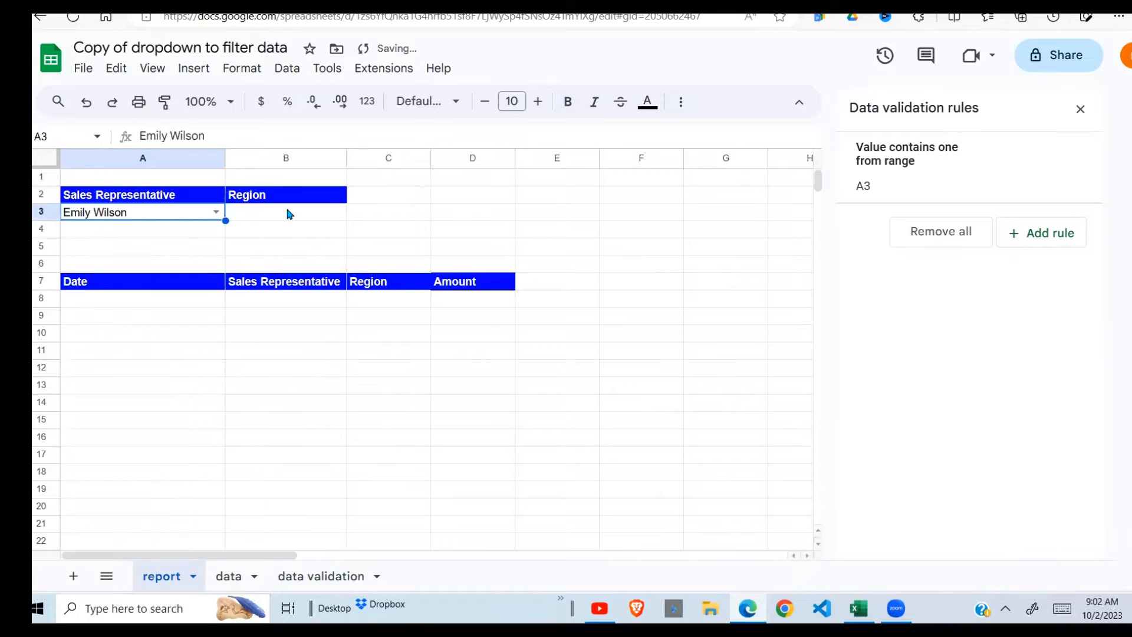
Add a validation rule to B3 under Region, using Dropdown (from a range) with the source 'data validation'!B1:B.
left_click(310, 217)
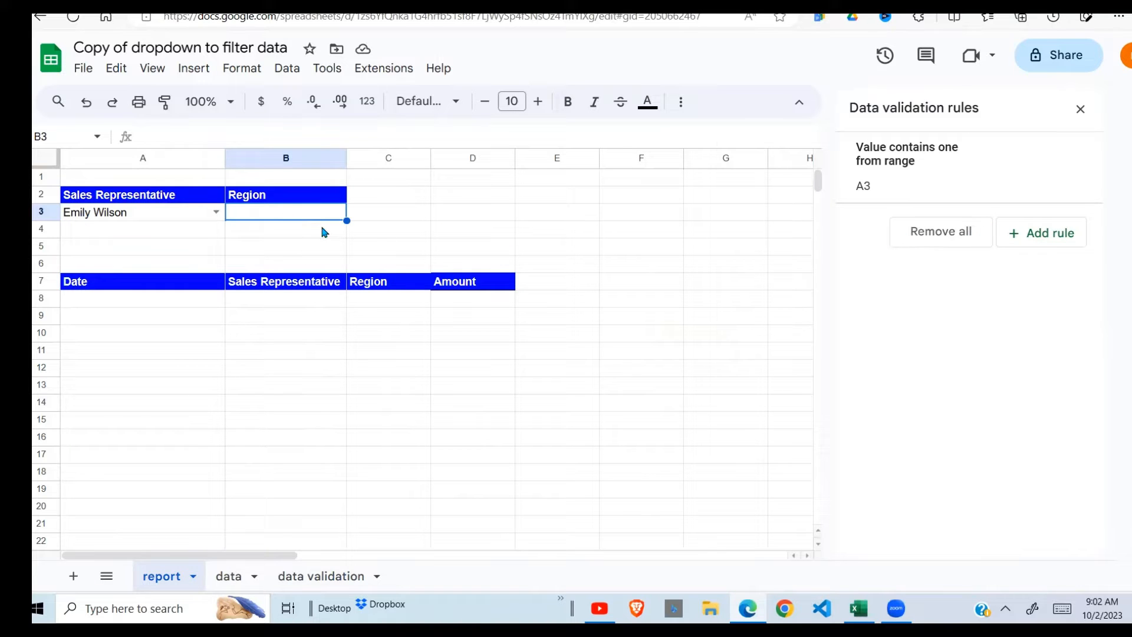
left_click(1061, 240)
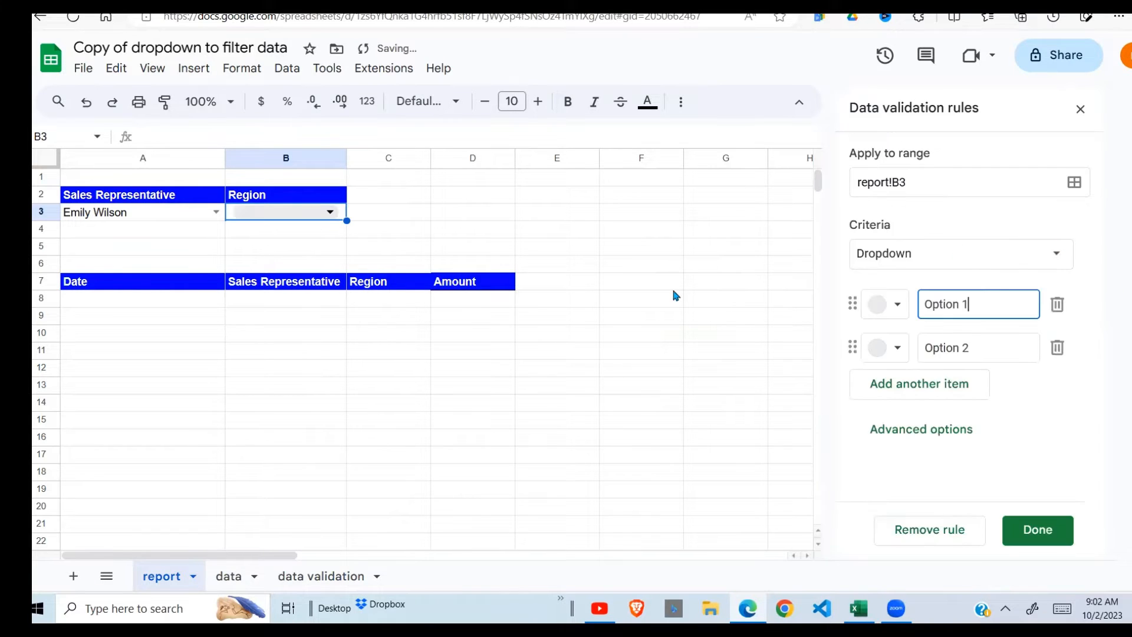
left_click(1055, 259)
left_click(990, 278)
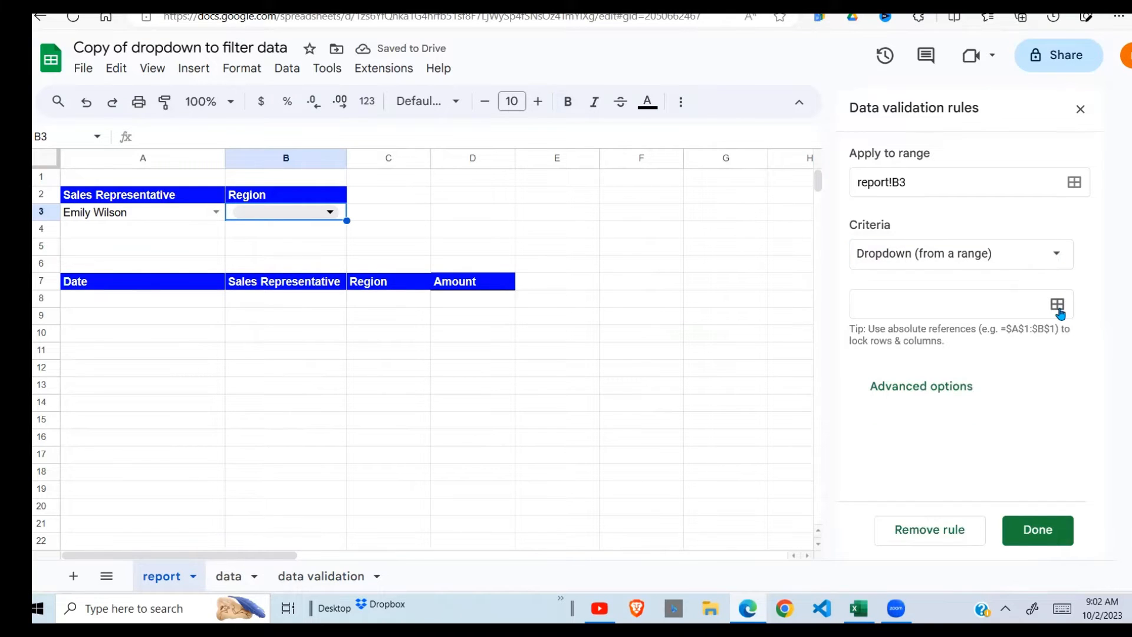
left_click(1056, 304)
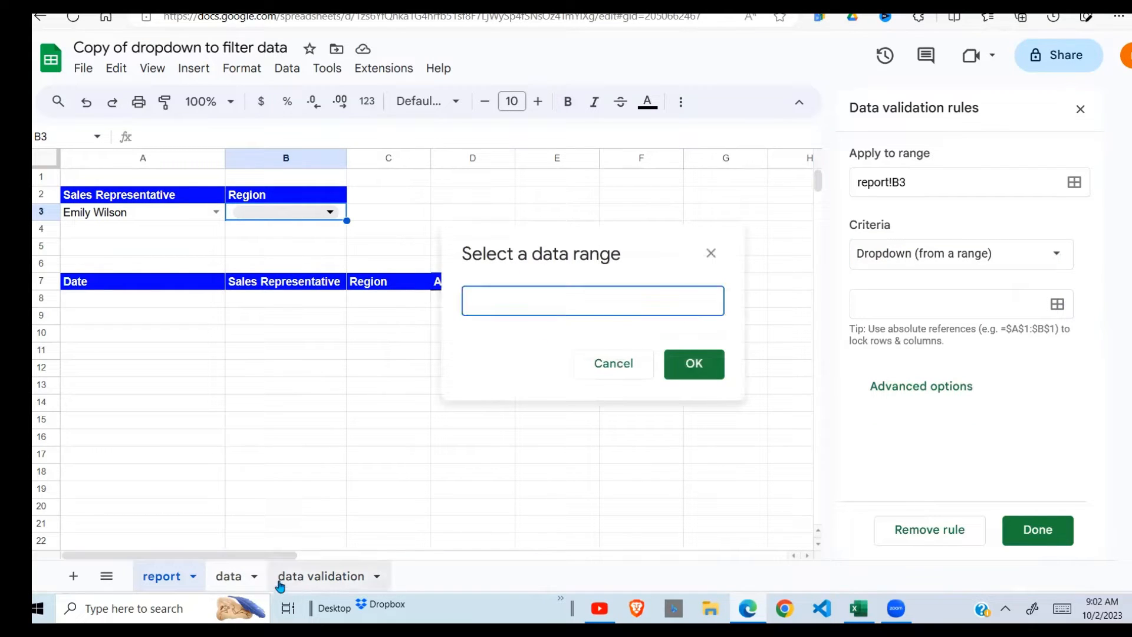
left_click(297, 580)
left_click_drag(204, 178, 194, 282)
left_click(609, 303)
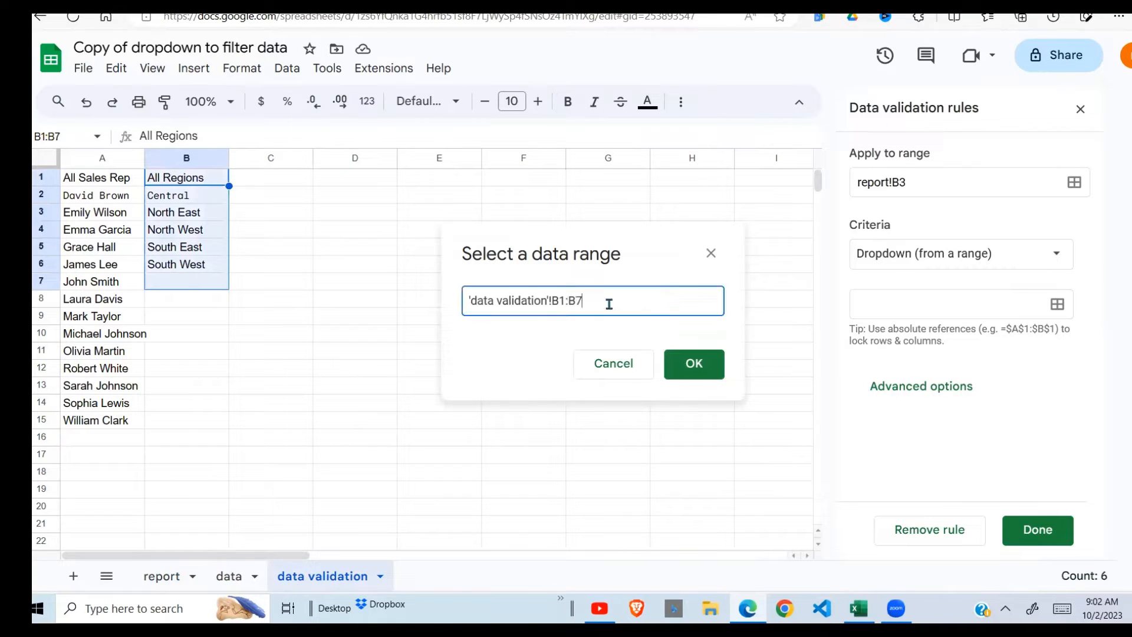
left_click(701, 365)
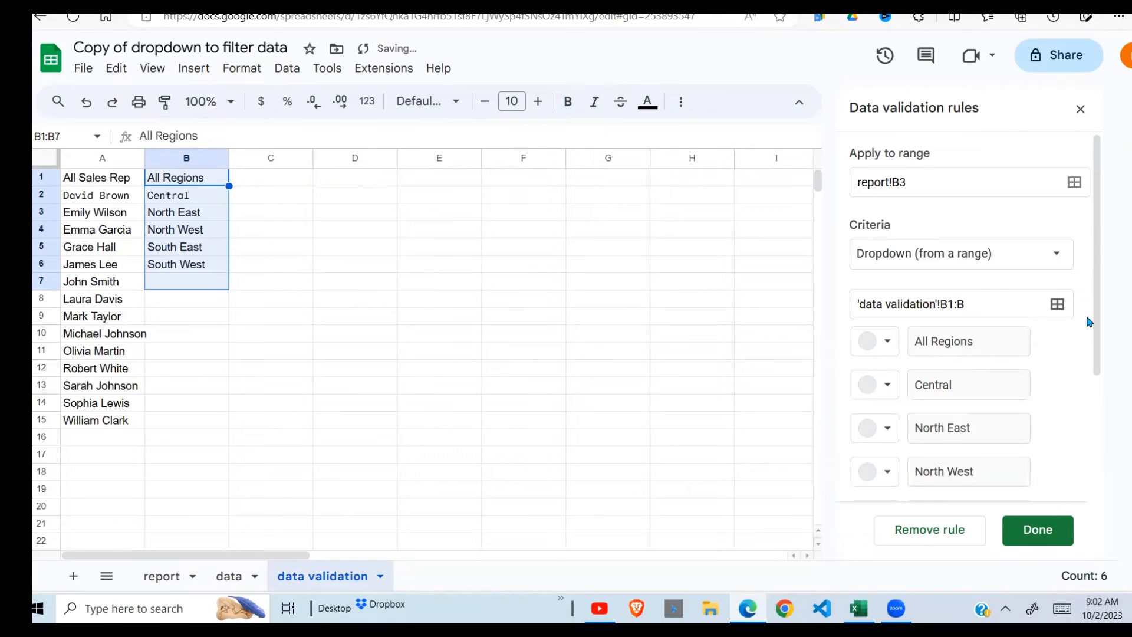
Set the B3 dropdown's display style to Arrow in the advanced options and finish the rule.
scroll(1091, 321, "down", 3)
left_click(934, 466)
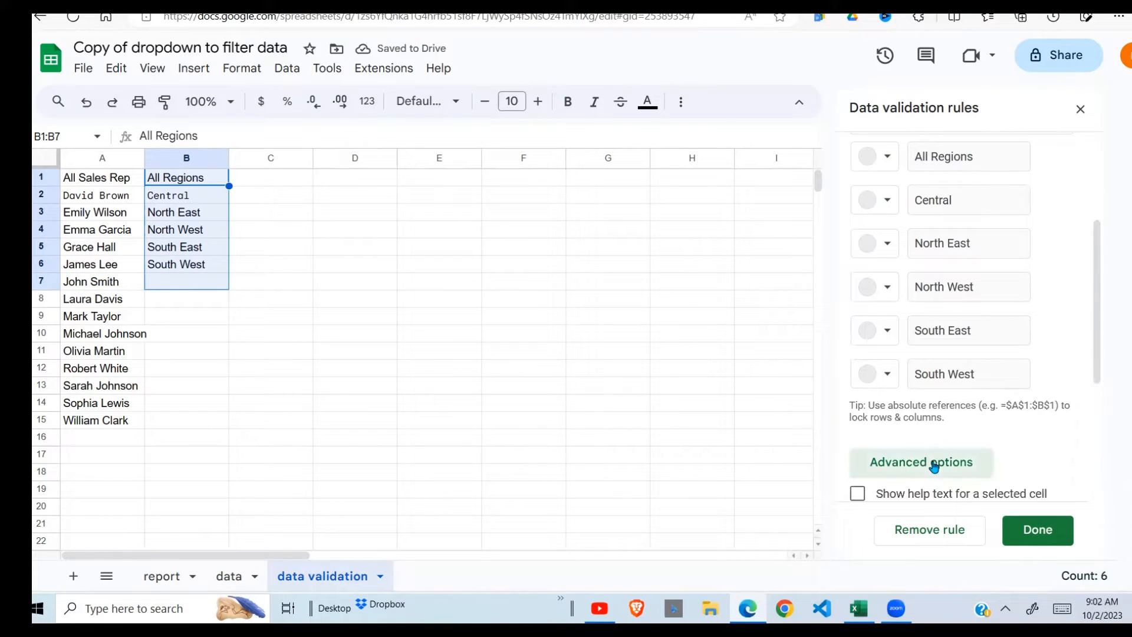
left_click_drag(1095, 381, 1098, 525)
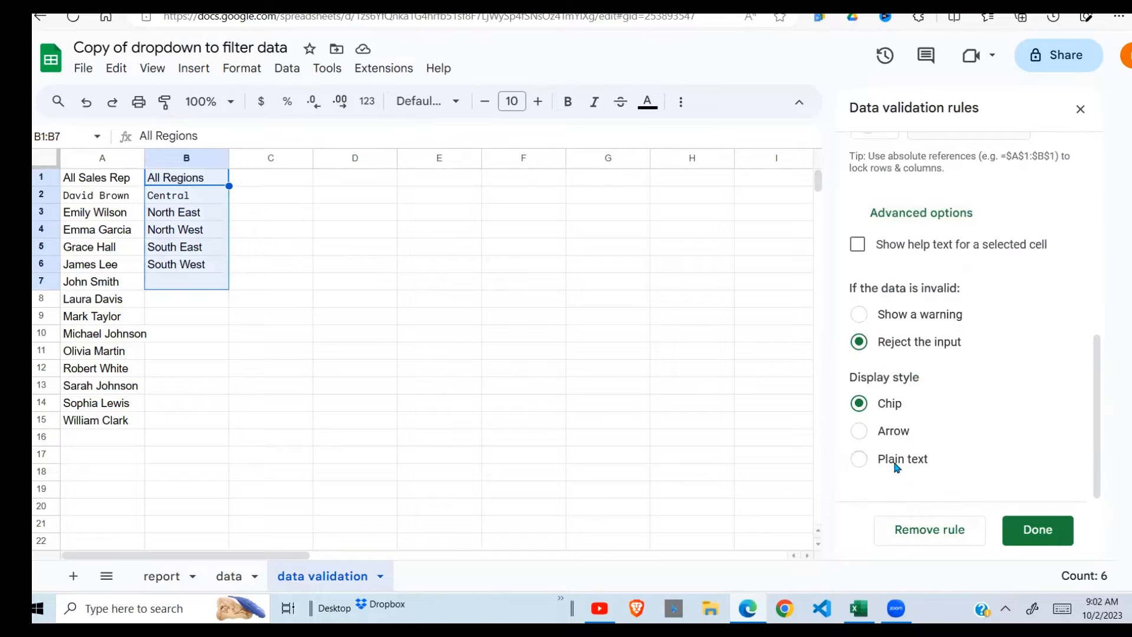
left_click(896, 437)
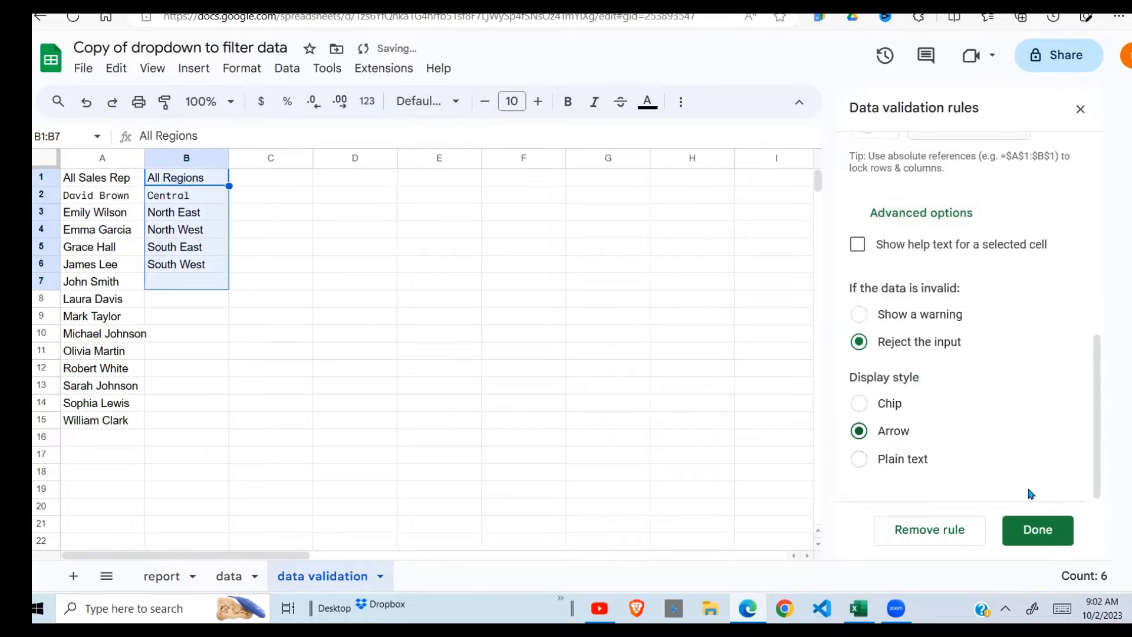
left_click(1037, 529)
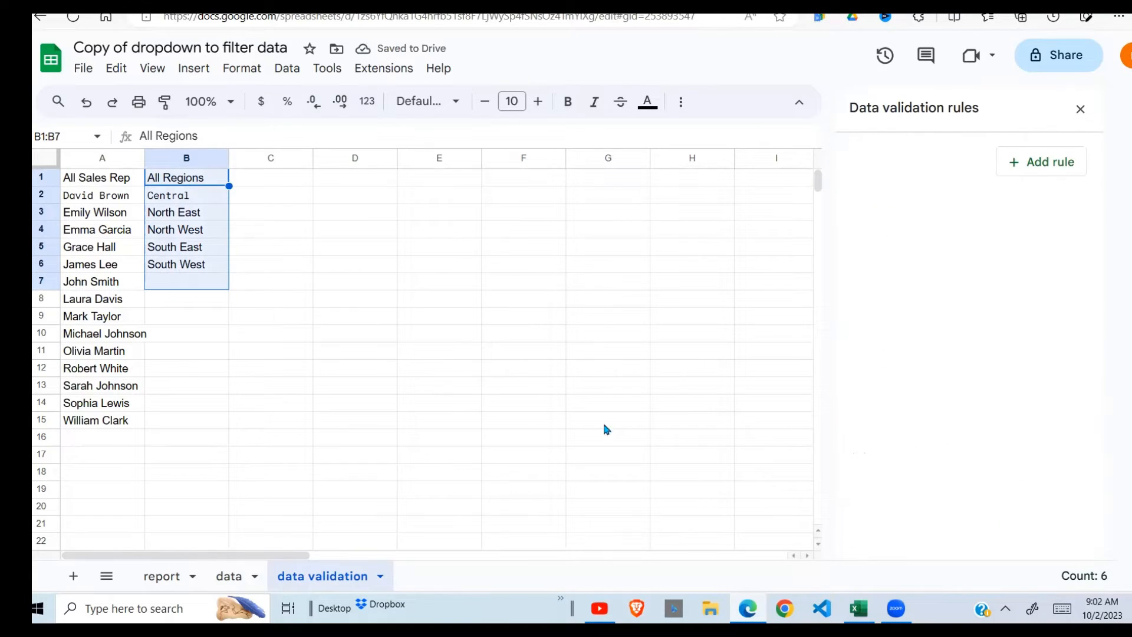
Go back to the report sheet and choose Central from the Region dropdown in B3.
left_click(315, 429)
left_click(158, 576)
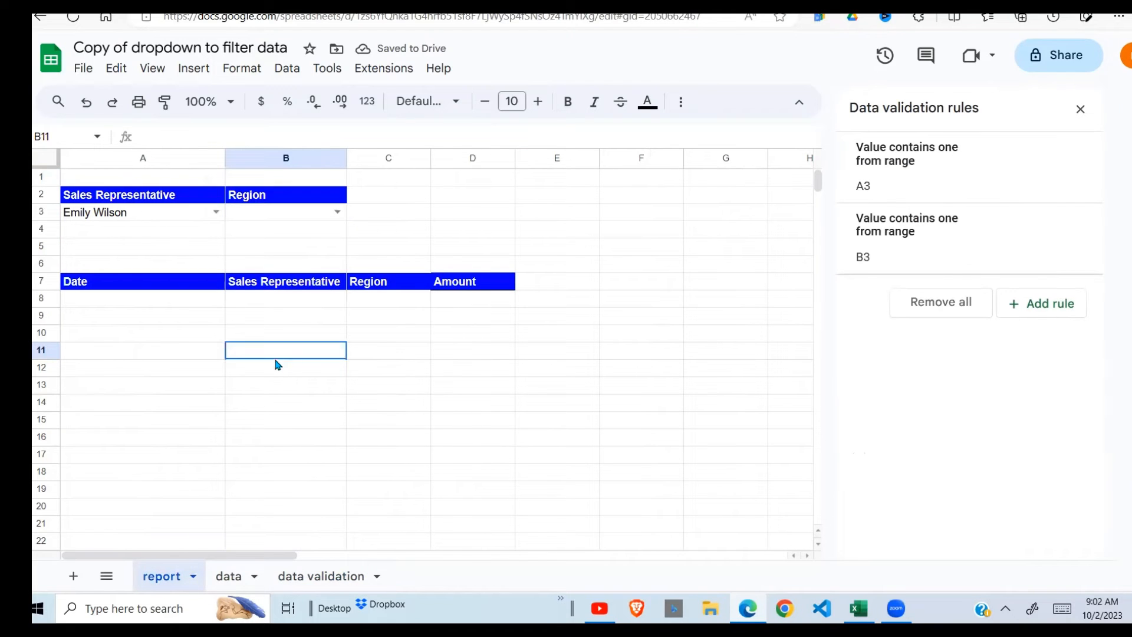
left_click(337, 211)
left_click(272, 256)
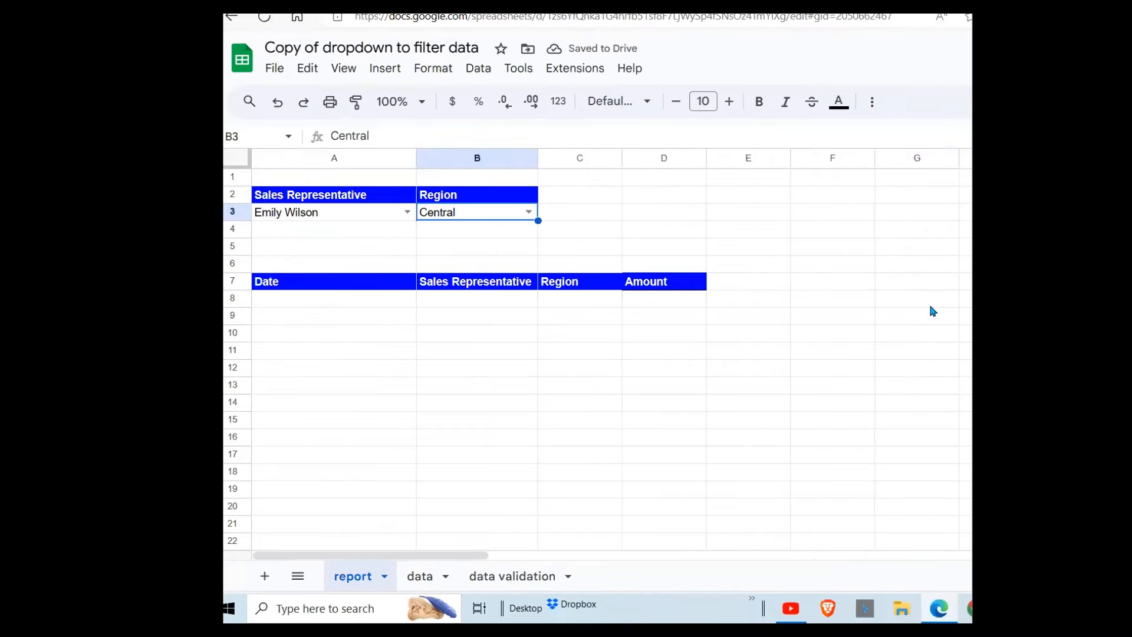
Paste the copied cells into the report sheet at J2:K6, beside the report table.
left_click(738, 298)
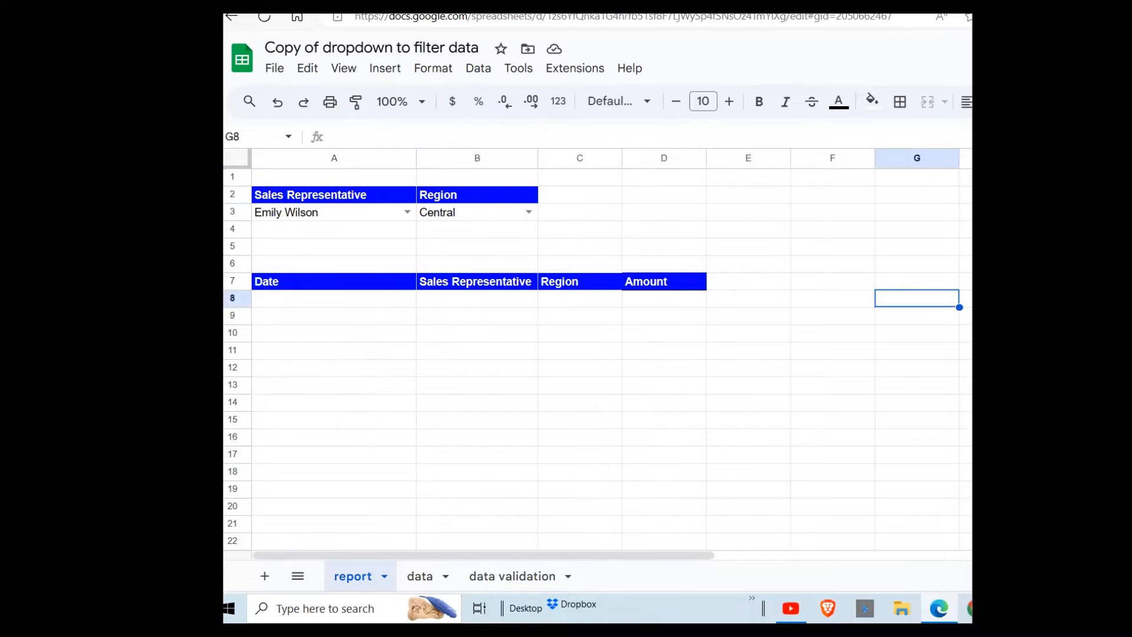
left_click(1130, 195)
key("ctrl+v")
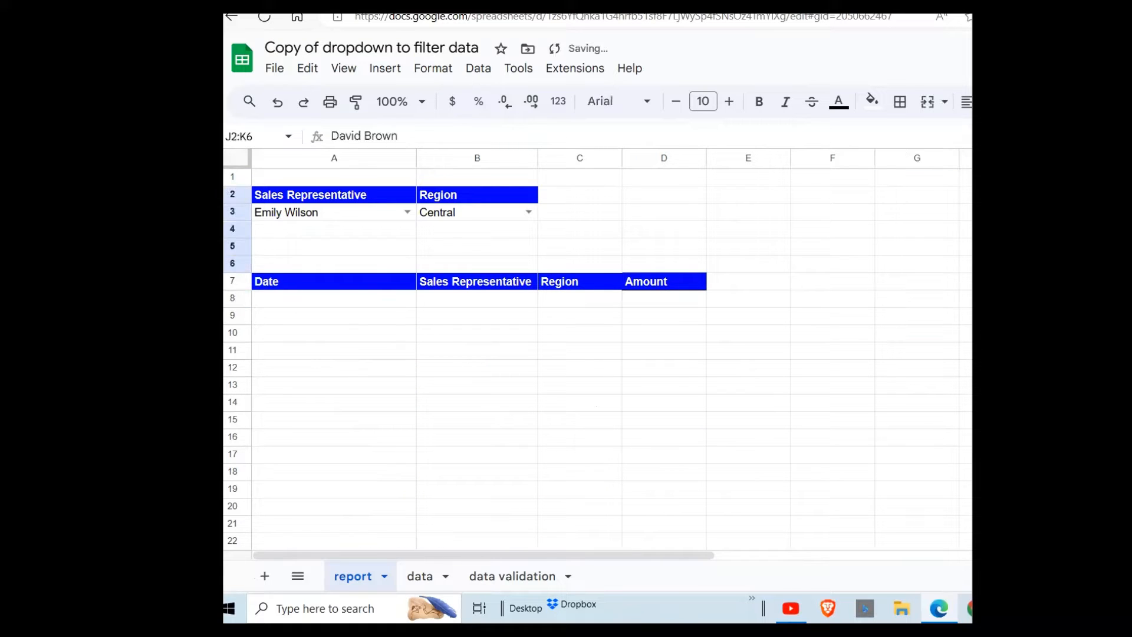
left_click(770, 340)
Start a FILTER formula in cell A8, directly under the Date header on the report sheet.
left_click(426, 336)
left_click(330, 300)
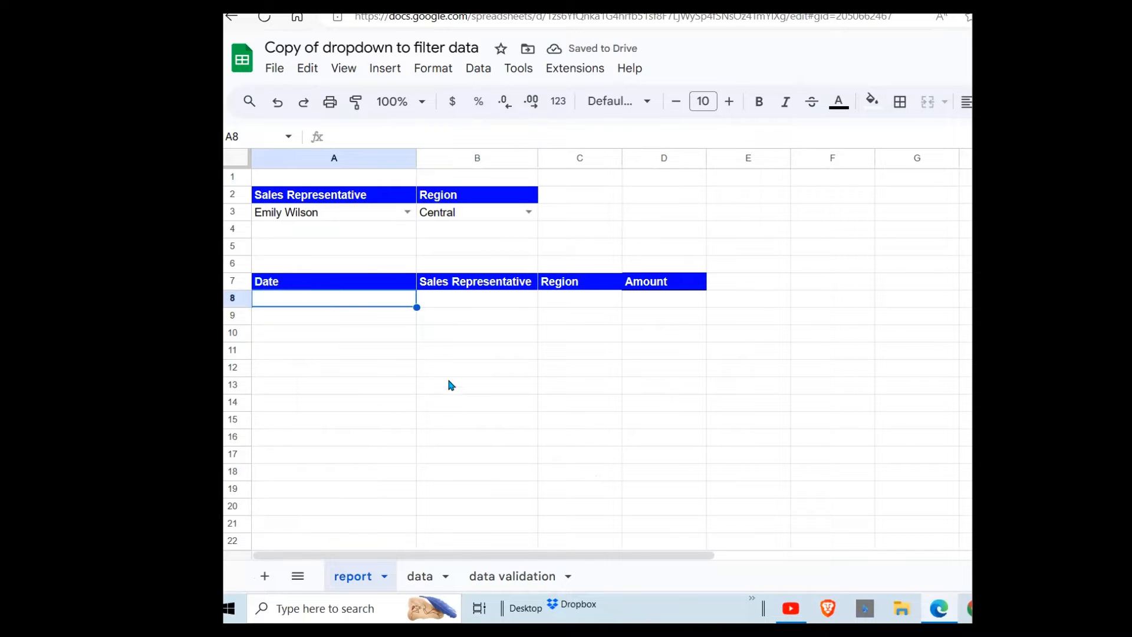
type("=")
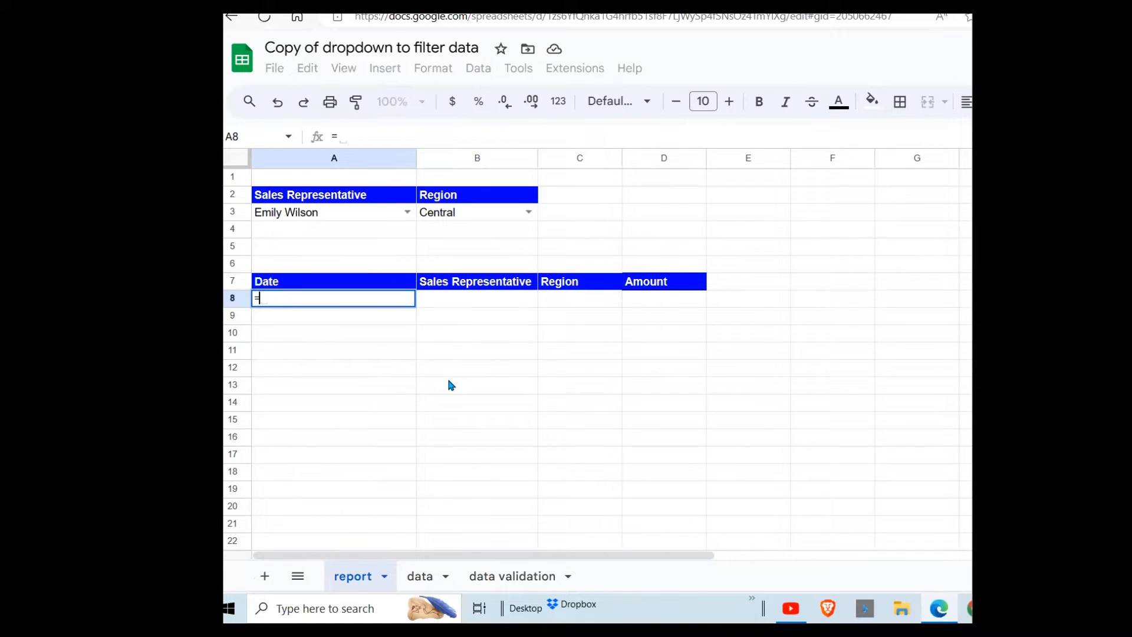
type("filtwe")
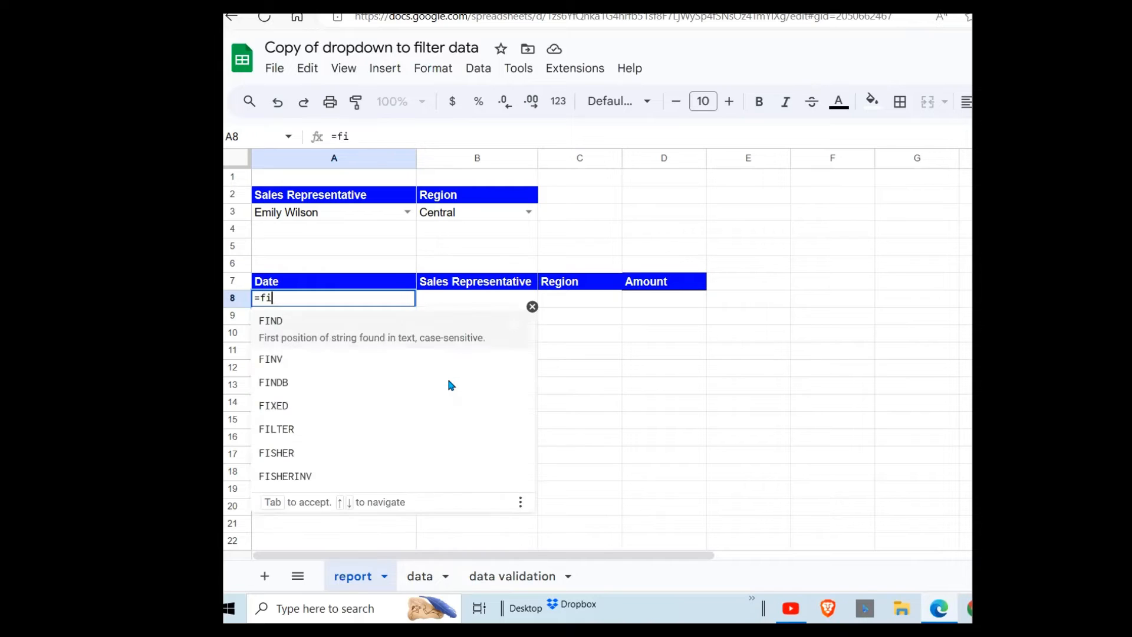
key("BackSpace")
key("BackSpace")
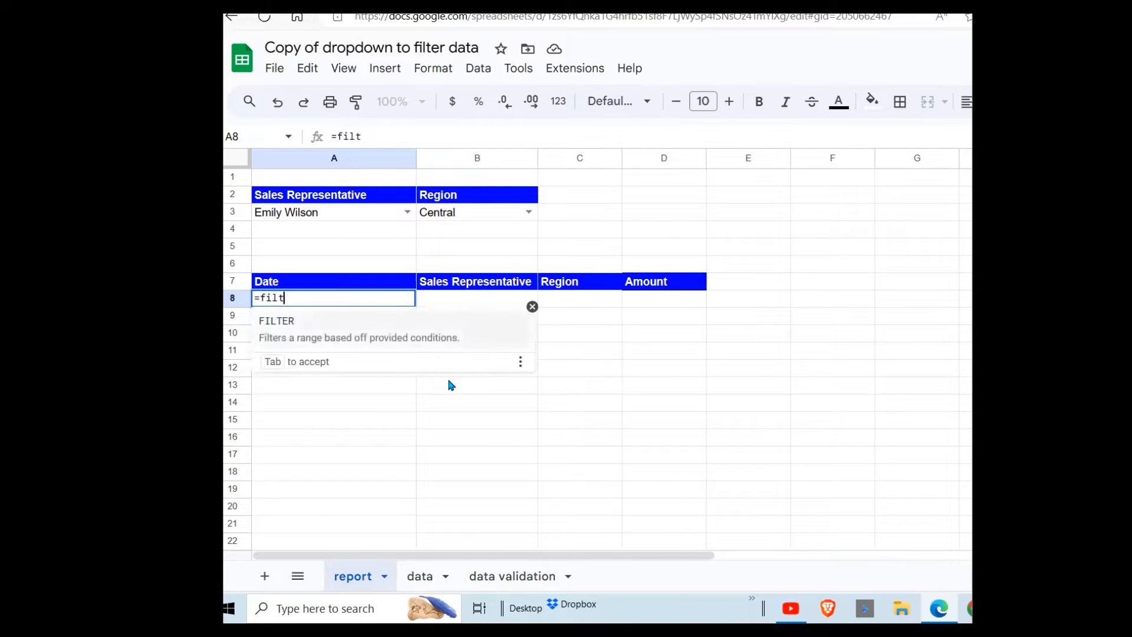
type("er(")
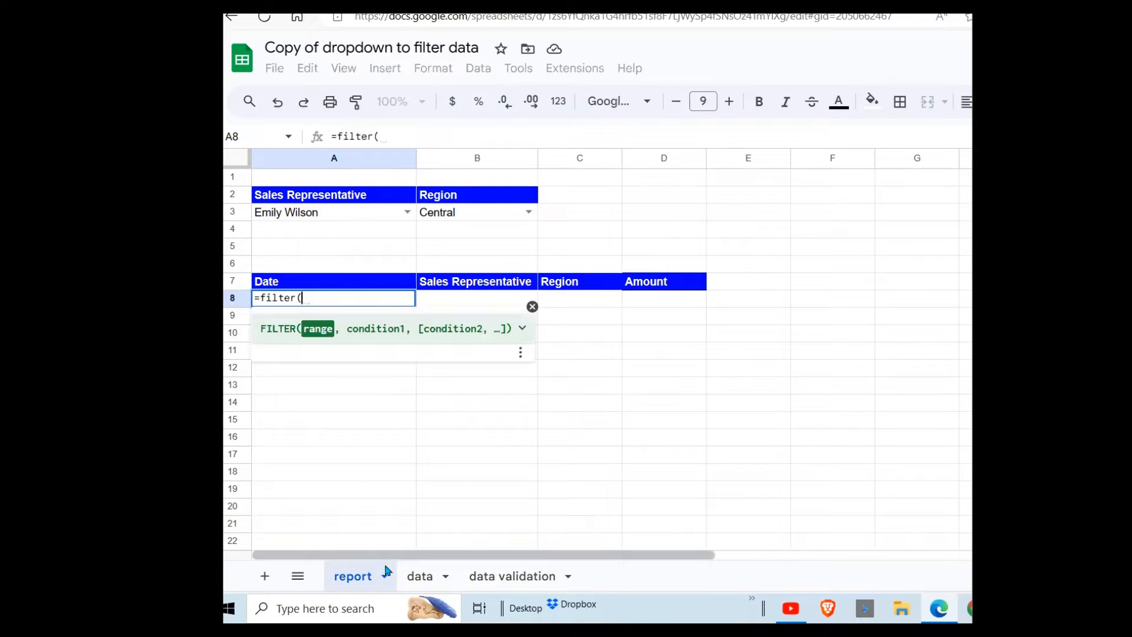
Set the FILTER formula's range to the open-ended reference data!A2:D.
left_click(429, 576)
left_click_drag(311, 197, 563, 446)
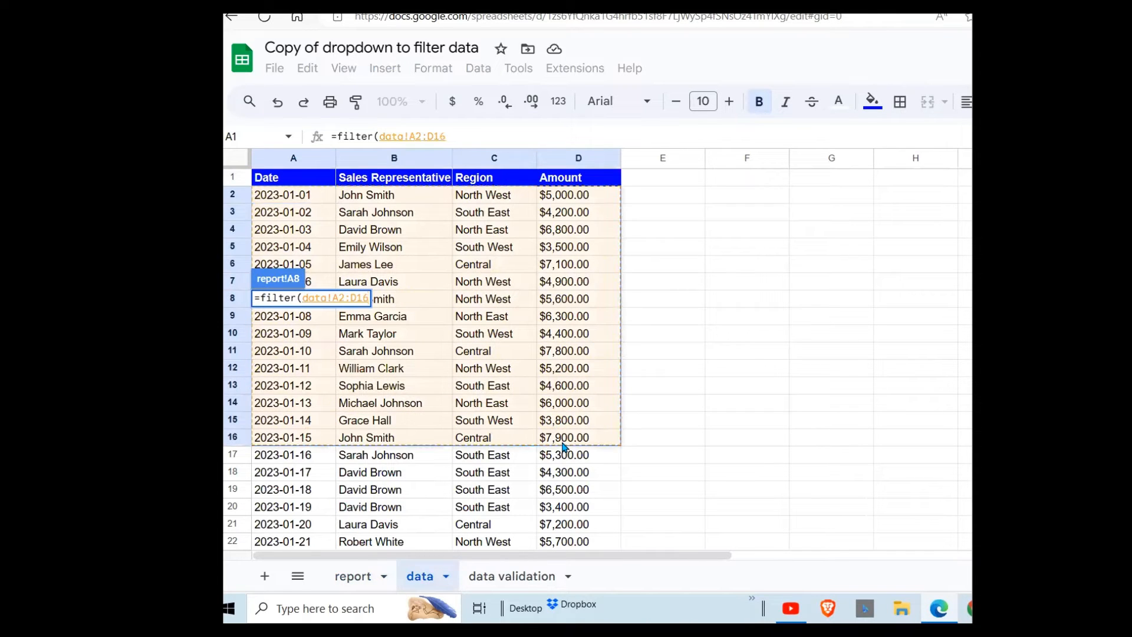
key("ctrl+shift+Down")
left_click(456, 135)
key("BackSpace")
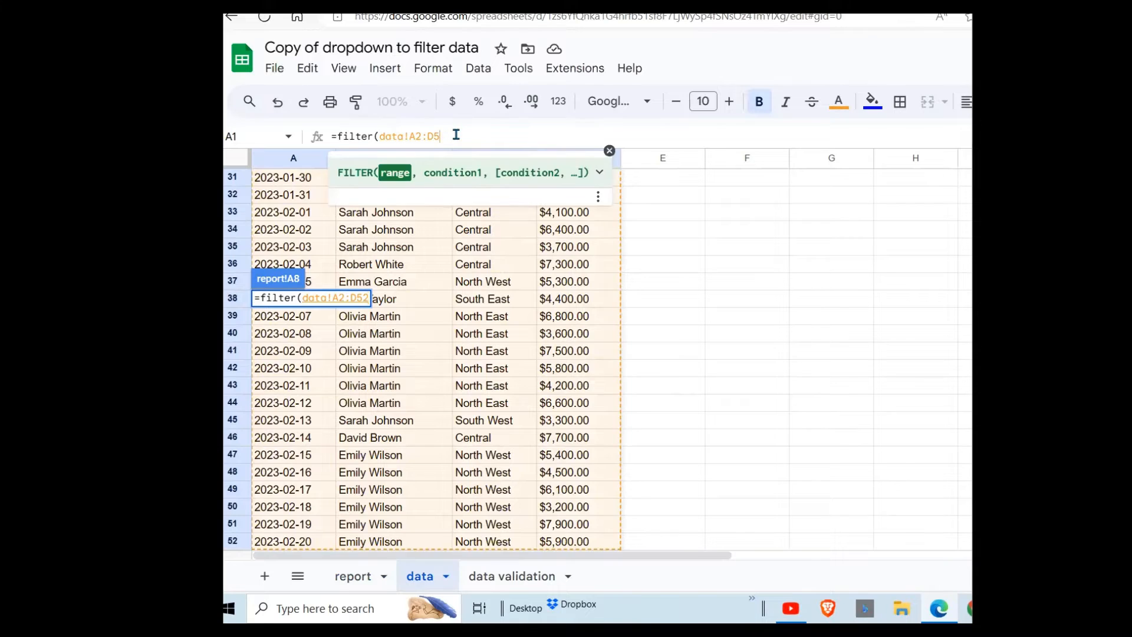
key("BackSpace")
type(",")
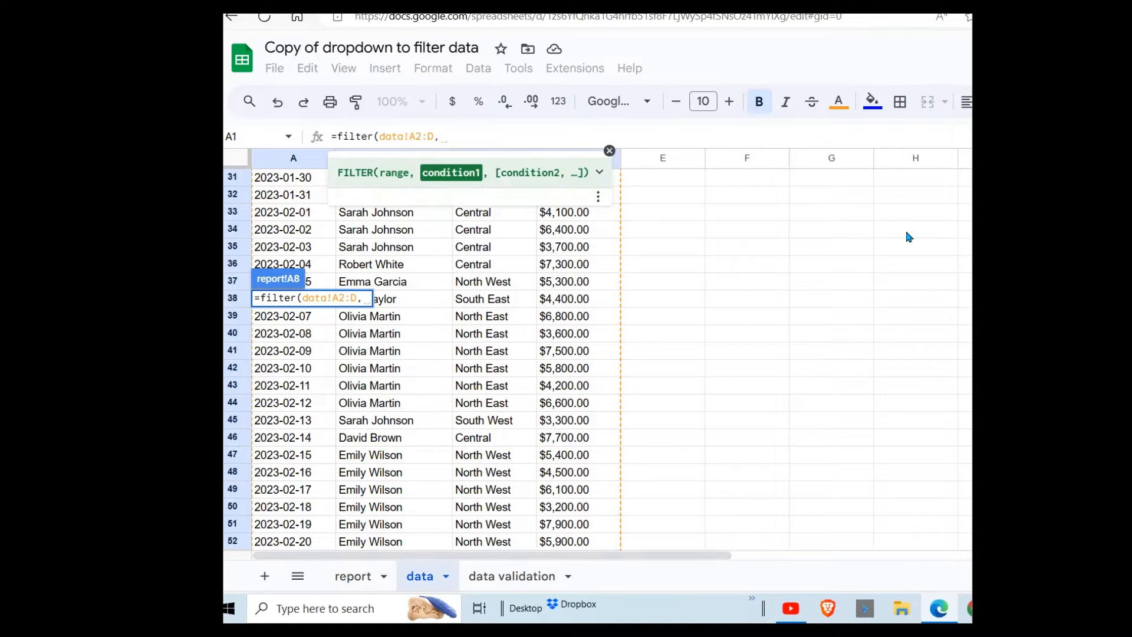
Add the data sheet's Sales Representative column as the first condition's range, written as data!B2:B.
scroll(344, 271, "up", 10)
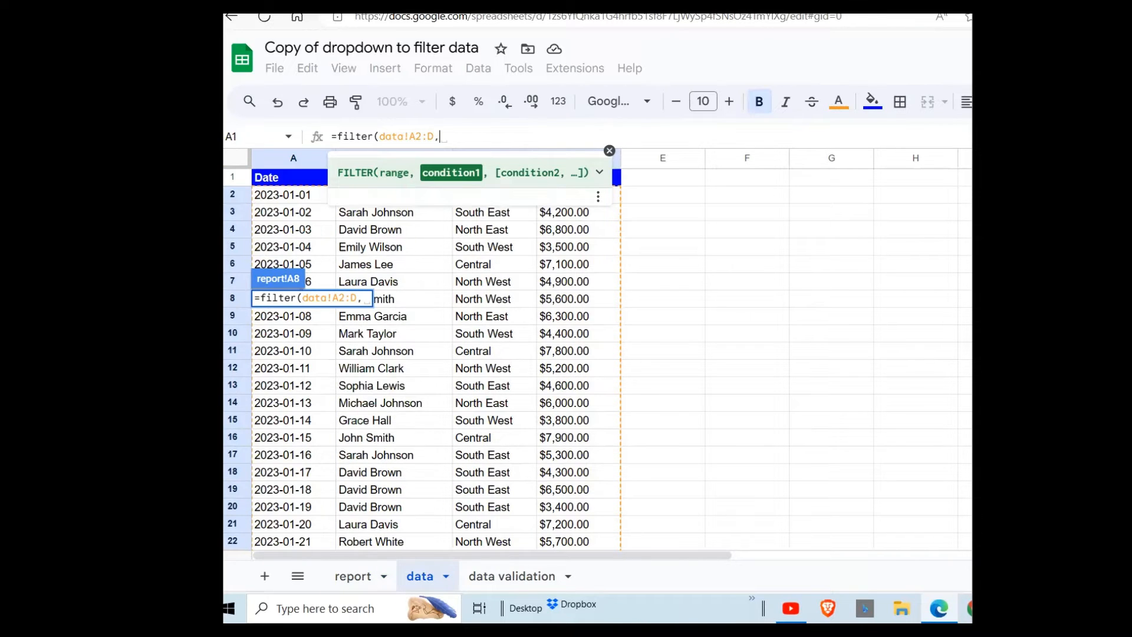
left_click(398, 217)
key("shift+Down")
key("shift+Down")
key("shift+Down")
key("shift+Down")
key("shift+Down")
key("shift+Down")
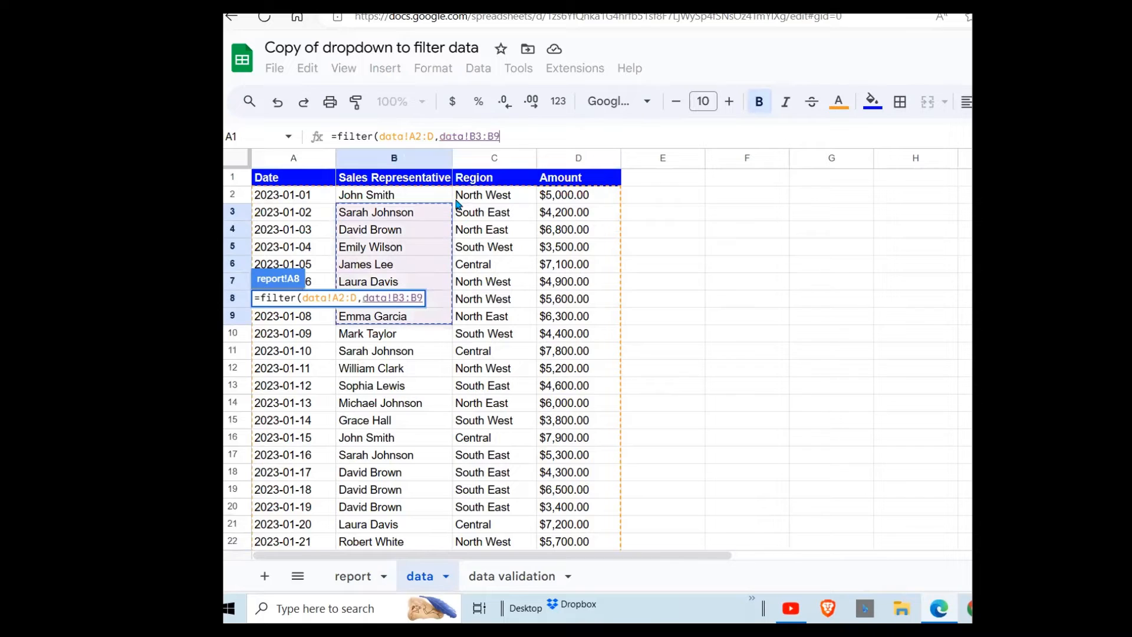
left_click(483, 136)
key("BackSpace")
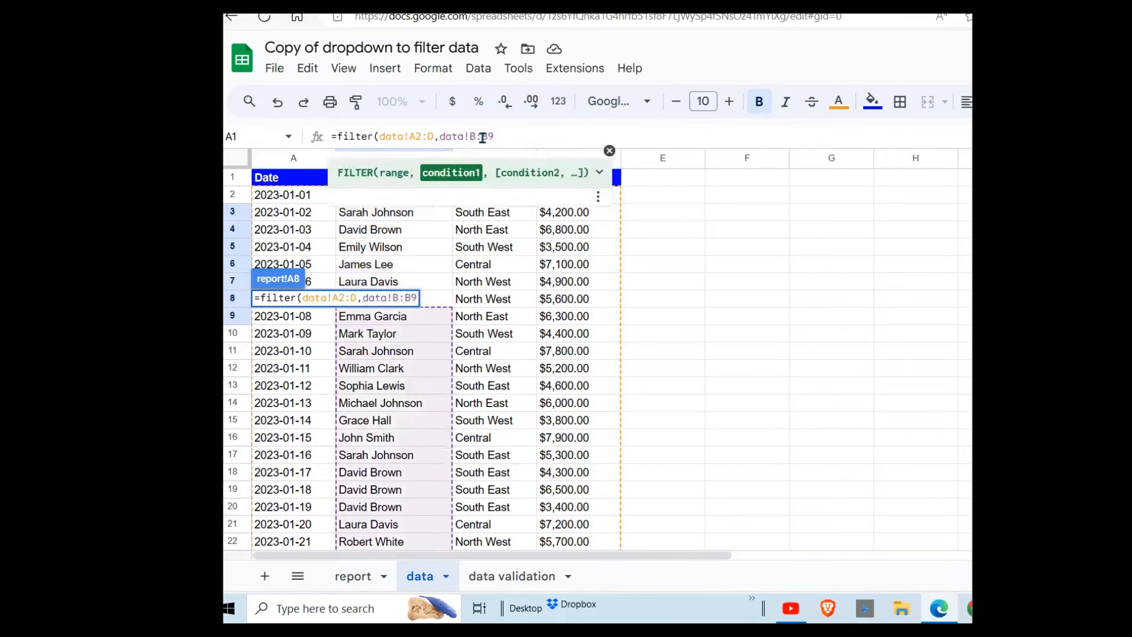
type("2")
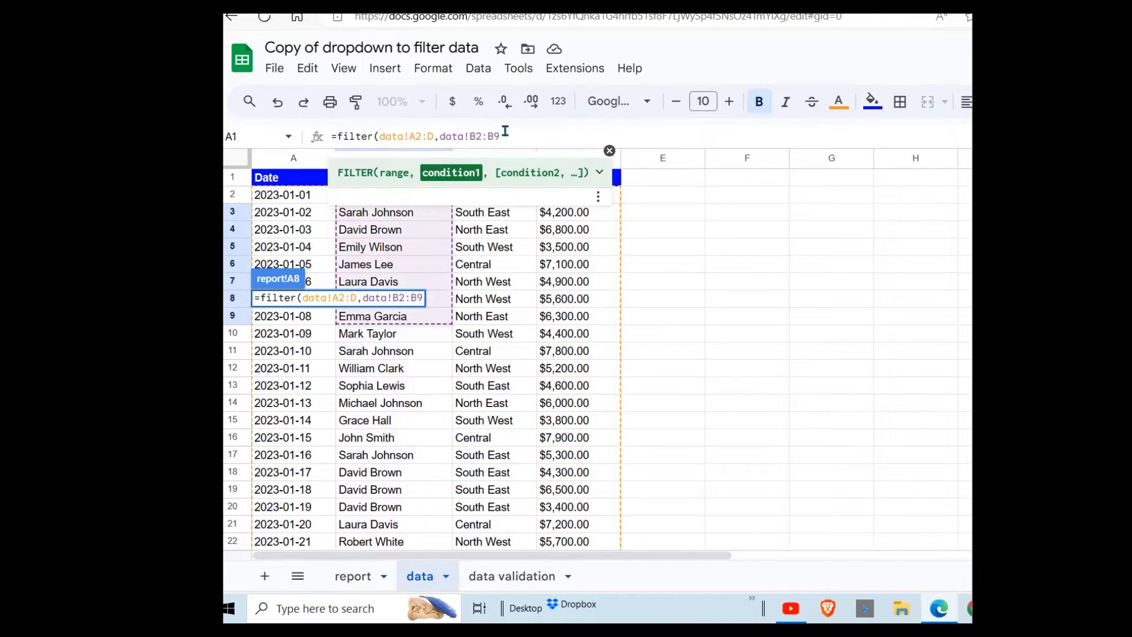
key("BackSpace")
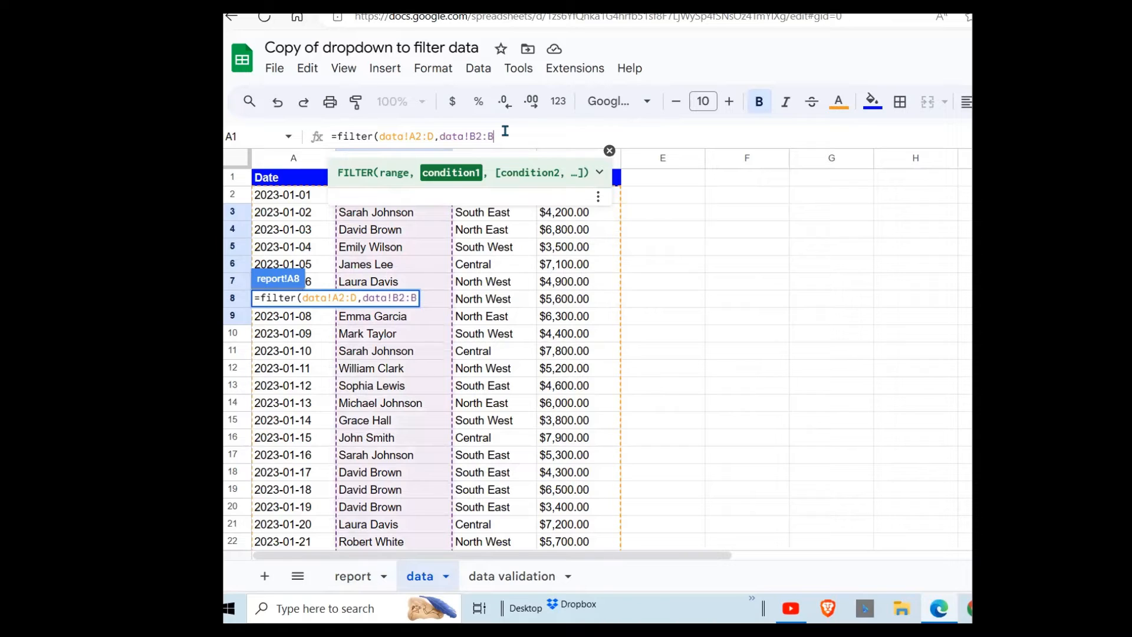
Complete the FILTER condition in A8 as (data!B2:B=A3), matching the report sheet's Sales Representative dropdown, and enter the formula.
left_click(438, 137)
type("(")
left_click(542, 140)
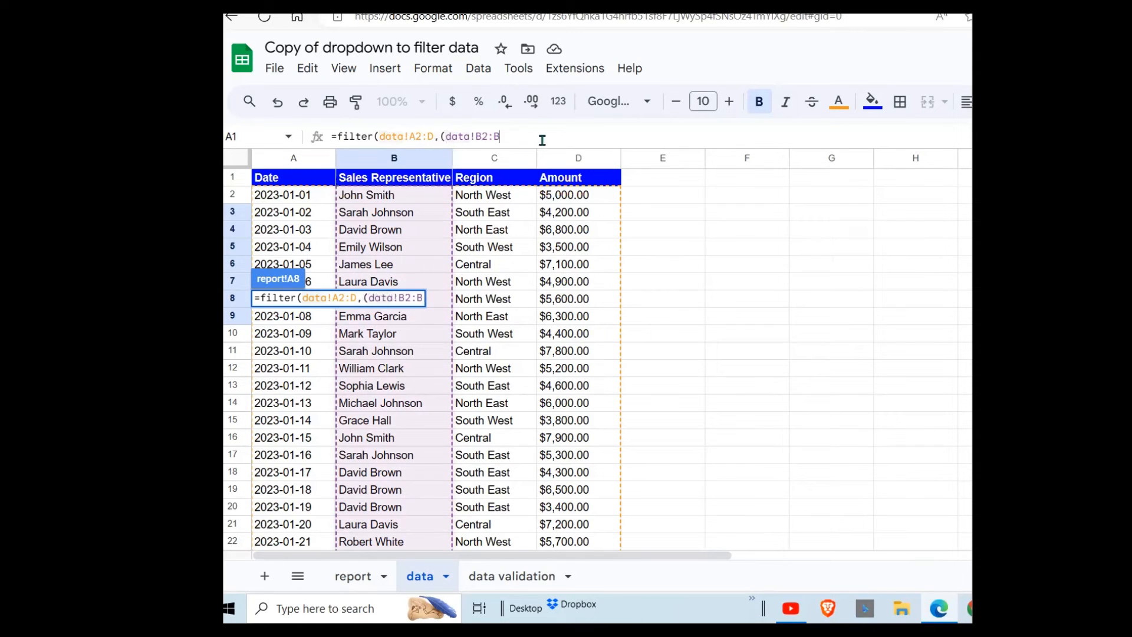
type("=")
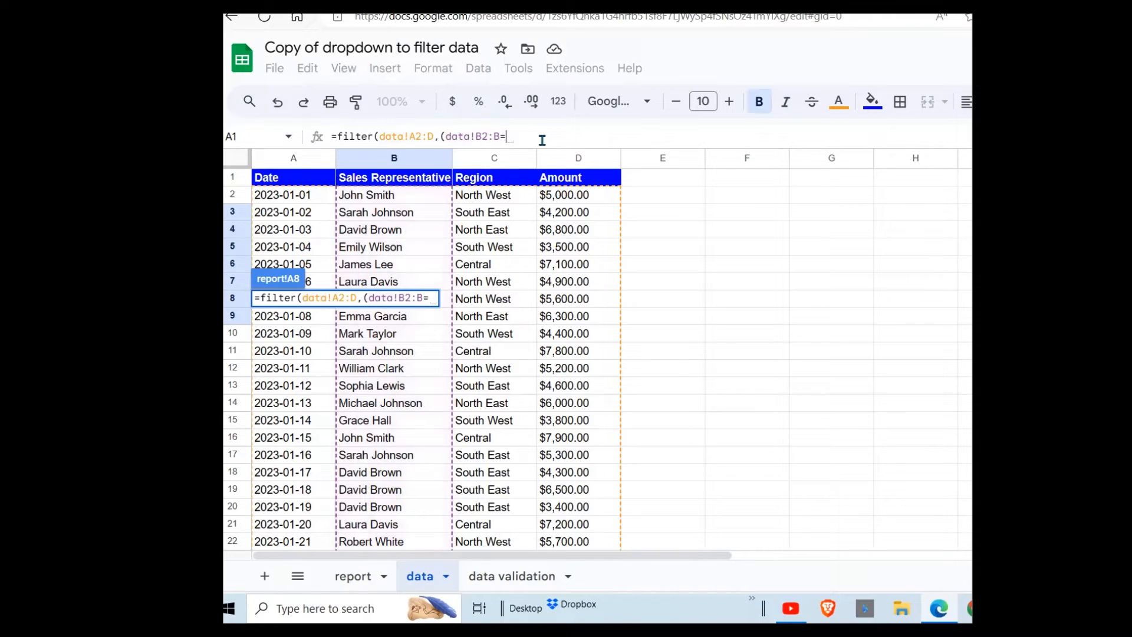
left_click(355, 584)
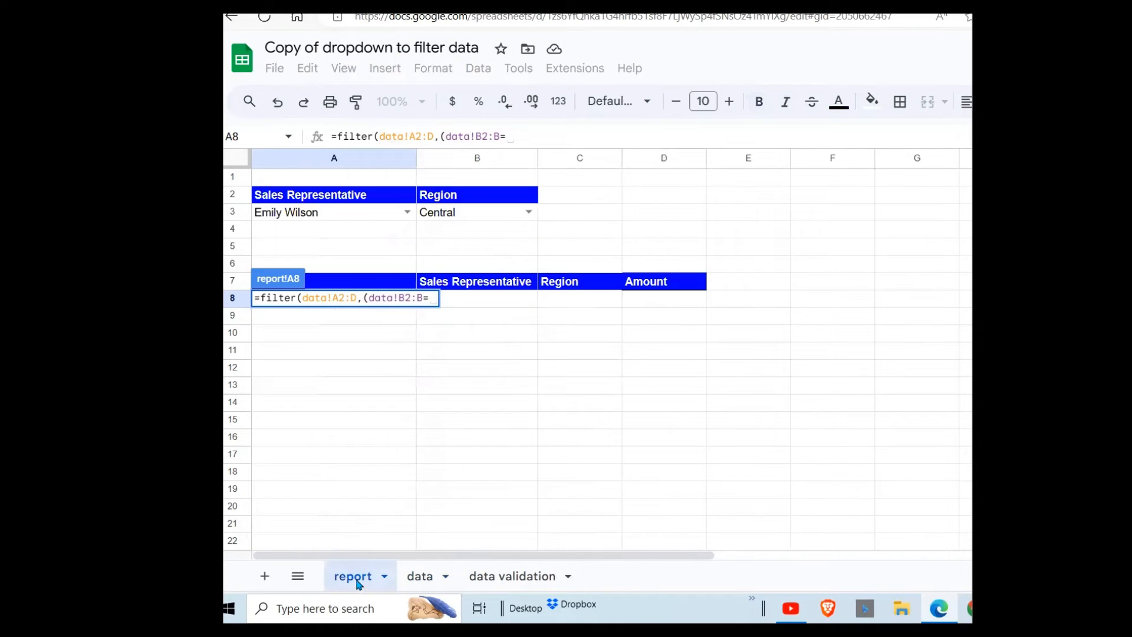
left_click(317, 213)
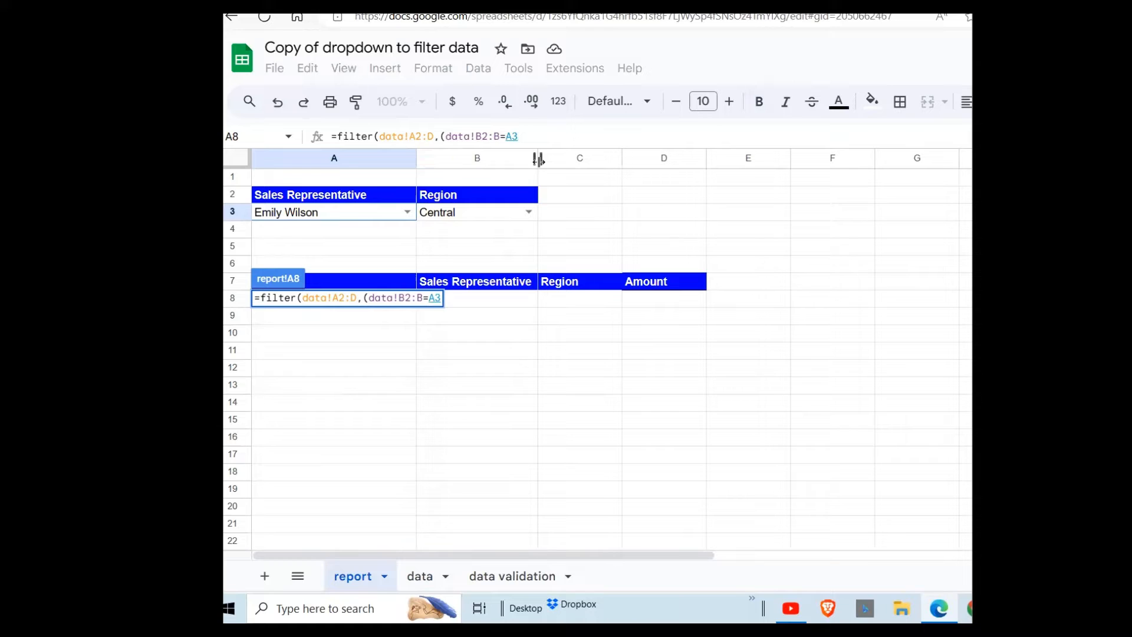
type(")")
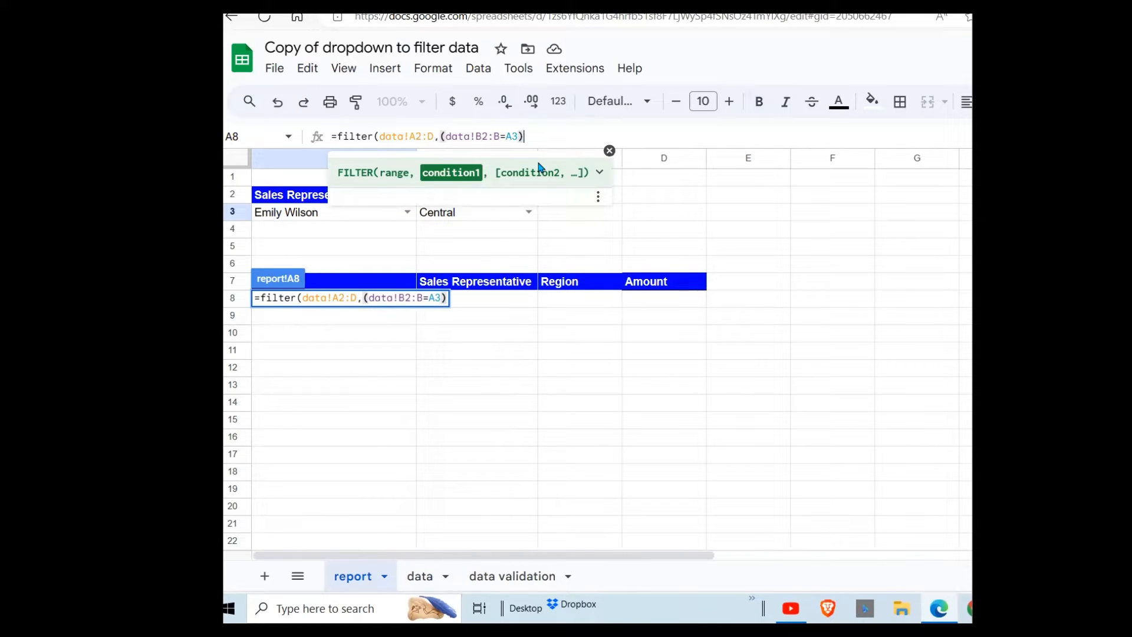
type(")")
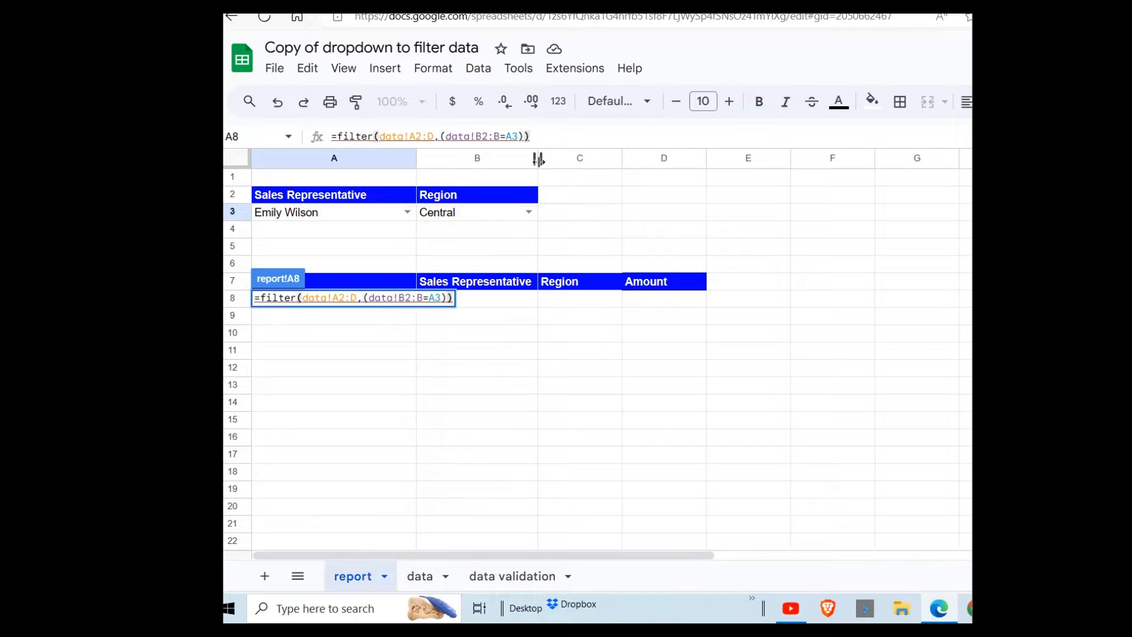
key("Return")
Check the filtered rows in B8:D14 against the sales representative chosen in A3.
left_click(453, 371)
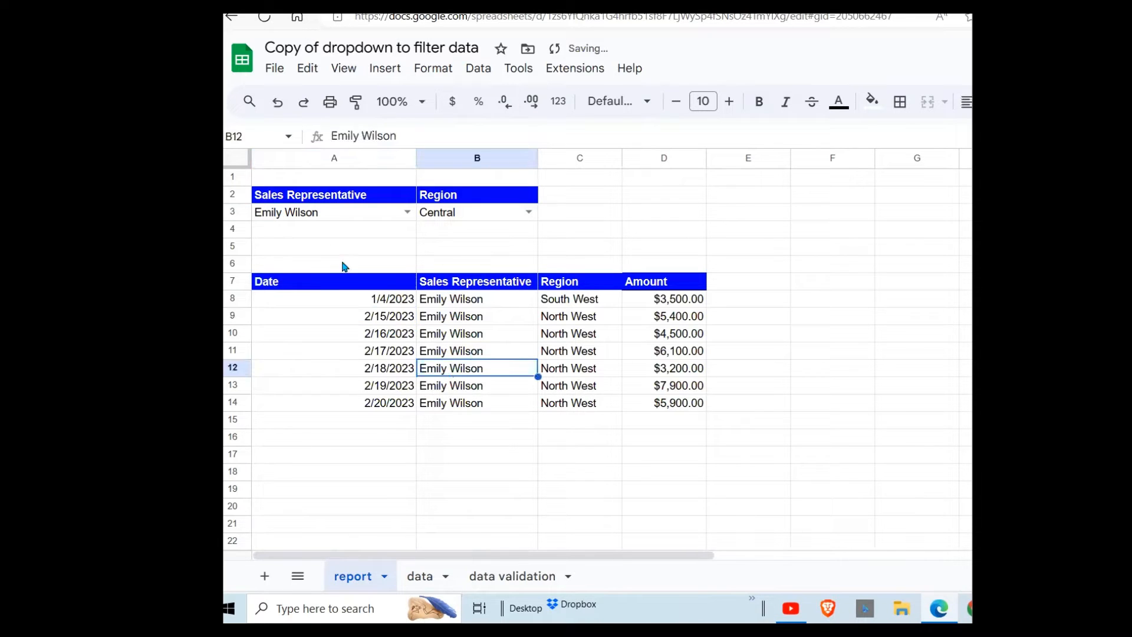
left_click(304, 213)
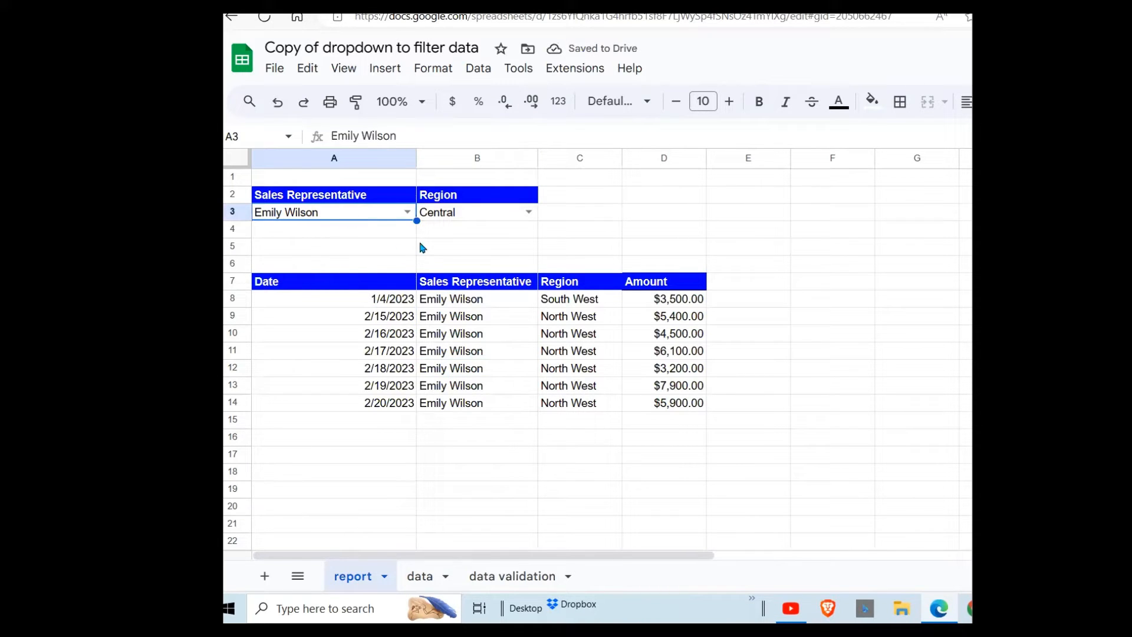
left_click_drag(470, 304, 639, 407)
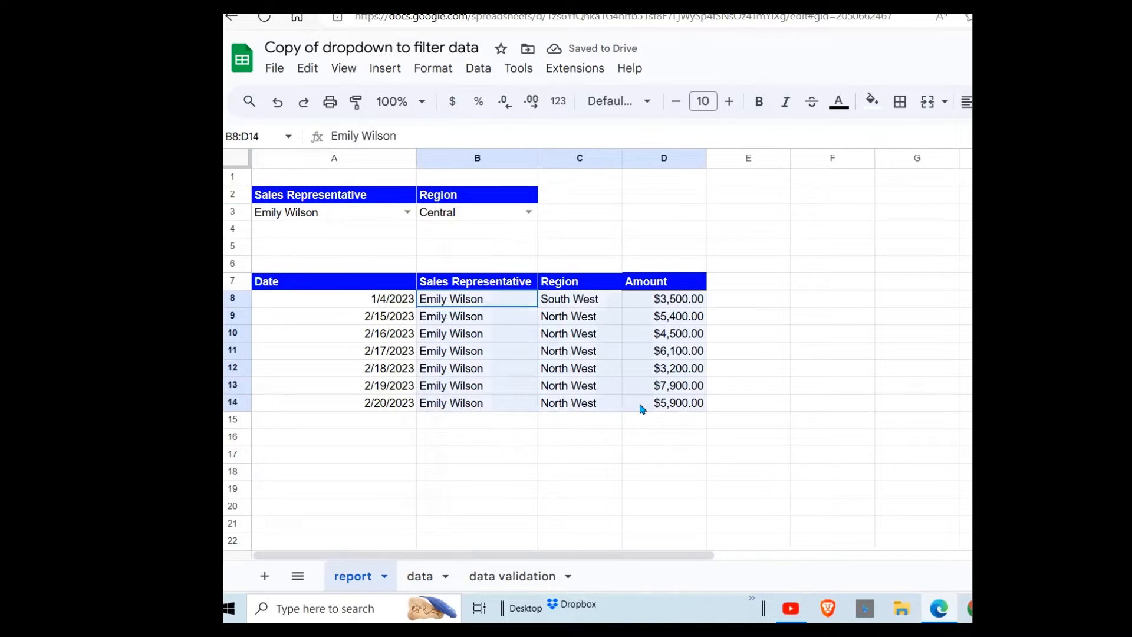
left_click(483, 461)
Test the Sales Representative dropdown in A3 with the first and the eighth individual representative in the list.
left_click(406, 212)
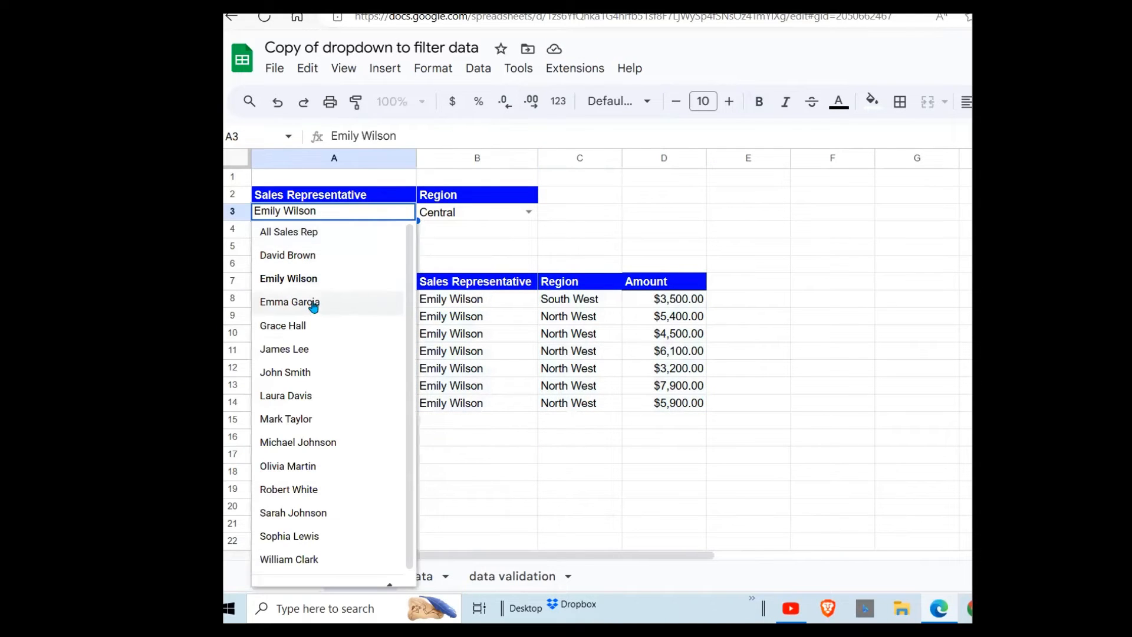
left_click(310, 260)
left_click_drag(490, 306, 639, 373)
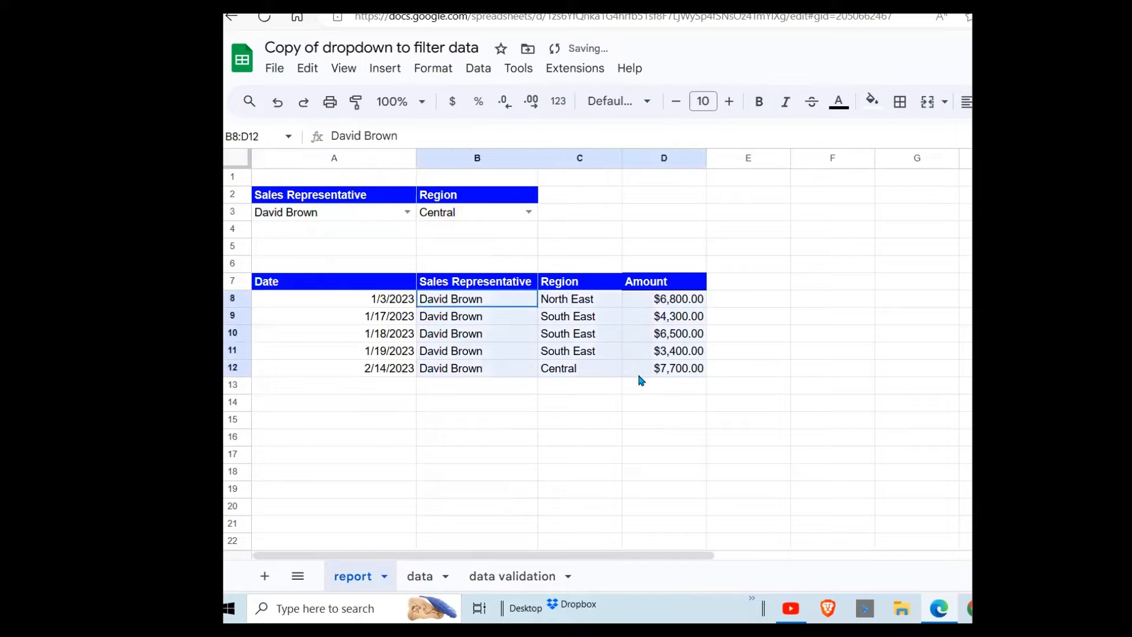
left_click(407, 212)
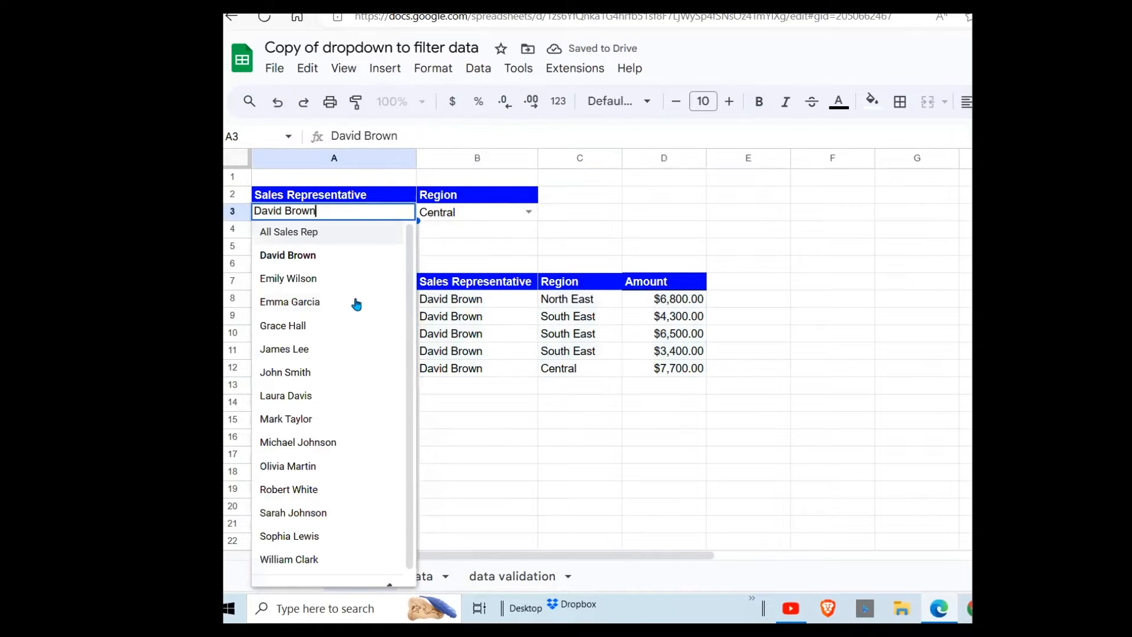
left_click(311, 423)
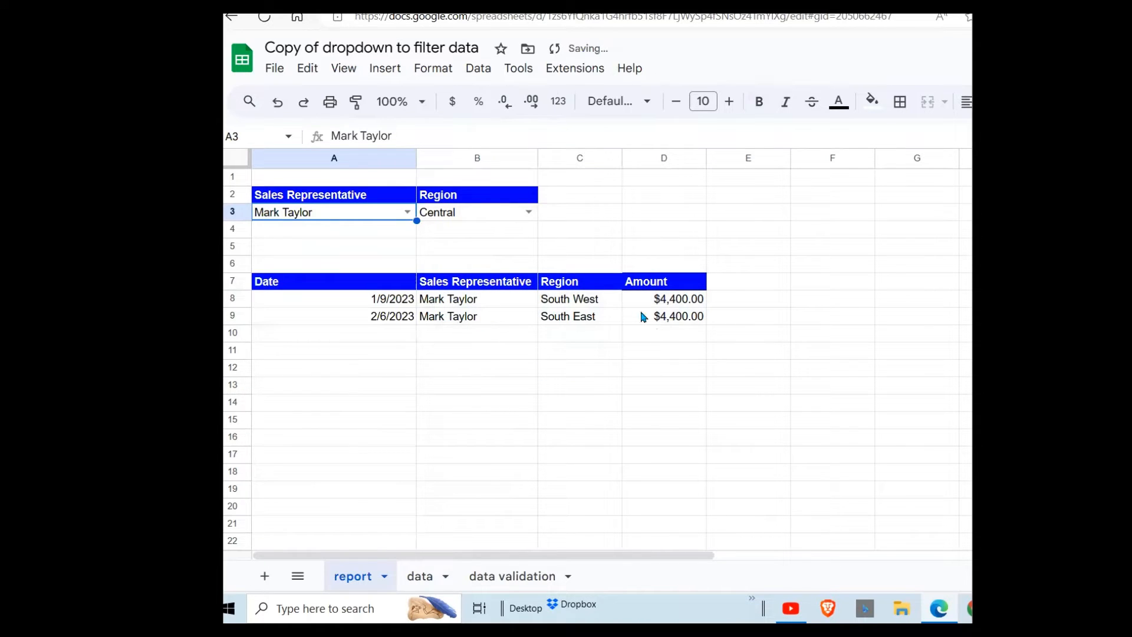
Try the All Sales Rep option in A3, check the formula cell A8, and reselect the second individual representative.
left_click(407, 211)
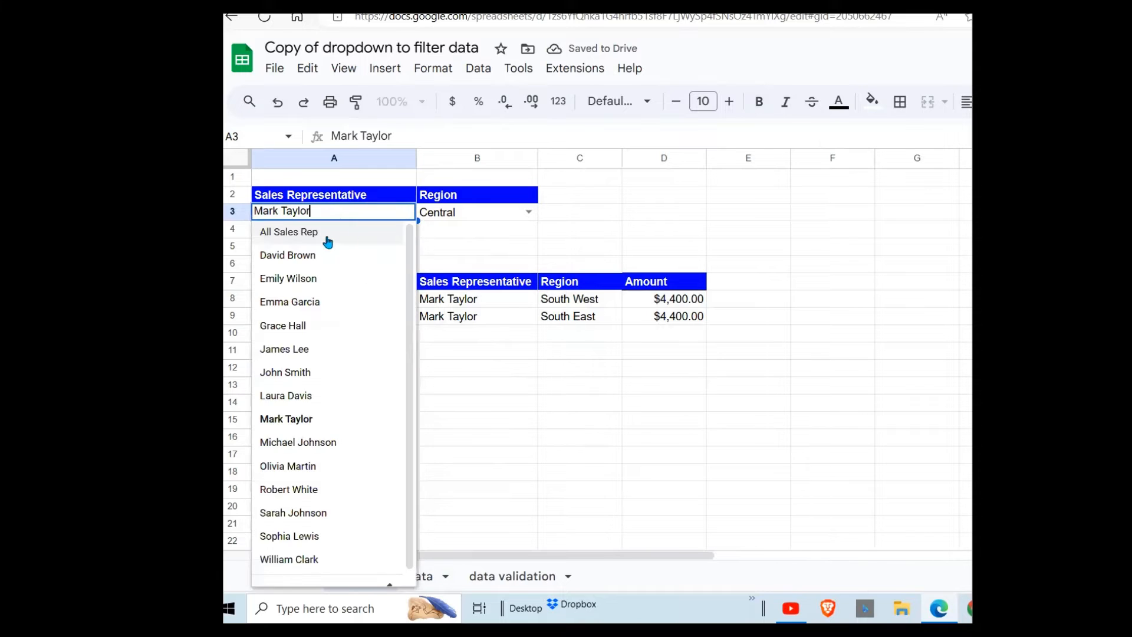
left_click(316, 233)
left_click(340, 302)
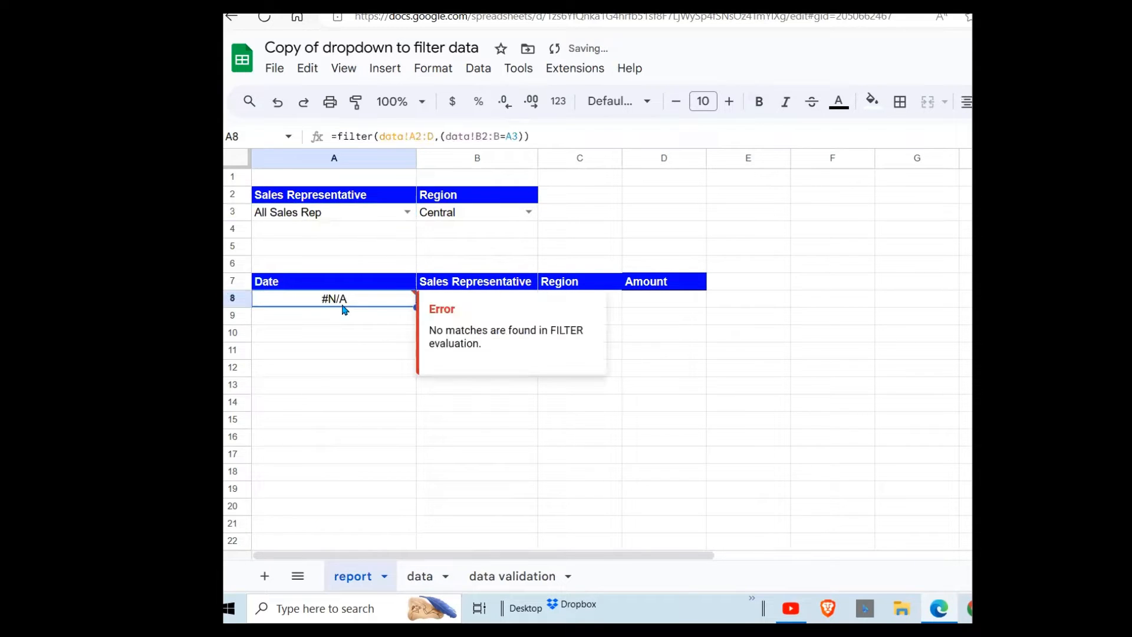
left_click(407, 211)
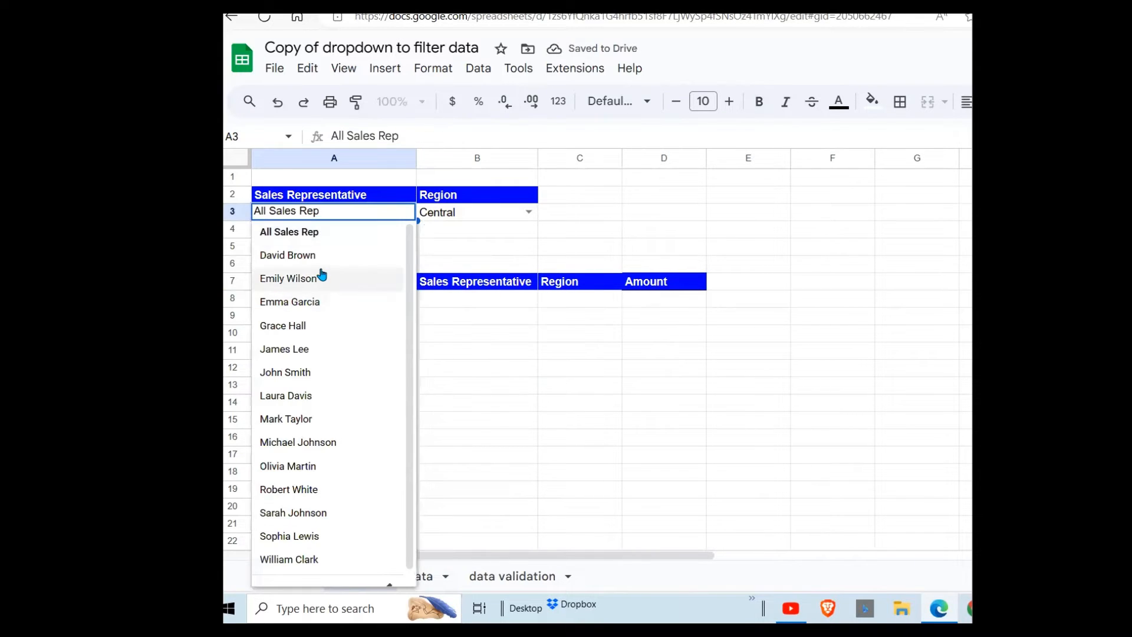
left_click(319, 274)
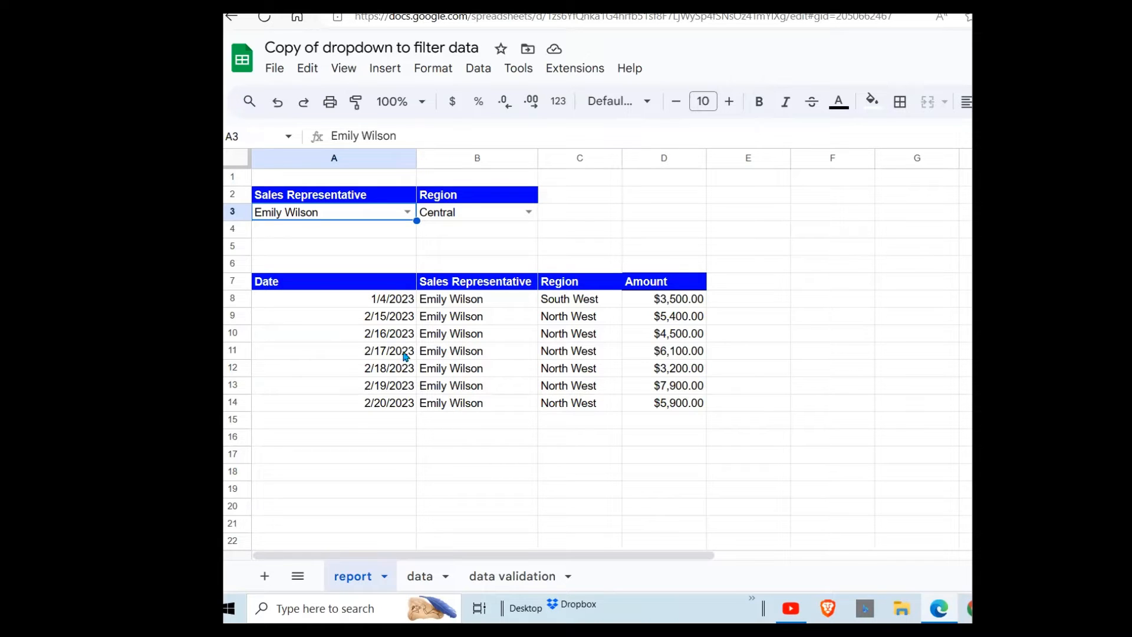
Extend the FILTER condition in A8 with a multiplication by the data sheet's open-ended Region column, data!C2:C.
left_click(393, 302)
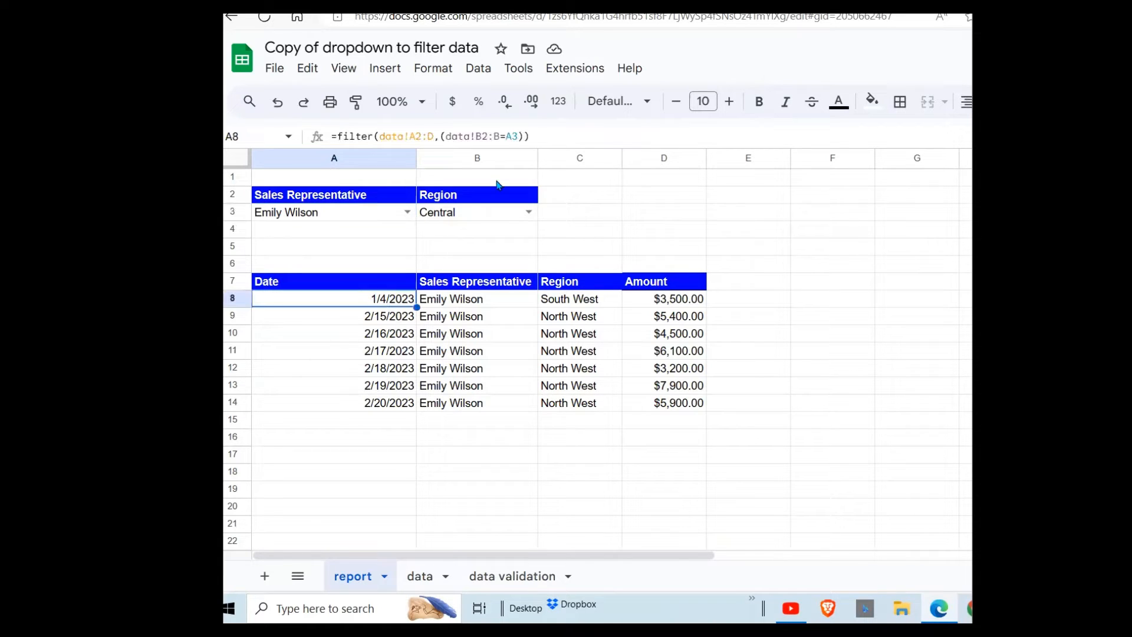
left_click(524, 136)
type("*")
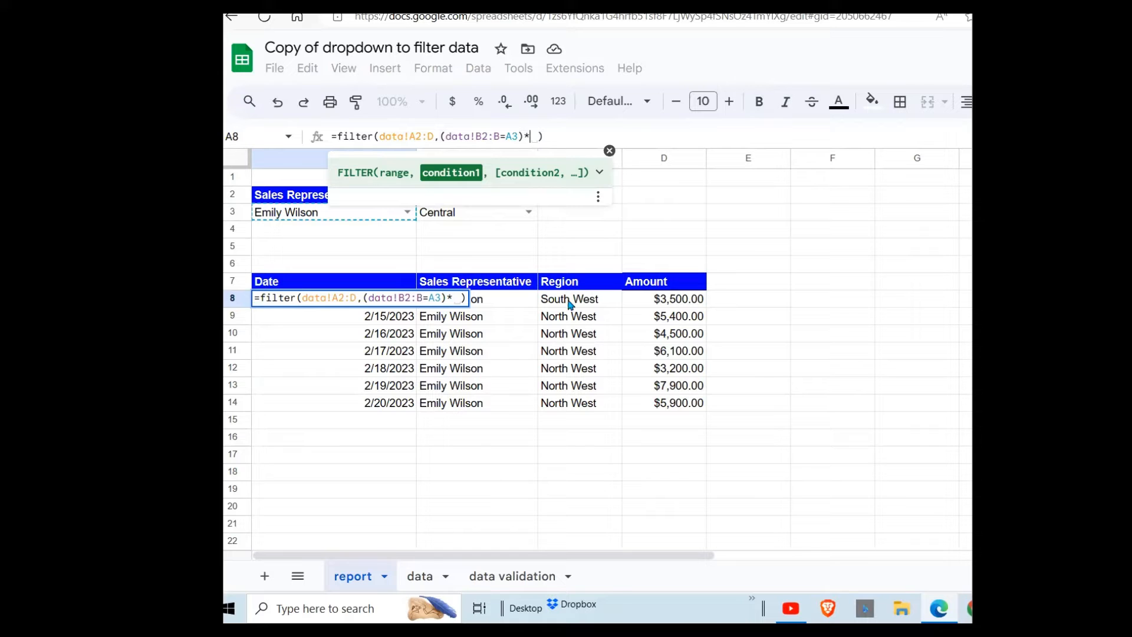
left_click(420, 576)
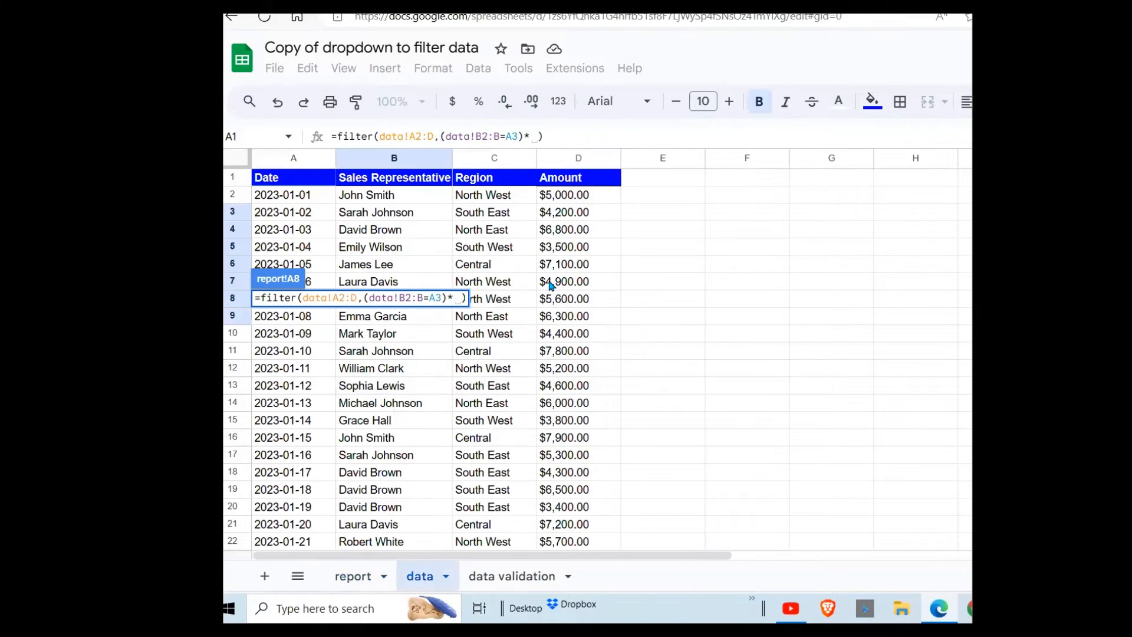
left_click_drag(512, 197, 496, 438)
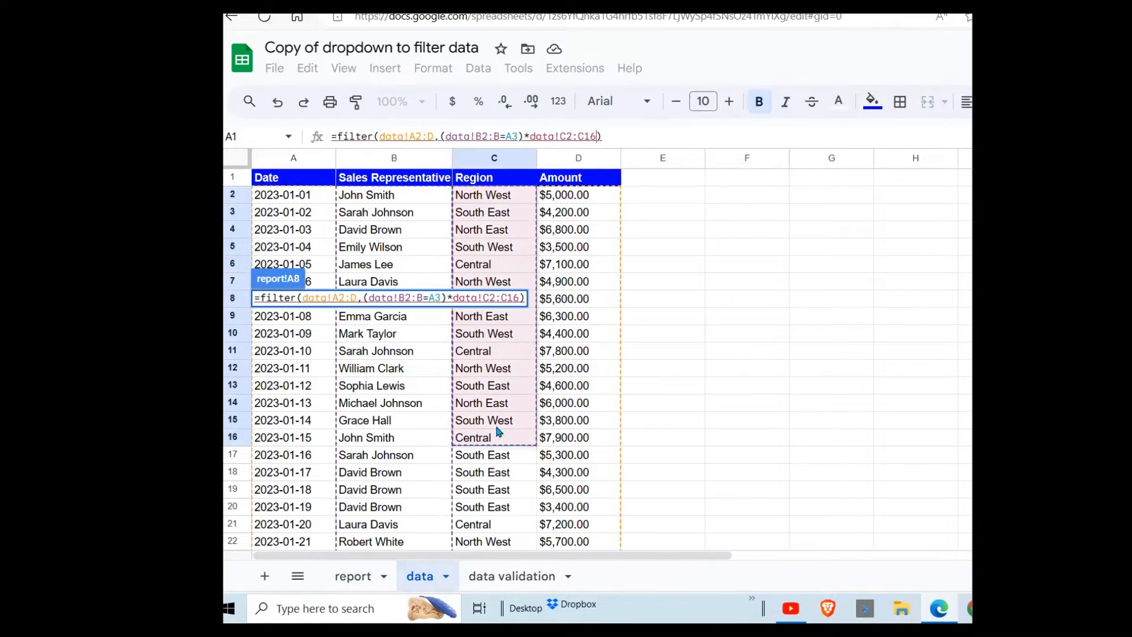
key("BackSpace")
key("BackSpace")
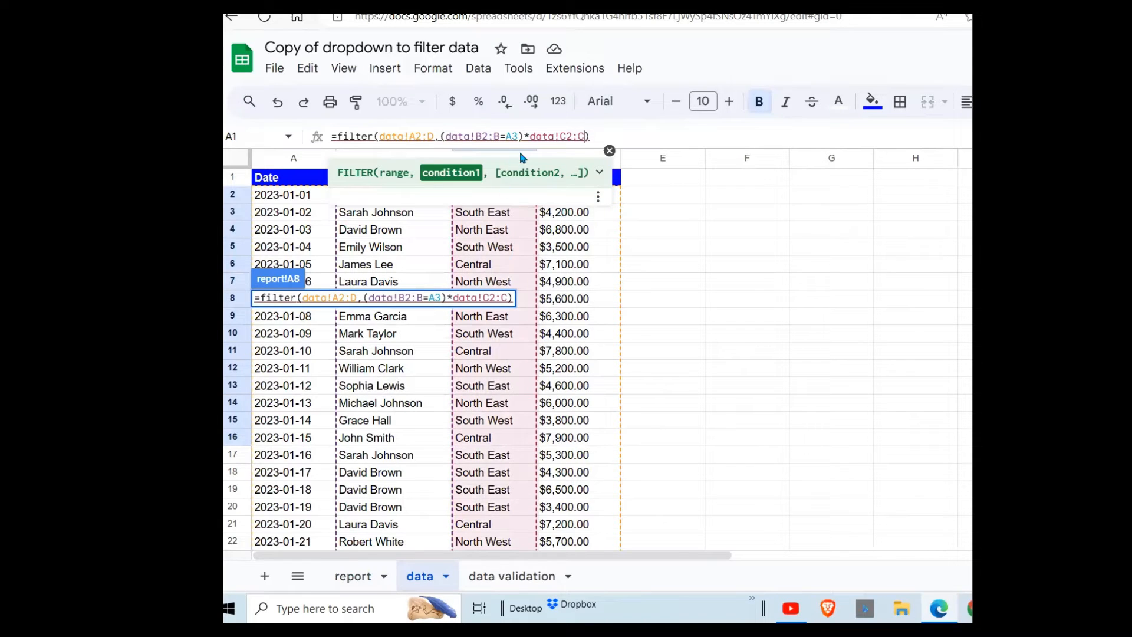
Turn the Region column reference into the condition (data!C2:C=B3), matching the Region dropdown, and enter the formula.
left_click(534, 135)
type("(")
left_click(589, 135)
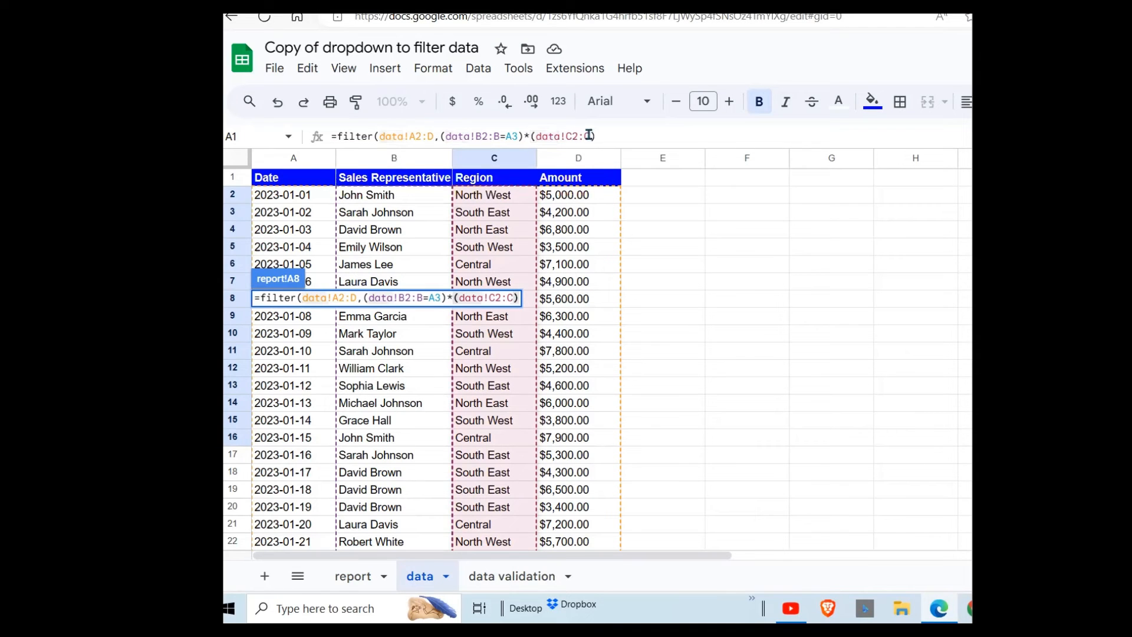
type("=")
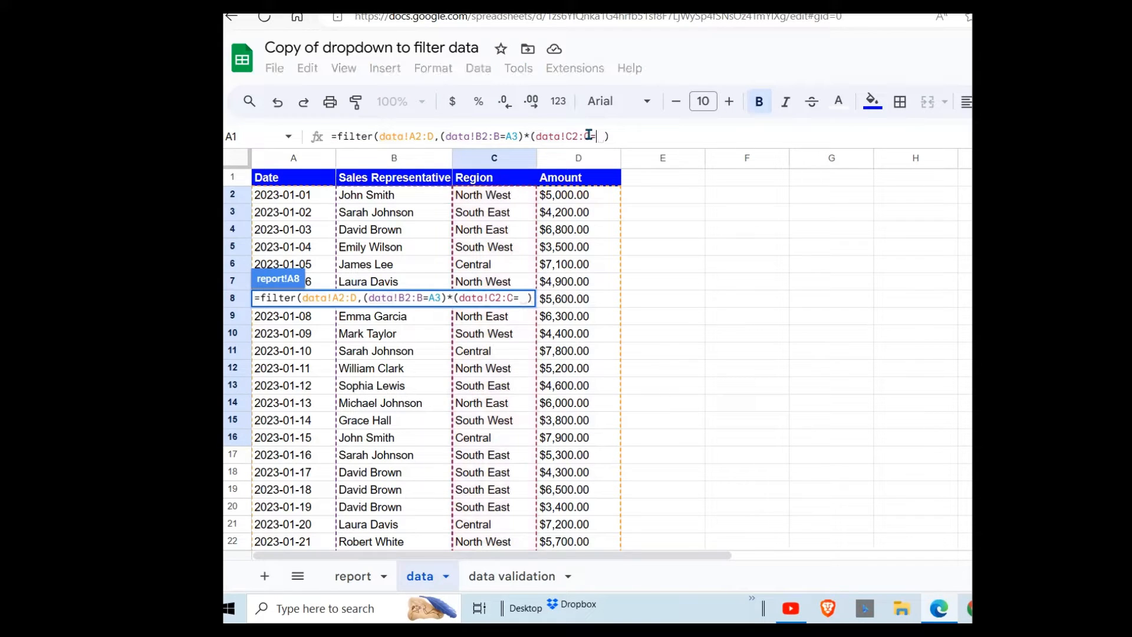
left_click(354, 576)
left_click(492, 214)
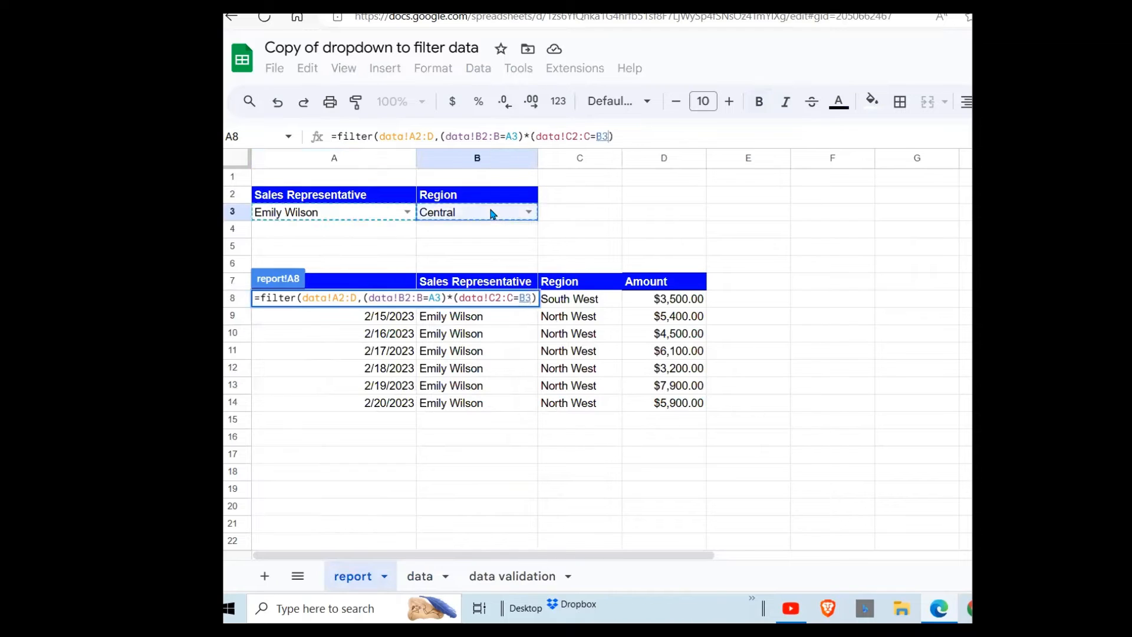
type(")")
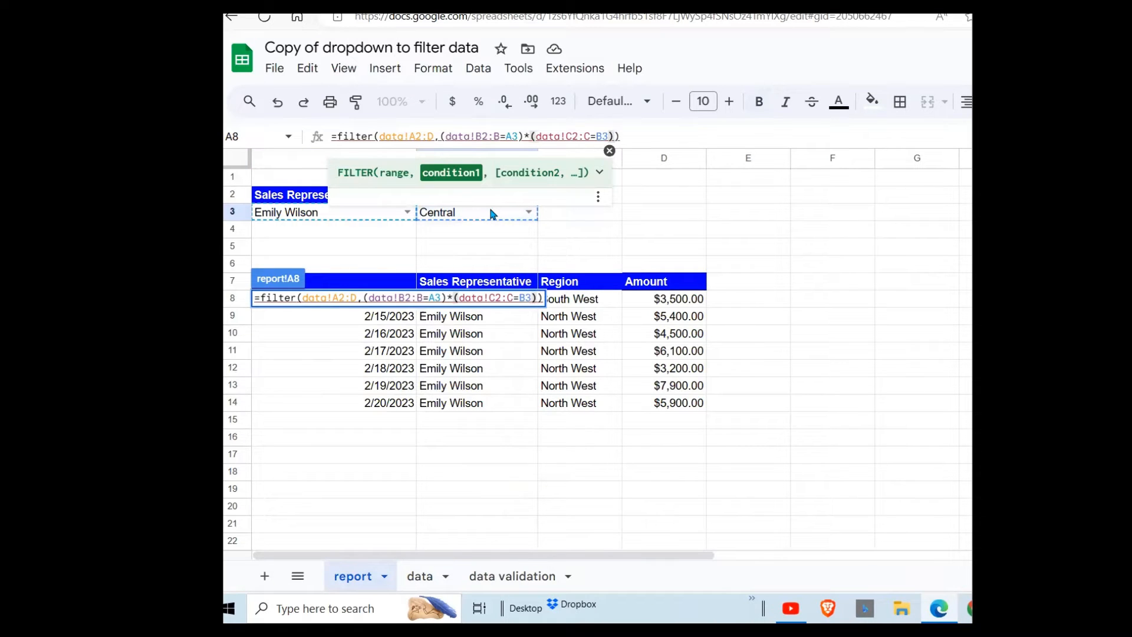
key("Return")
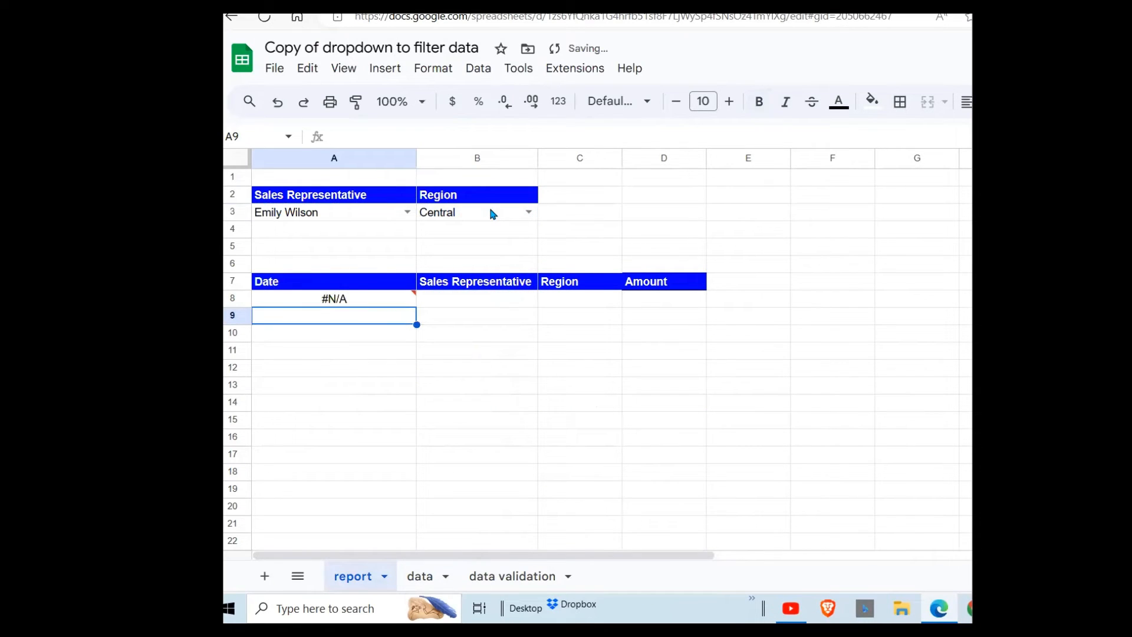
Check both dropdown selections on the report sheet and set the Region dropdown in B3 to South East.
left_click(350, 287)
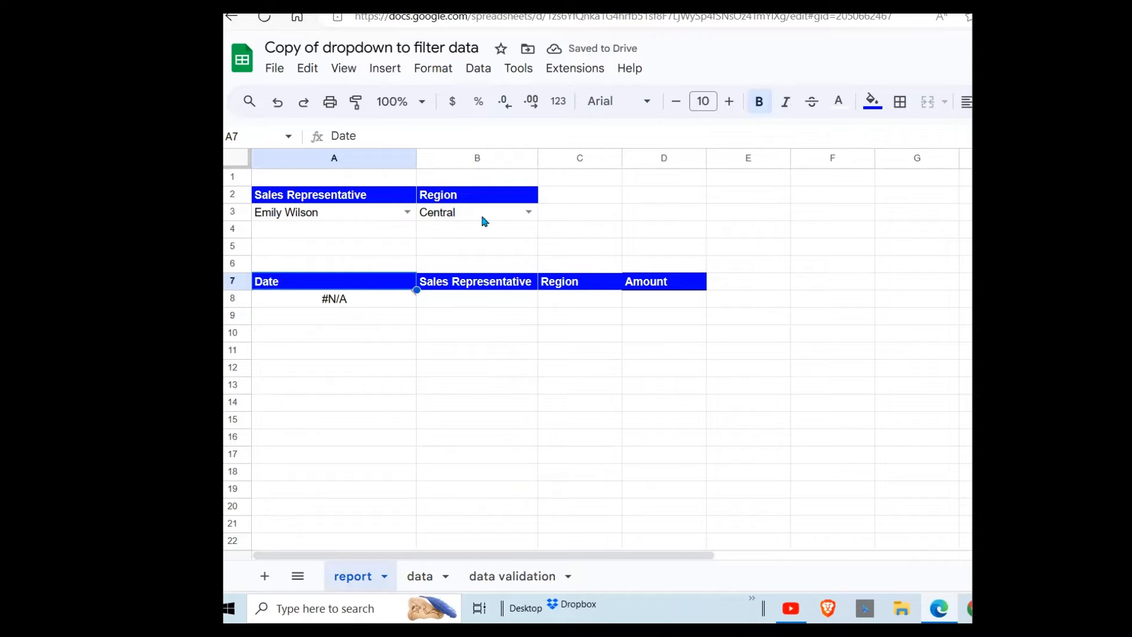
left_click(335, 214)
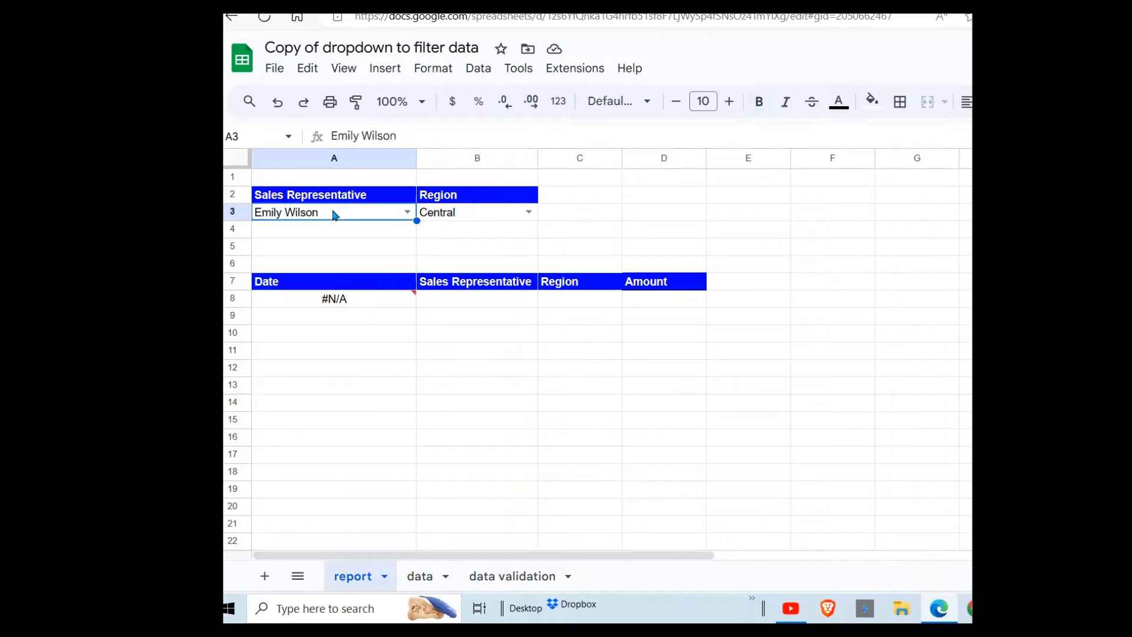
left_click(498, 224)
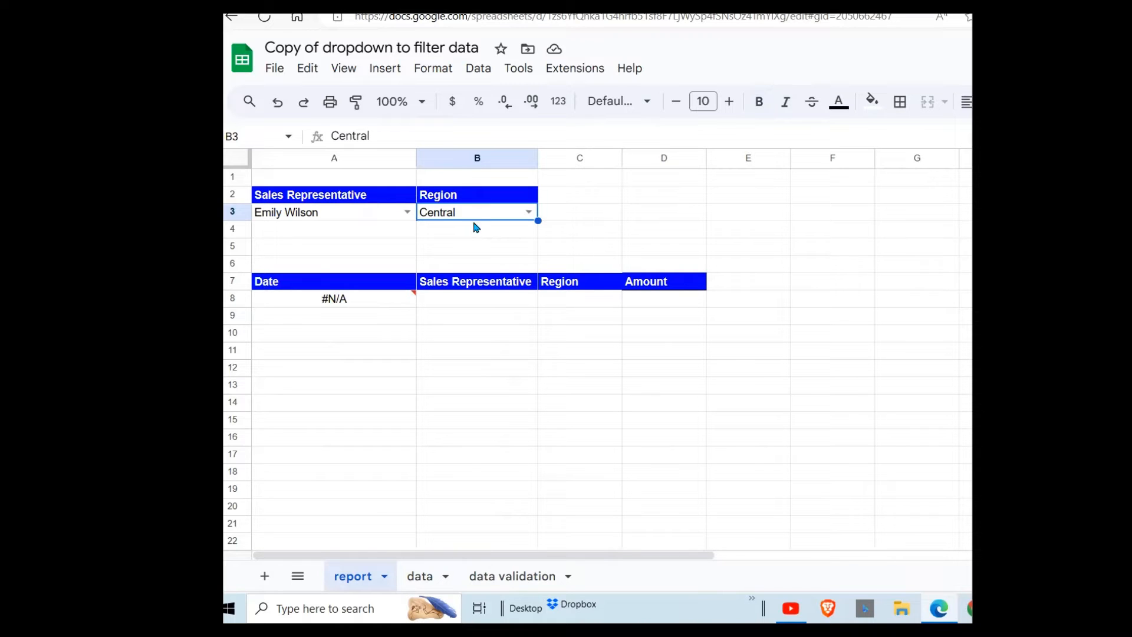
left_click(529, 212)
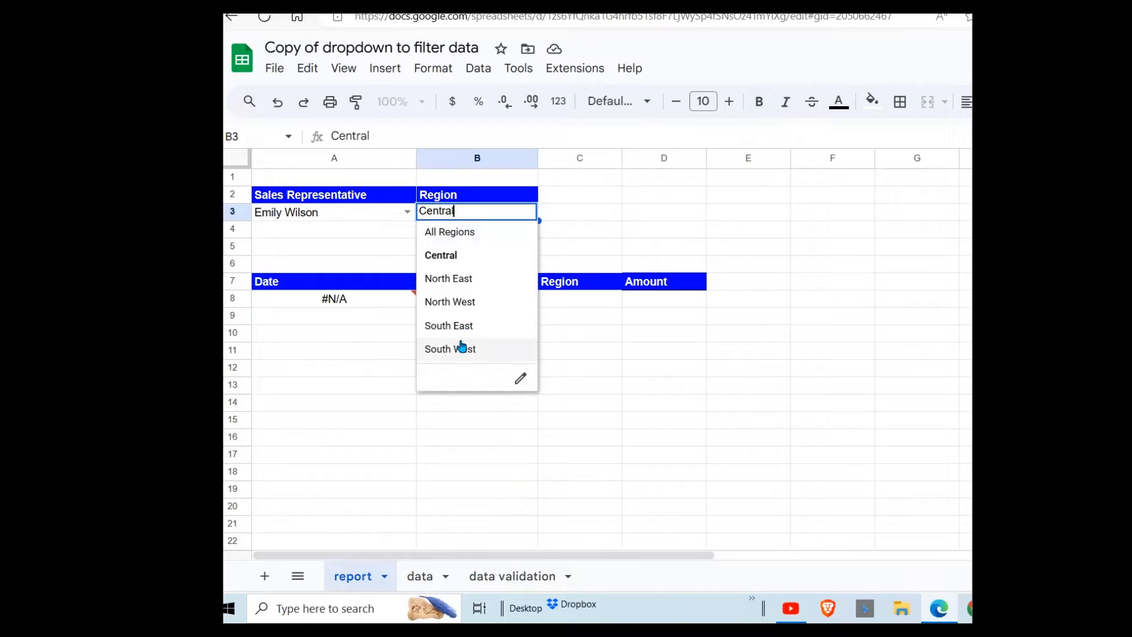
left_click(468, 325)
double_click(525, 210)
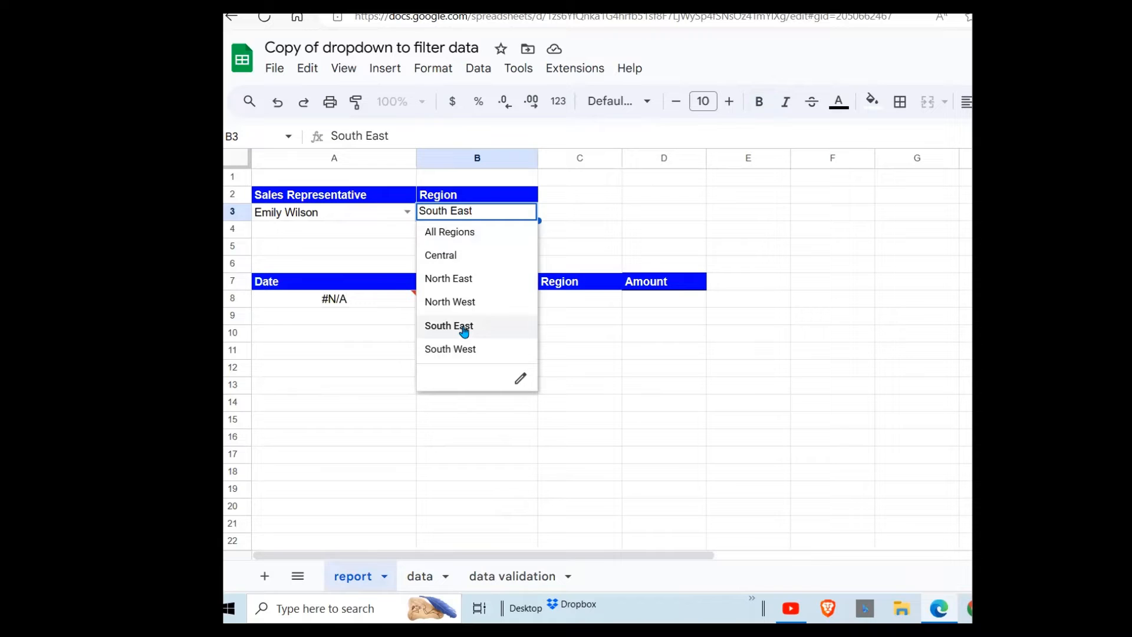
left_click(464, 328)
Set the Sales Representative dropdown in A3 to the first individual representative and check the filtered rows.
left_click(409, 210)
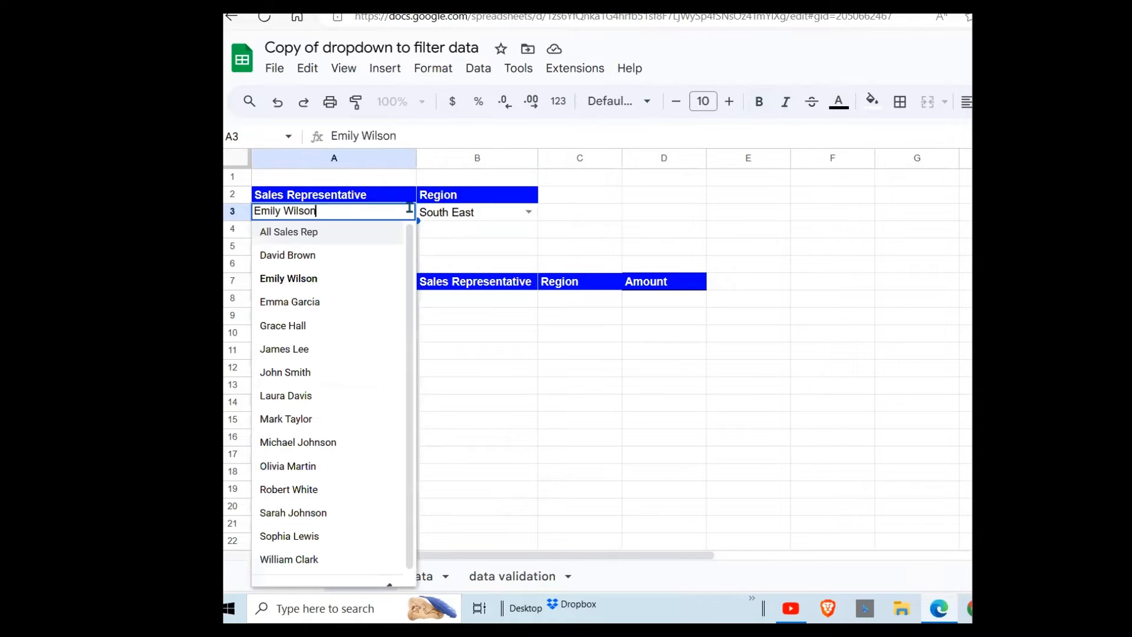
left_click(290, 257)
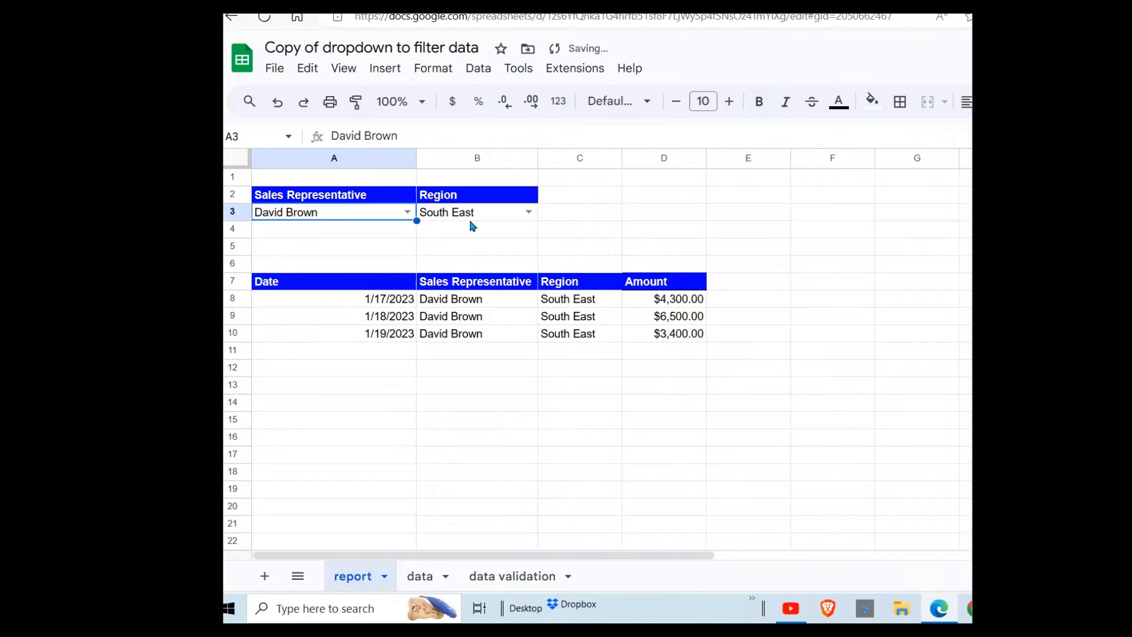
left_click_drag(392, 317, 670, 336)
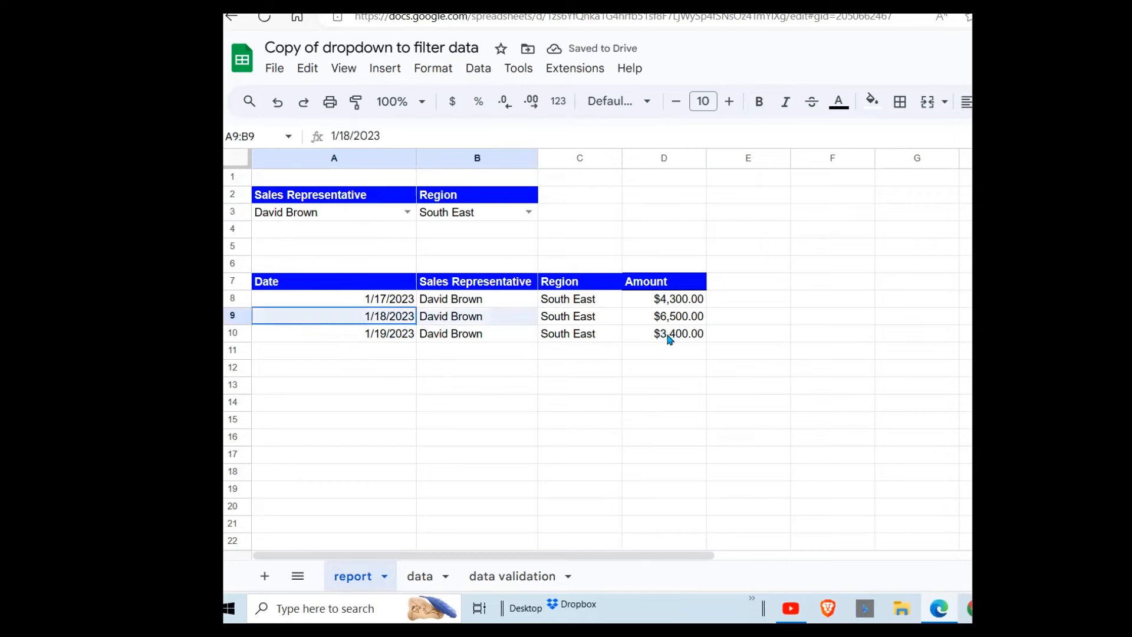
Compare the Sales Representative and Region selections in row 3 with the matching columns of the filtered rows.
left_click(348, 218)
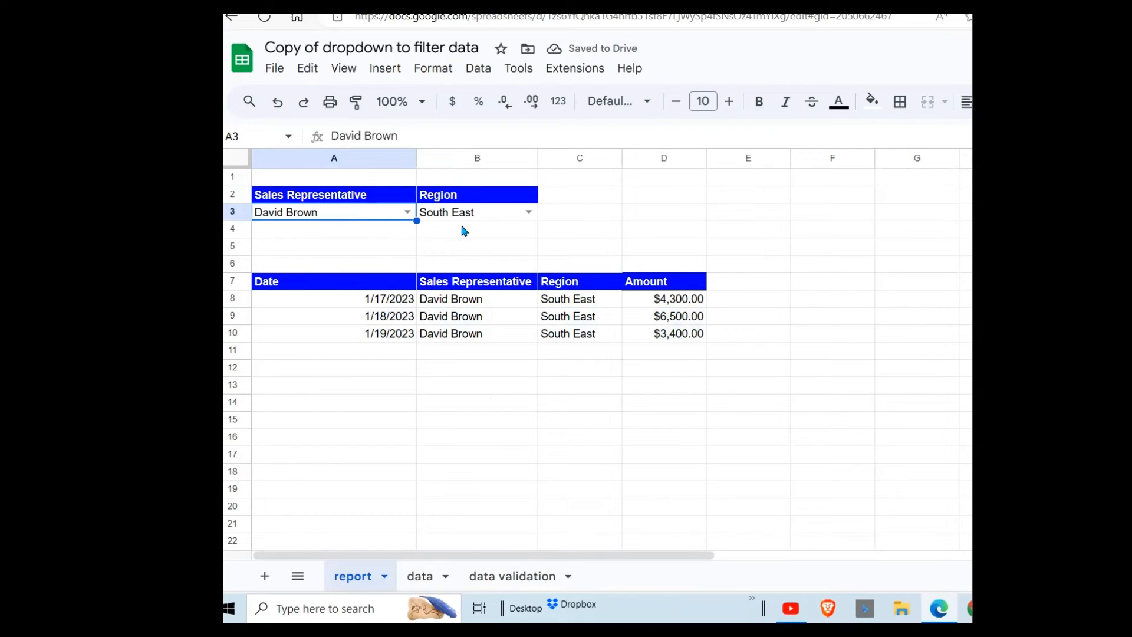
left_click(490, 212)
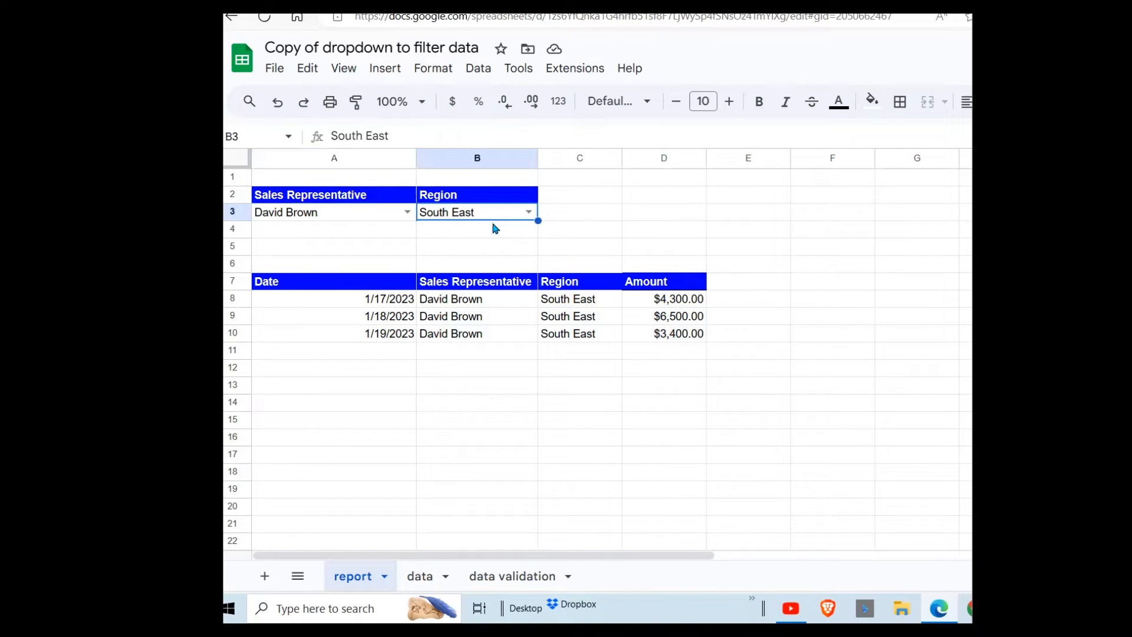
left_click_drag(583, 299, 579, 351)
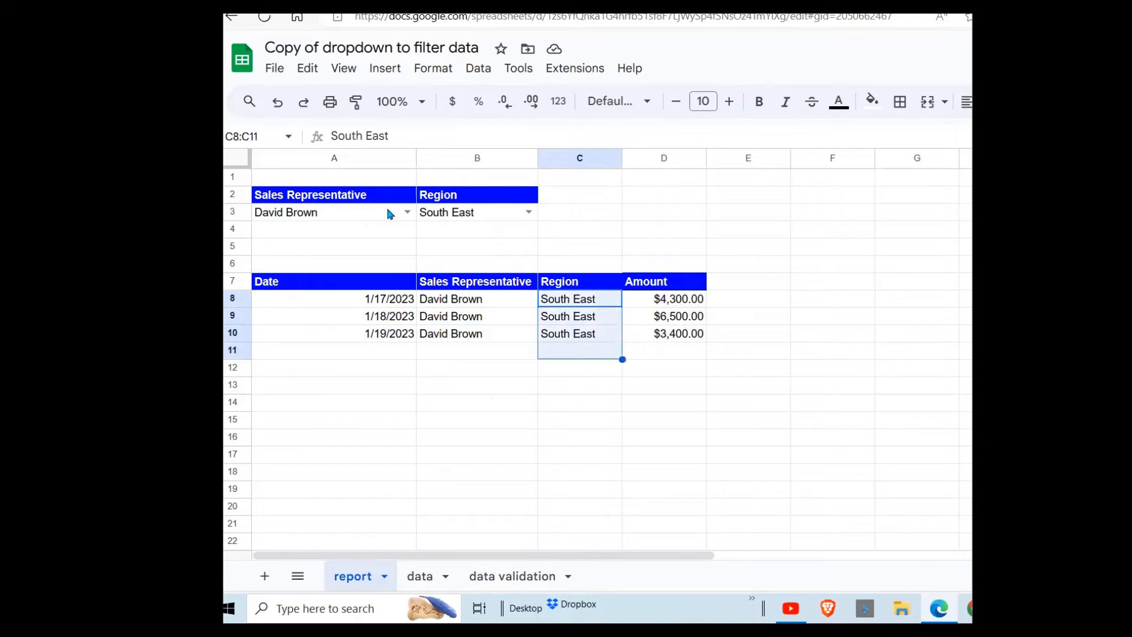
left_click(328, 207)
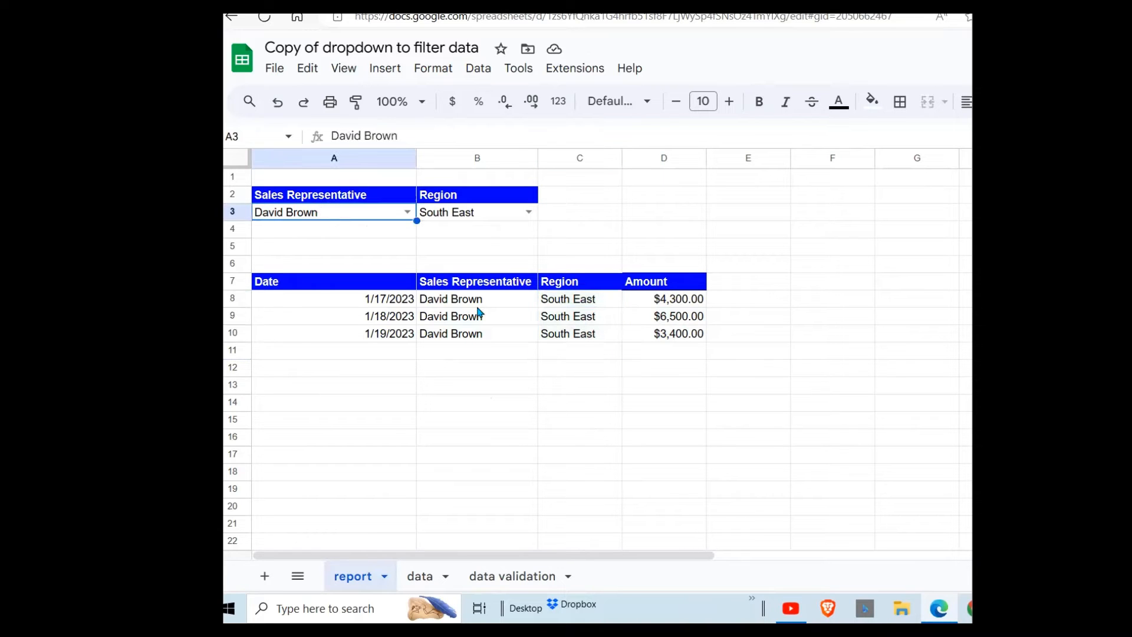
left_click_drag(486, 305, 480, 338)
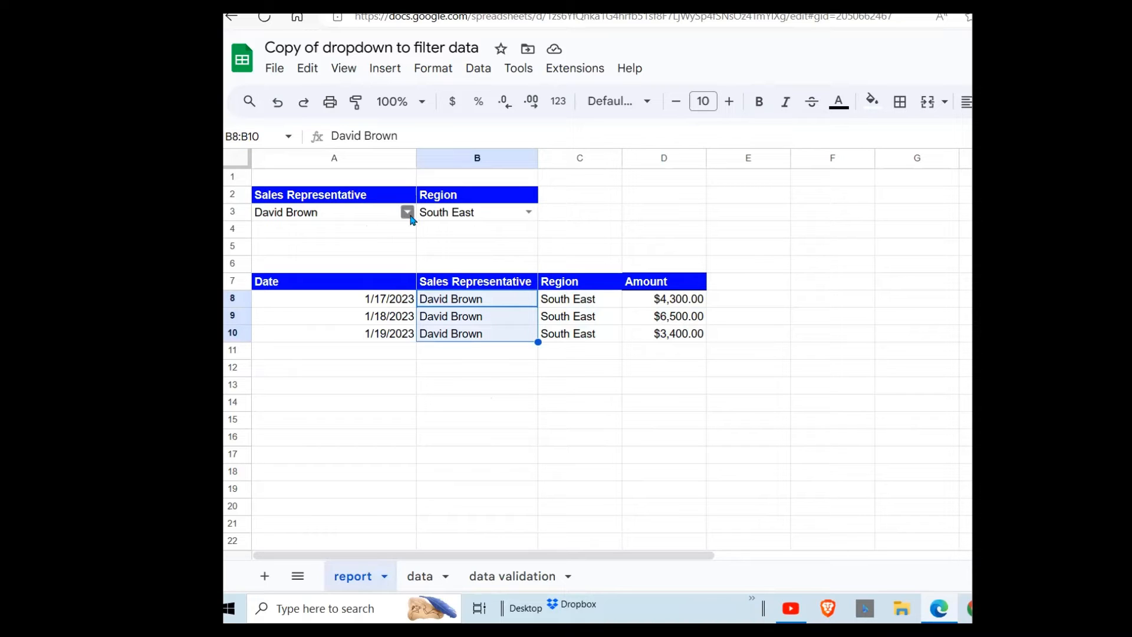
Test the Region dropdown in B3 with North East and Central, checking the filtered rows, and leave it on North West.
left_click(529, 212)
left_click(467, 282)
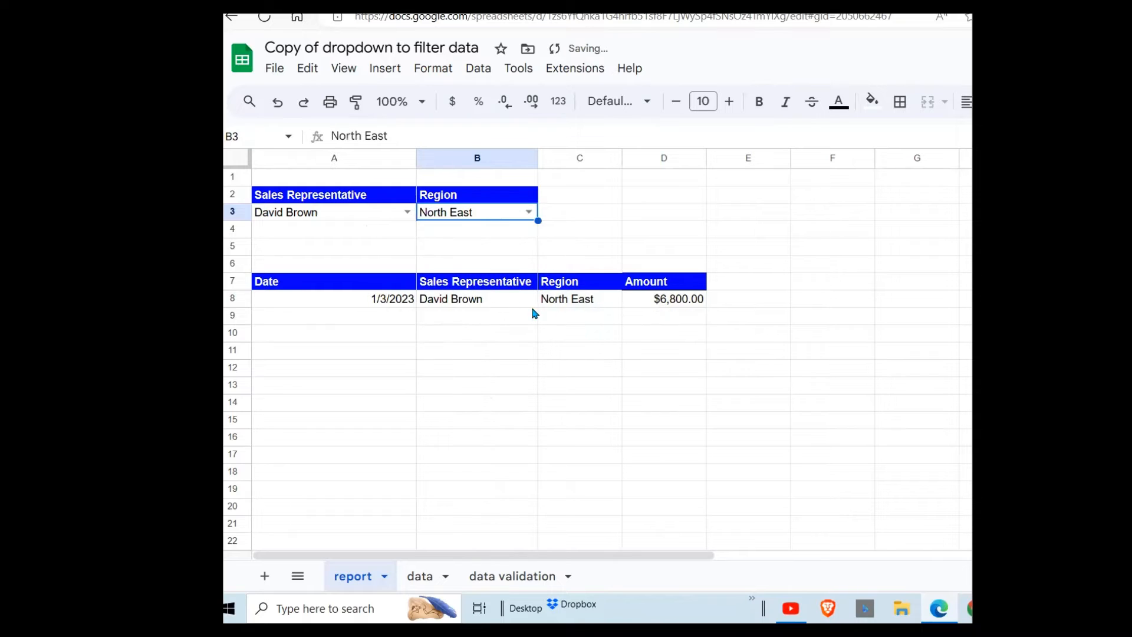
left_click(558, 298)
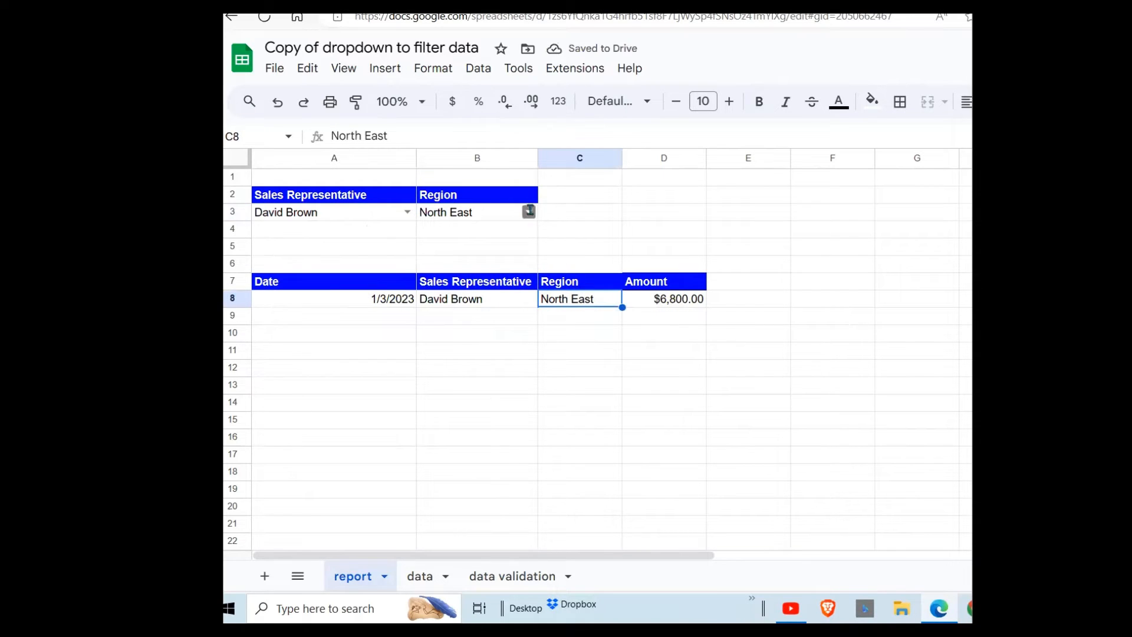
left_click(529, 213)
left_click(468, 256)
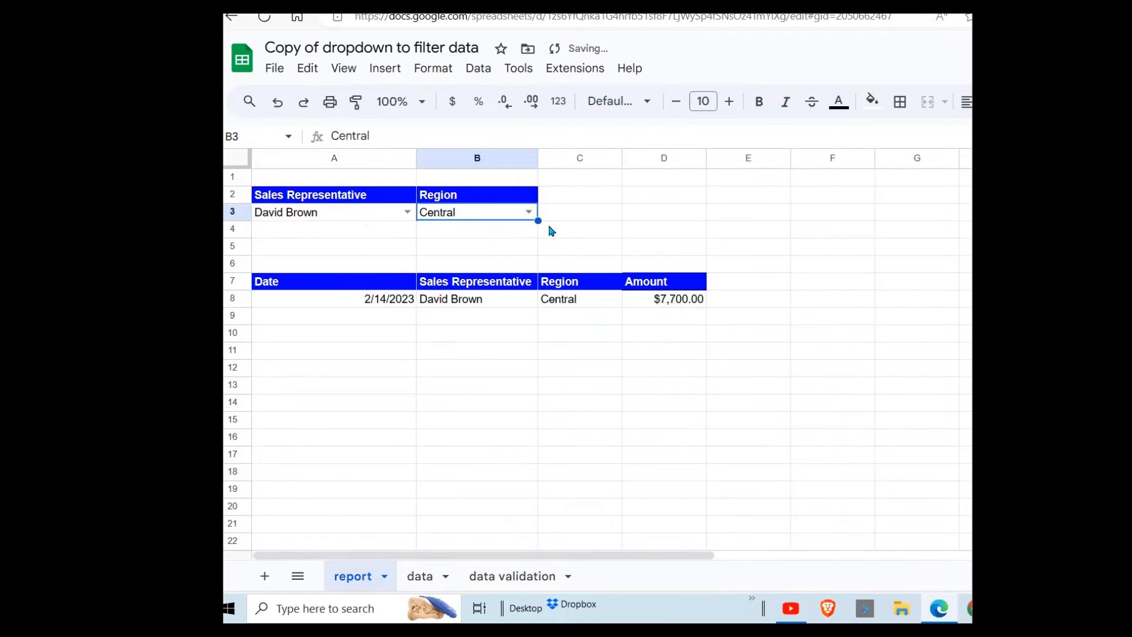
left_click(529, 212)
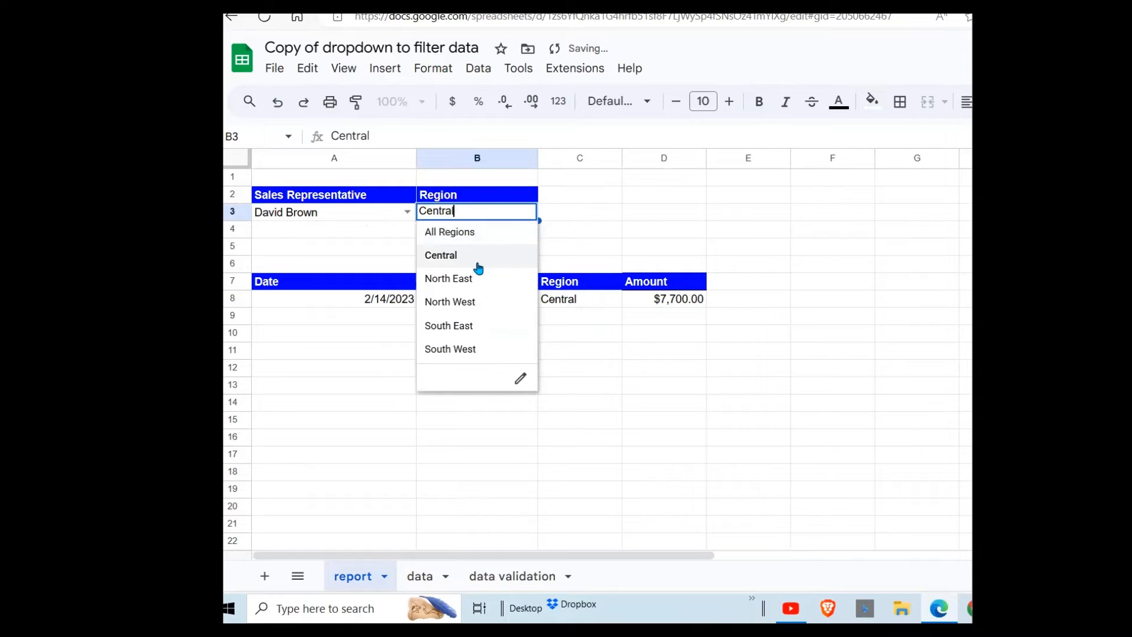
left_click(472, 302)
Examine the sales representative and region conditions inside the FILTER formula in A8.
left_click(366, 299)
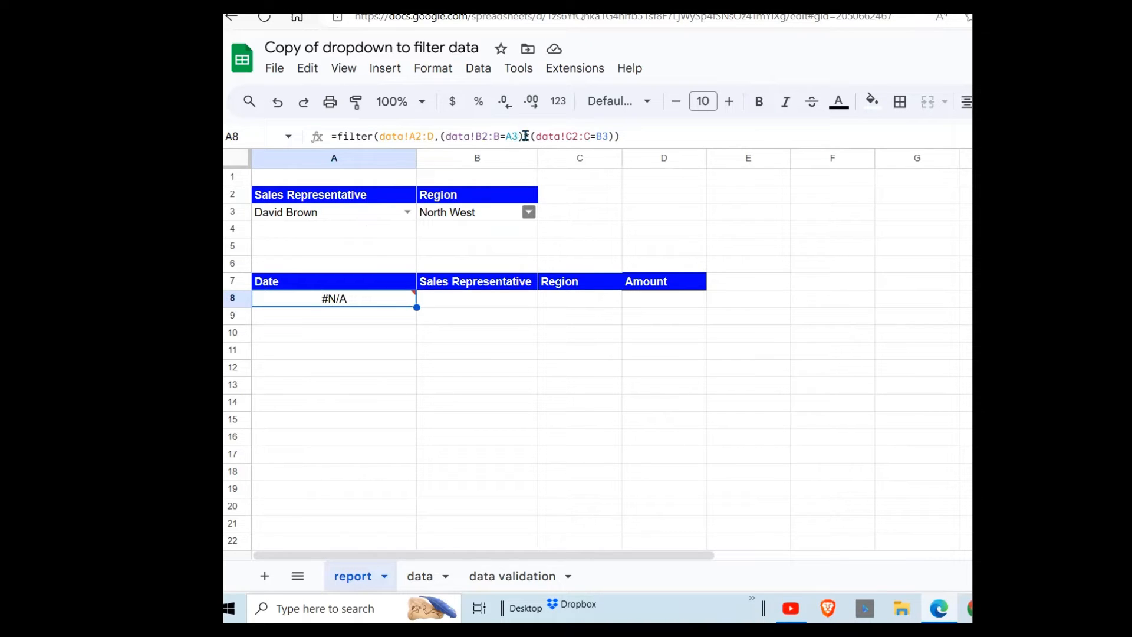
left_click_drag(525, 136, 440, 136)
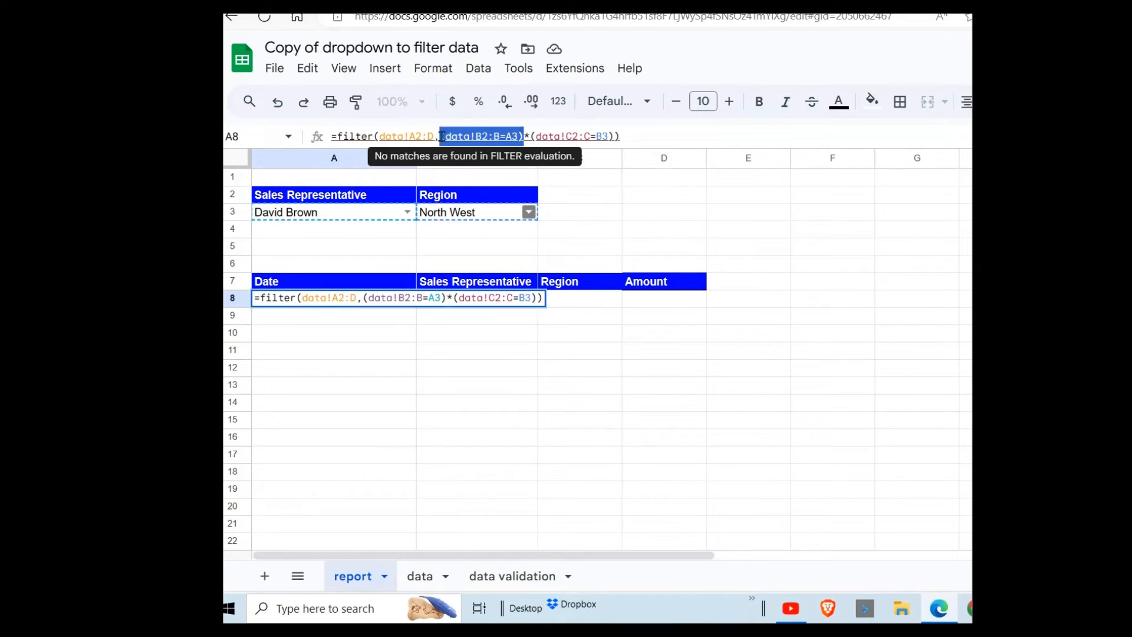
left_click(560, 136)
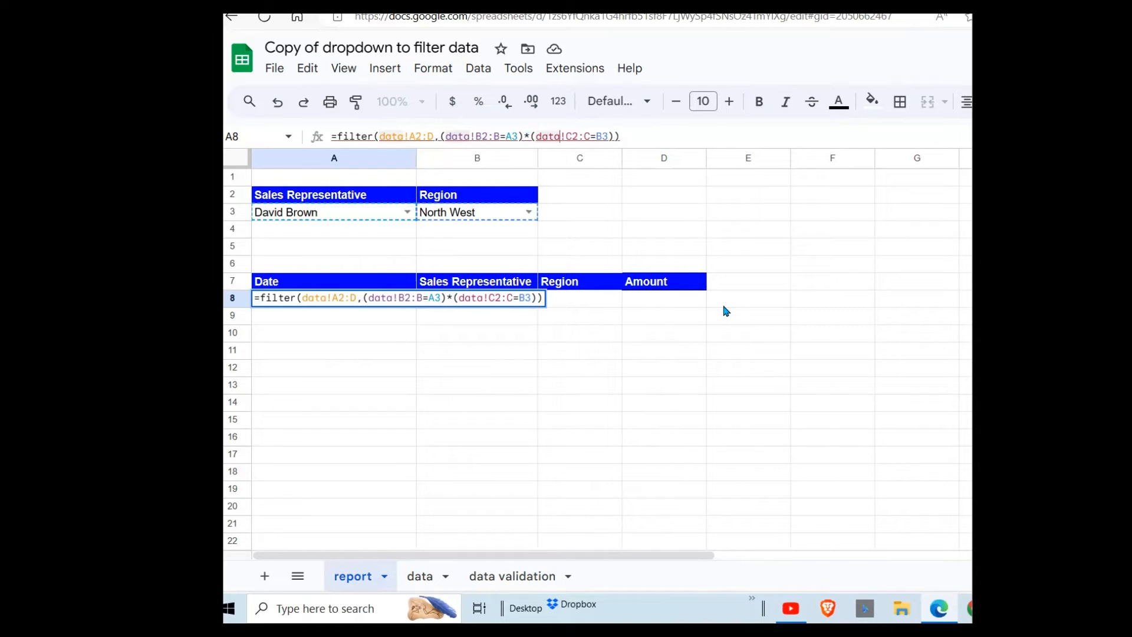
Copy the sales representative condition from the A8 formula and enter it in F9 as =(data!B2:B=A3).
left_click_drag(524, 137, 439, 138)
key("ctrl+c")
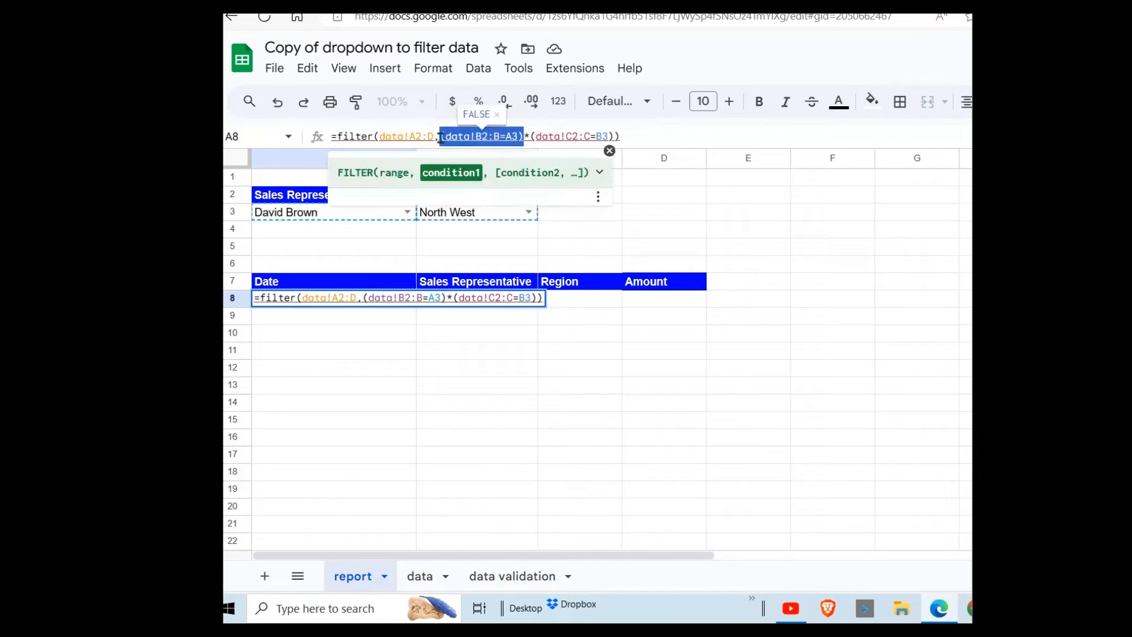
key("Escape")
left_click(814, 317)
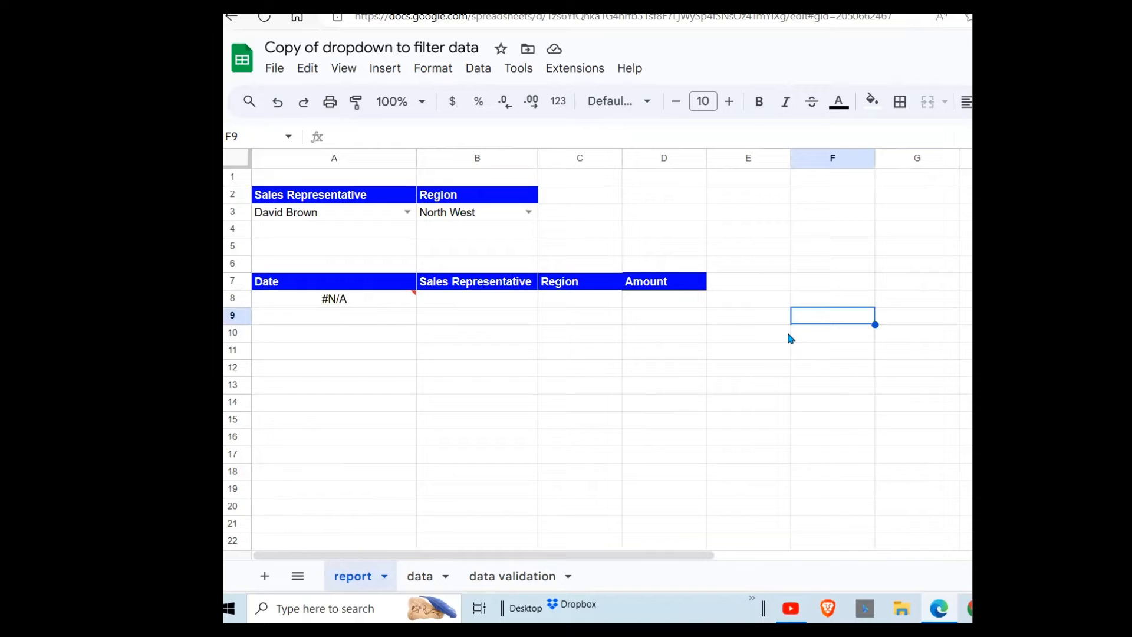
type("=")
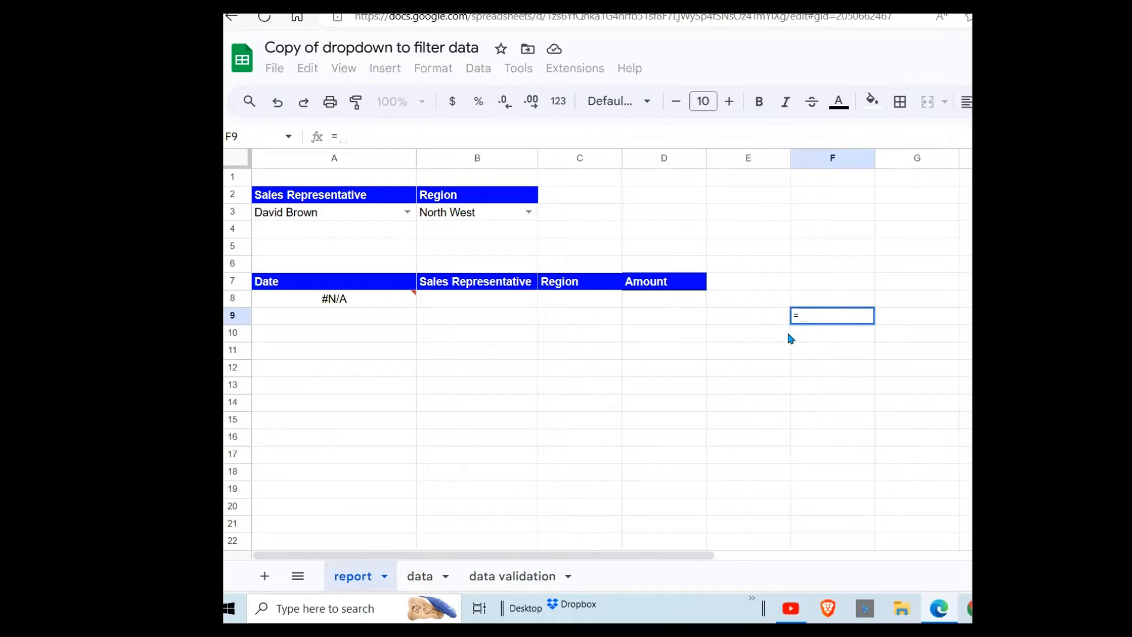
key("ctrl+v")
key("Return")
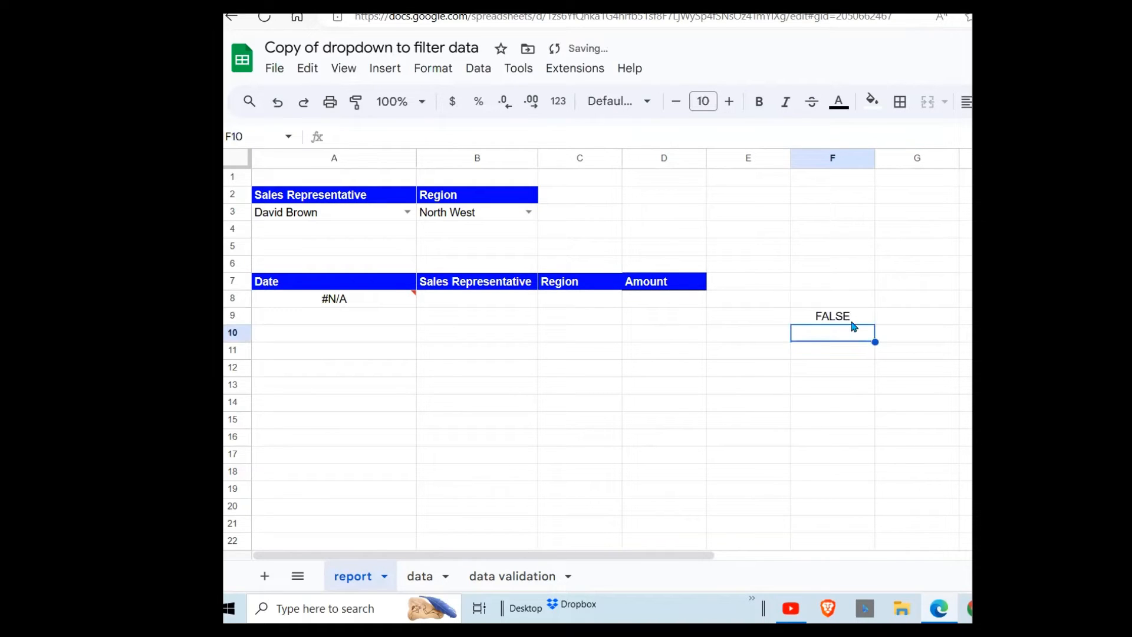
Move the sales representative test formula from F9 to E9.
left_click(839, 322)
left_click_drag(826, 313, 753, 307)
left_click(837, 314)
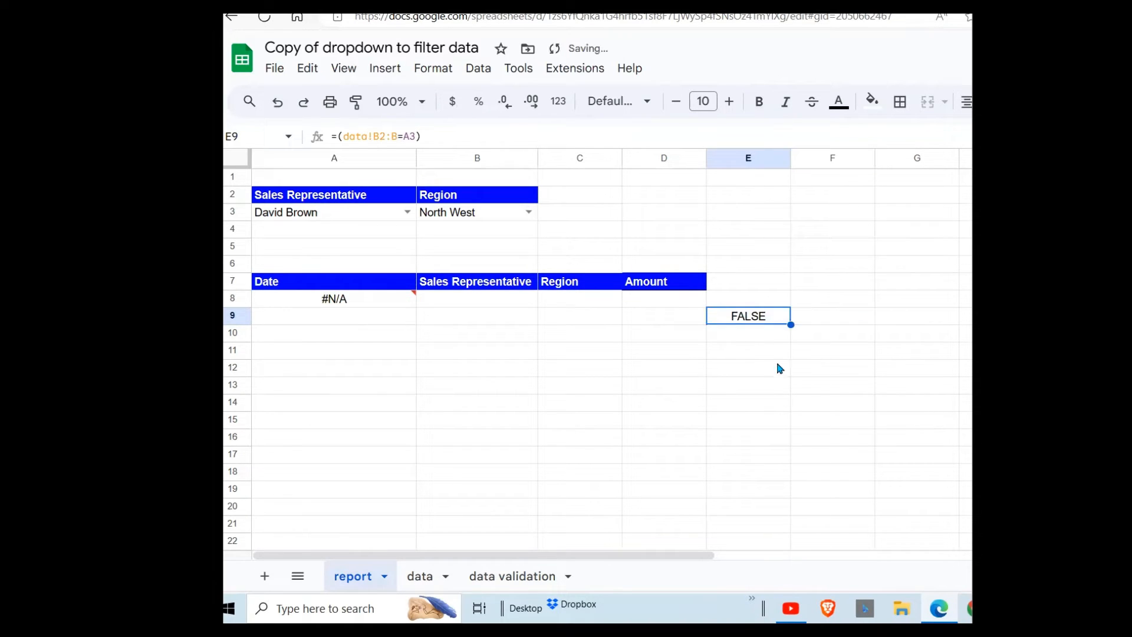
Copy the region condition from the A8 formula and enter it in F9 as =(data!C2:C=B3).
left_click(329, 300)
left_click_drag(613, 138, 530, 139)
key("ctrl+c")
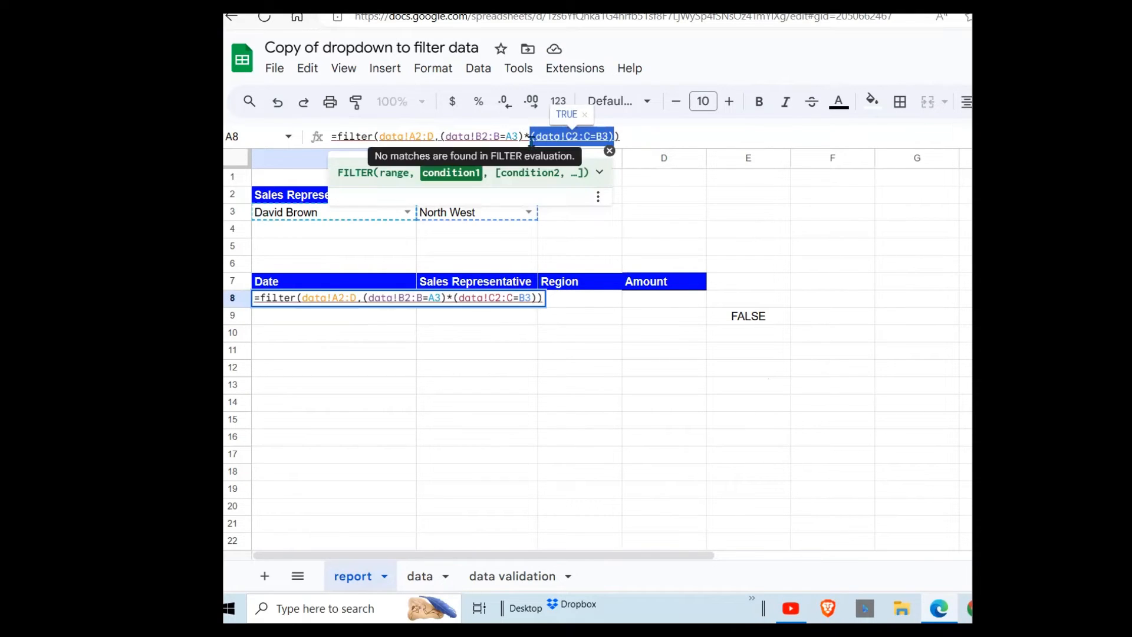
key("Escape")
left_click(831, 302)
left_click(826, 319)
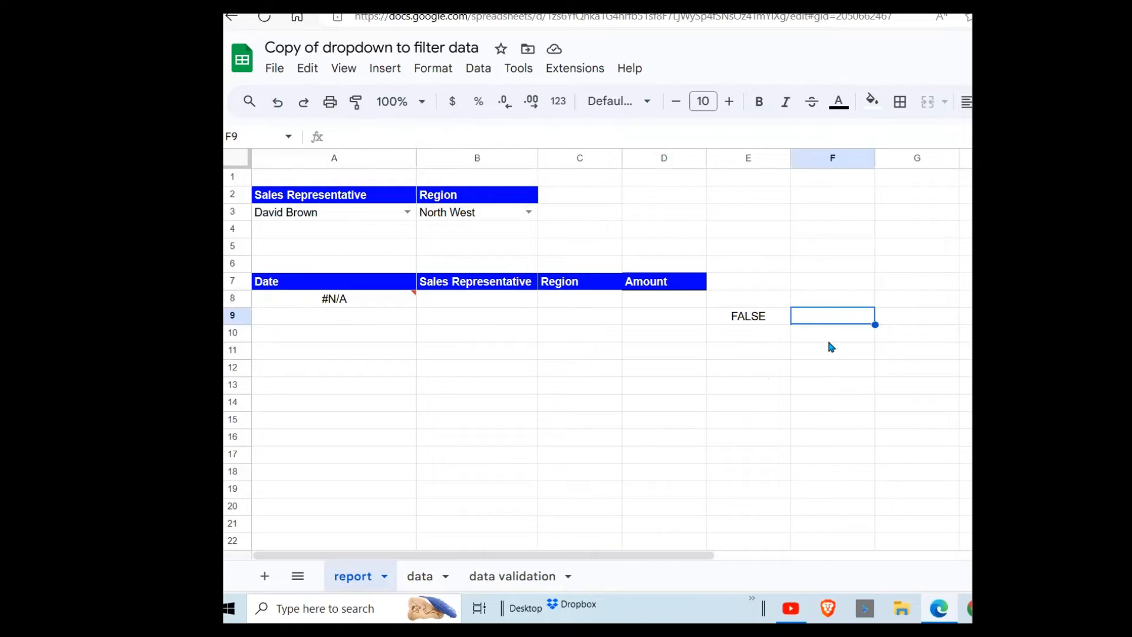
type("=")
key("ctrl+v")
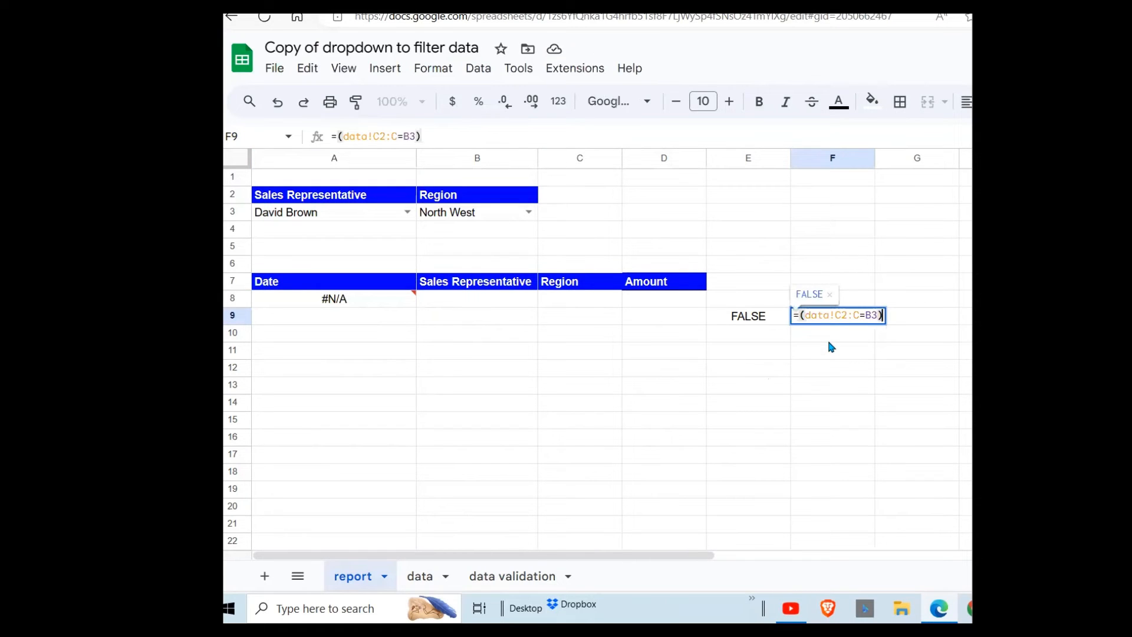
key("Return")
Compare the test conditions in E9 and F9 with the FILTER result in A8 and the two dropdown selections.
left_click(847, 323)
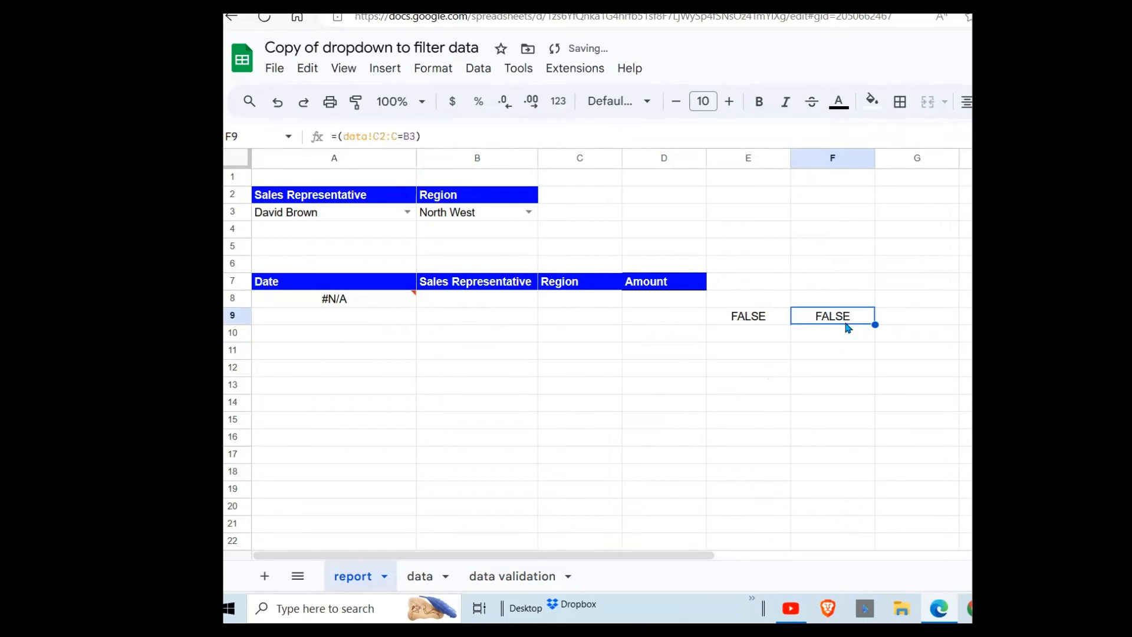
left_click(748, 322)
left_click(354, 295)
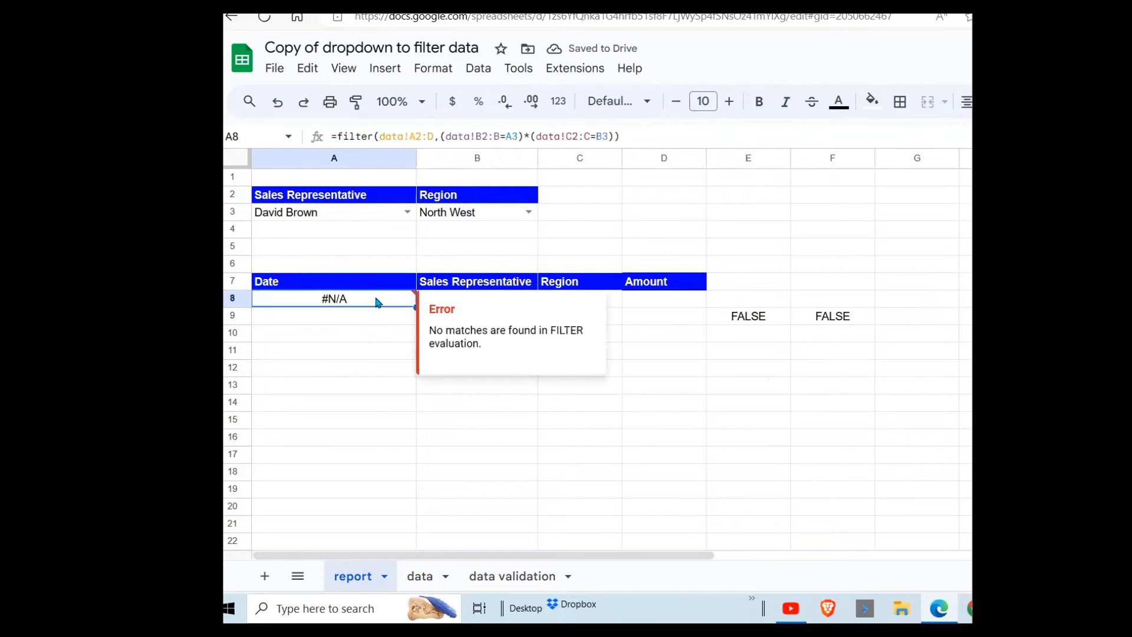
left_click(323, 214)
left_click(462, 214)
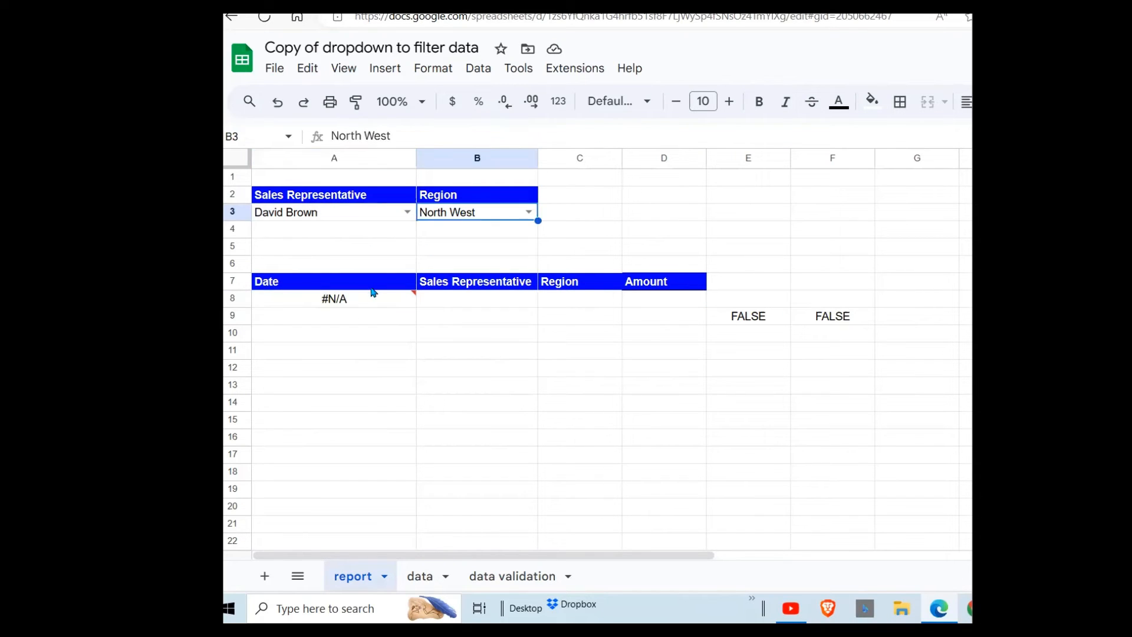
left_click(372, 297)
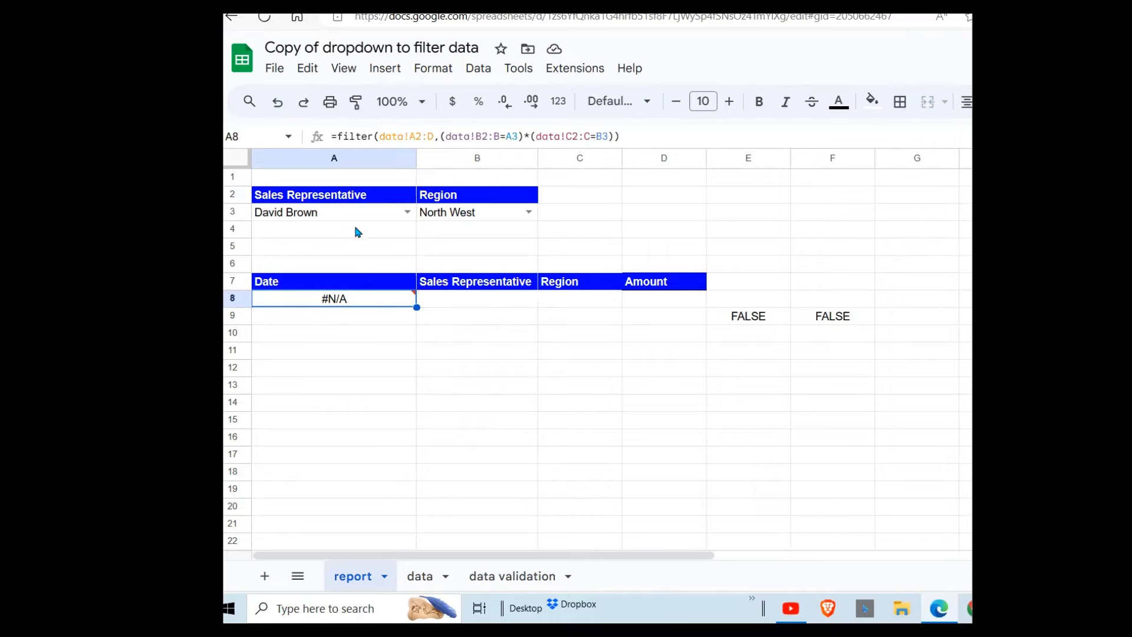
left_click(755, 323)
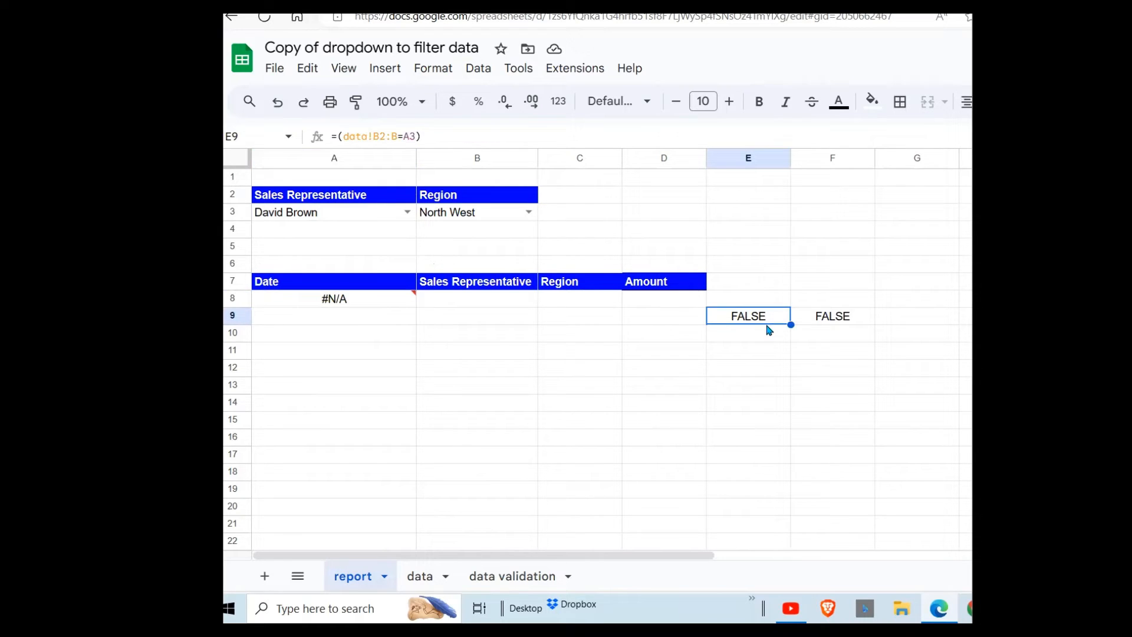
left_click(828, 322)
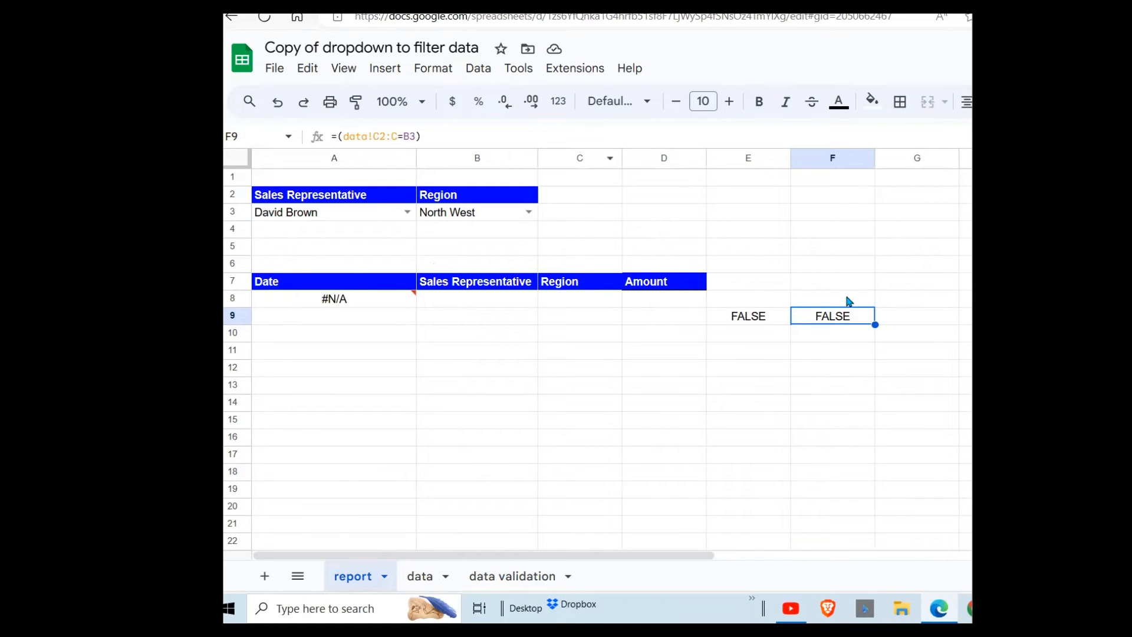
Multiply the two test conditions in G9 with the formula =E9*F9 and check the result.
left_click(917, 326)
type("=")
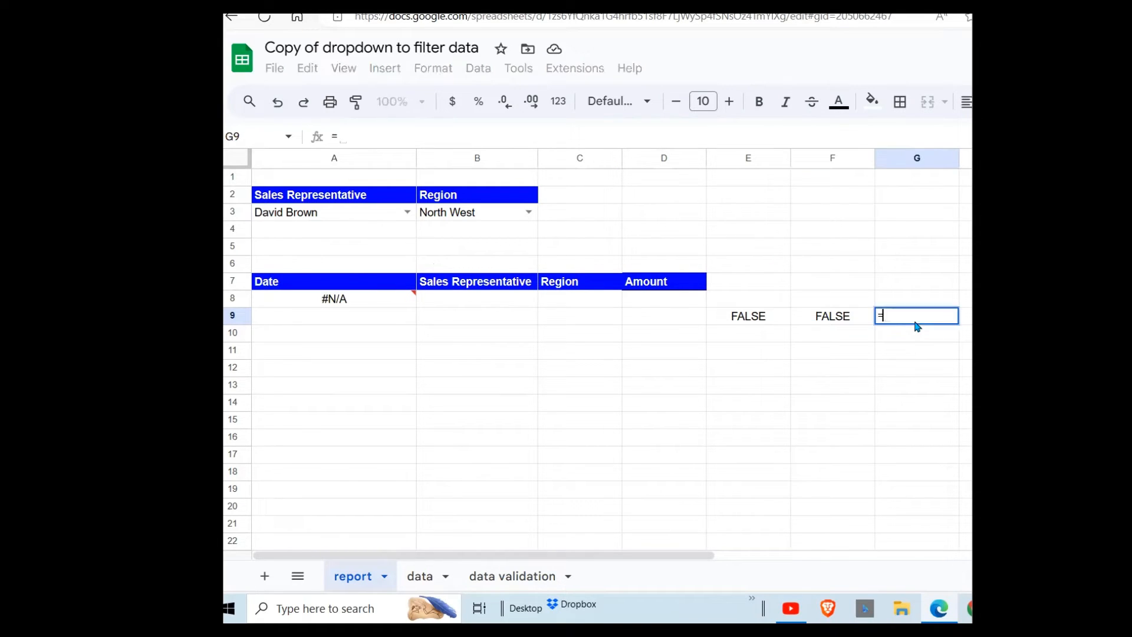
left_click(758, 326)
type("+")
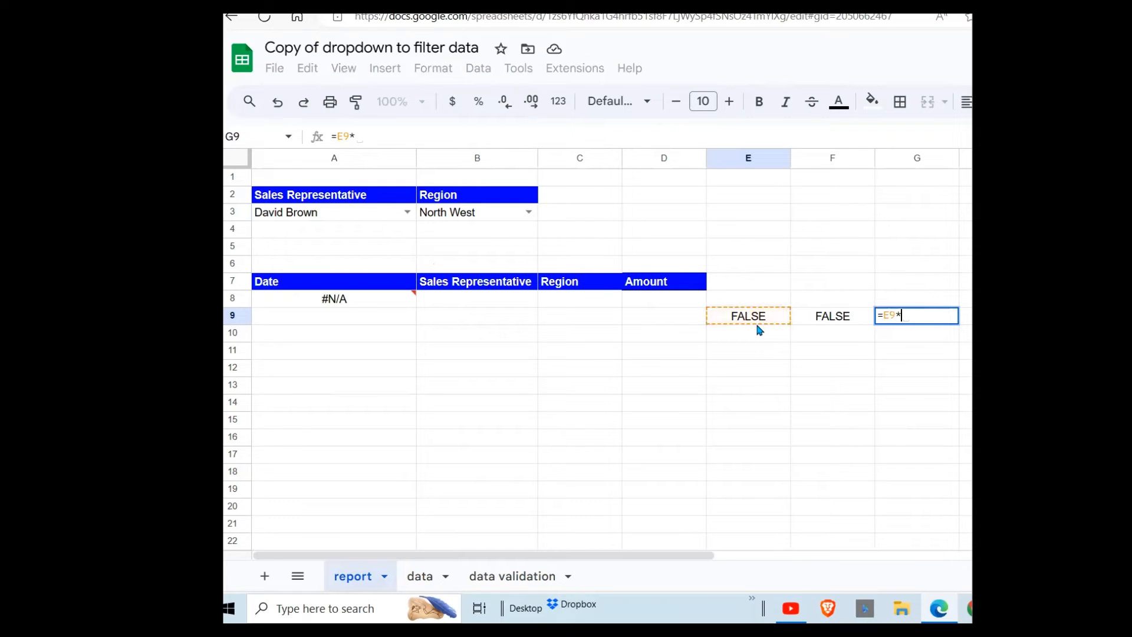
left_click(821, 325)
key("Return")
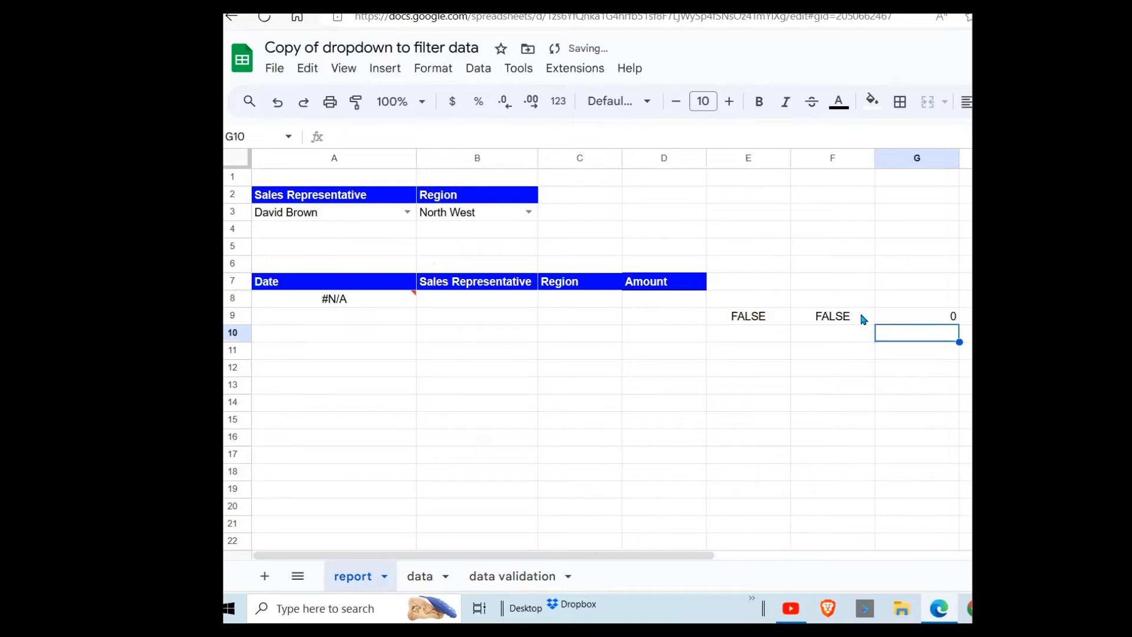
left_click(911, 319)
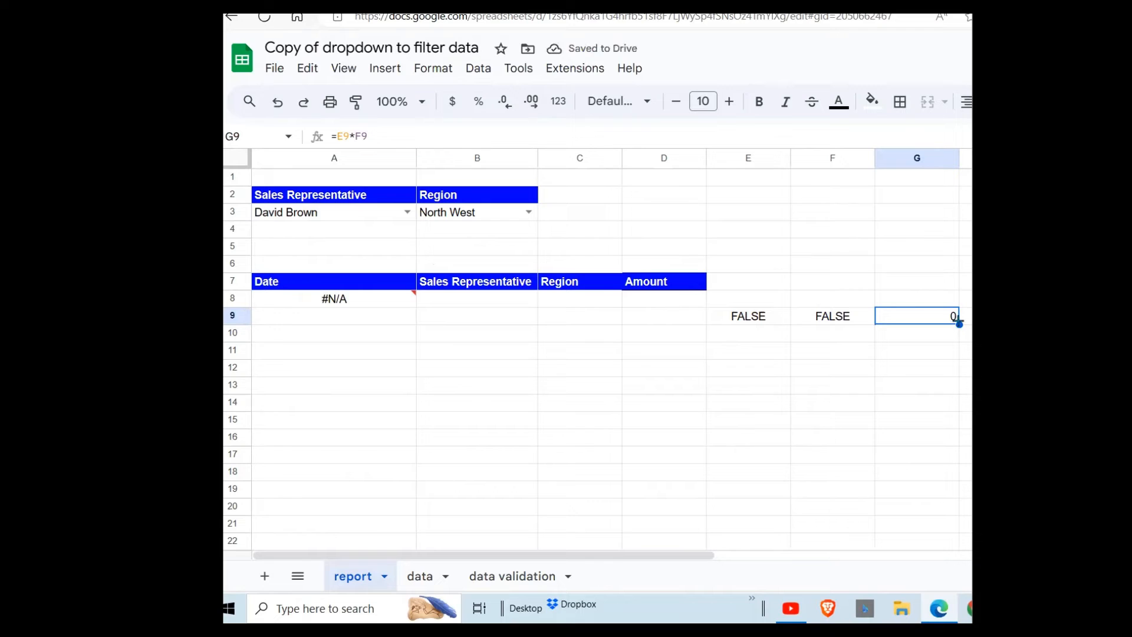
Enter TRUE in both E10 and F10 as a second pair of test conditions.
left_click(744, 316)
left_click(773, 333)
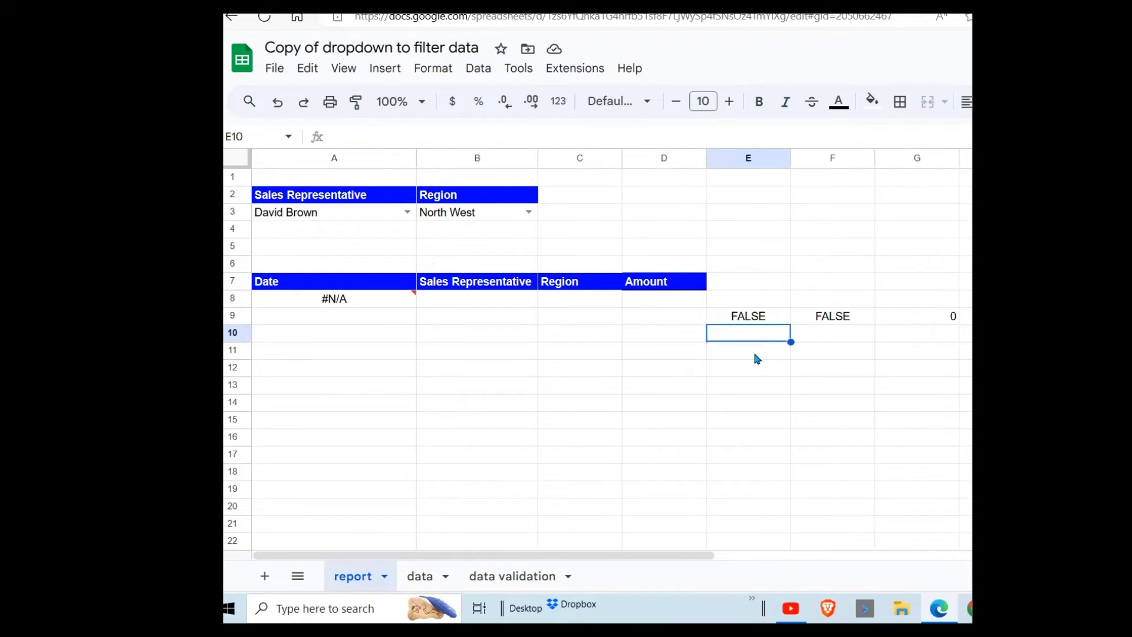
type("true")
left_click(823, 339)
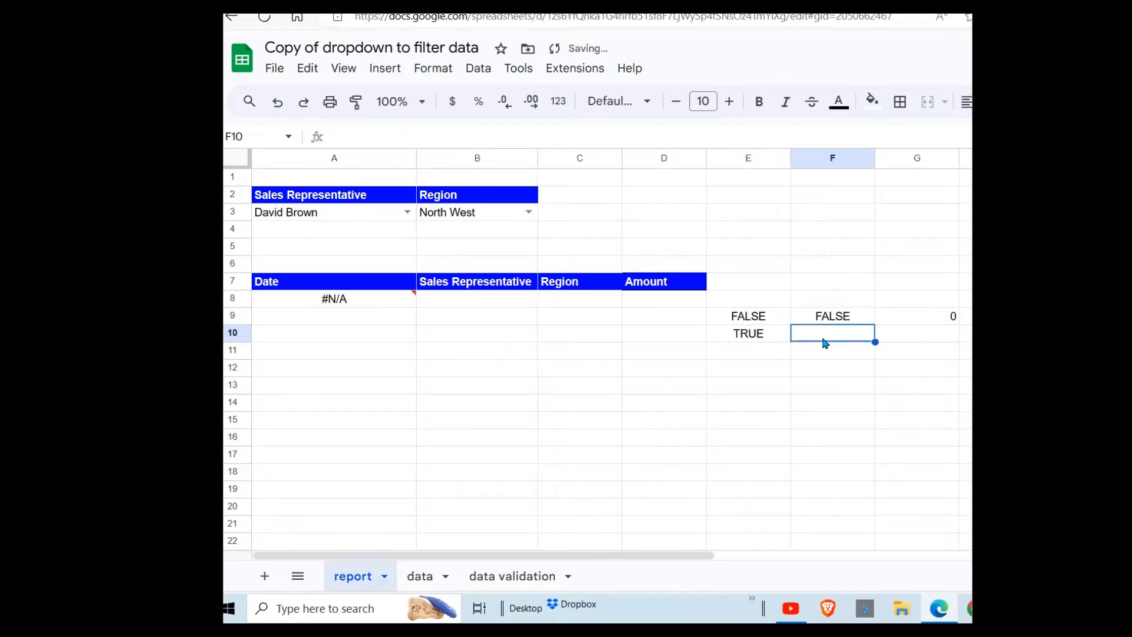
type("true")
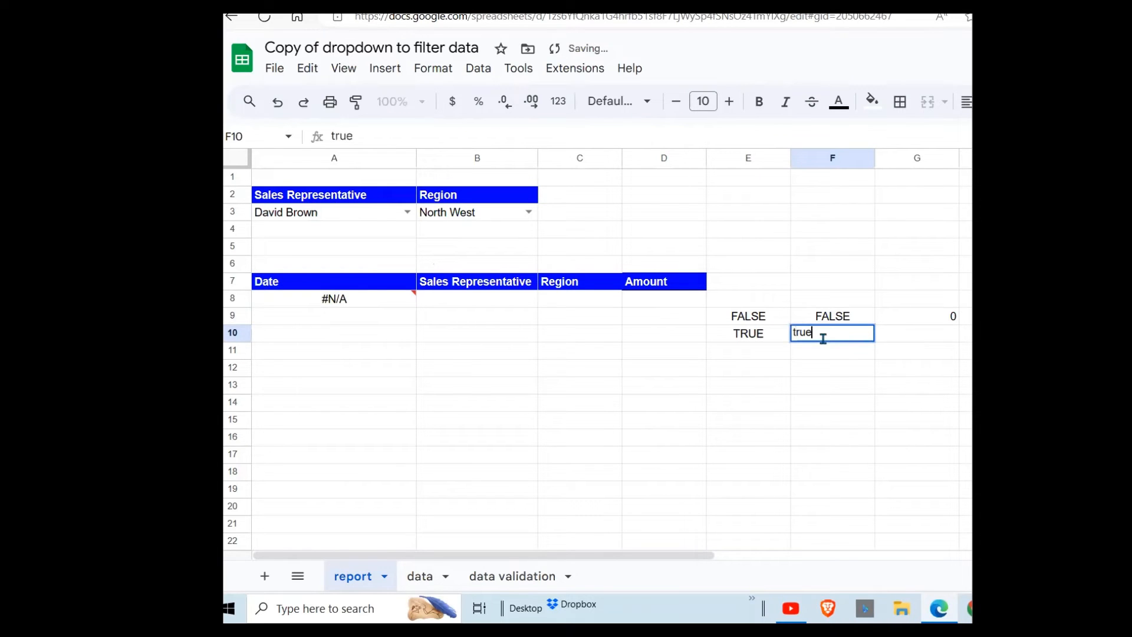
left_click(897, 331)
Fill the multiplication from G9 down to G10 as =E10*F10 and compare both products with the FILTER formula in A8.
left_click(950, 319)
left_click_drag(962, 332, 939, 339)
left_click(950, 318)
left_click(935, 336)
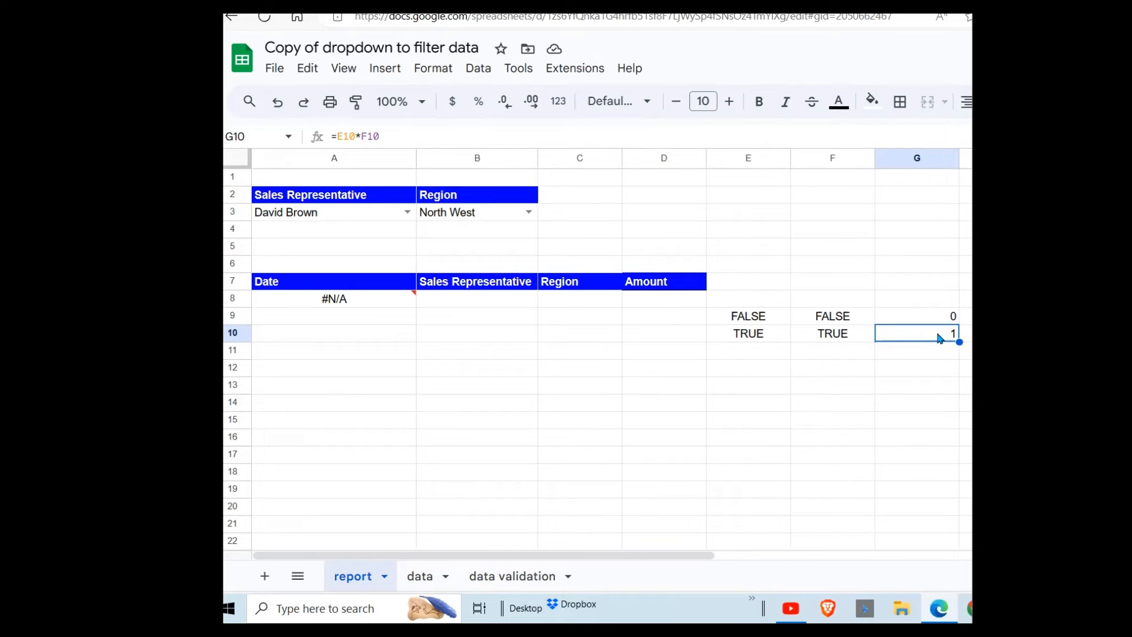
left_click(361, 298)
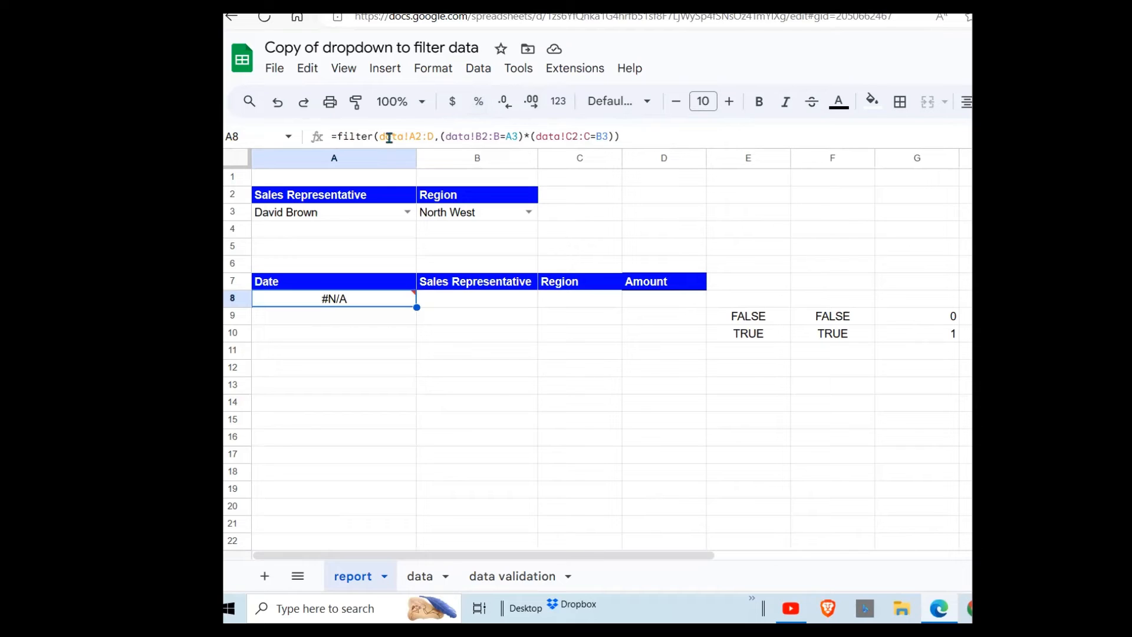
Replace the second test condition in F10 with FALSE.
mouse_move(366, 301)
left_click(827, 335)
type("fas")
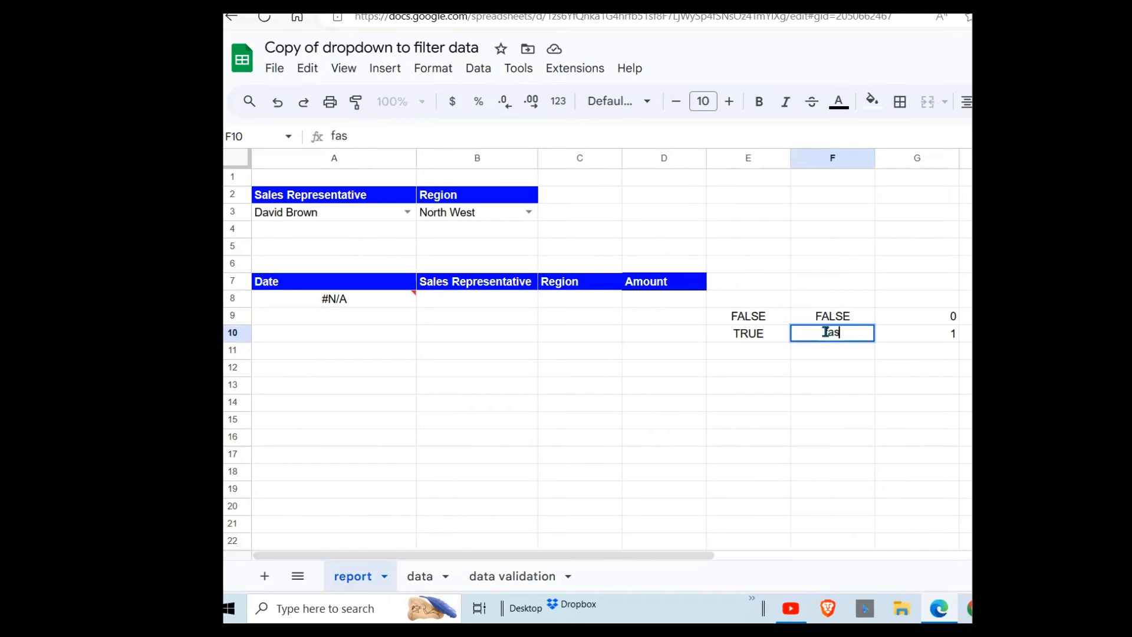
key("BackSpace")
key("BackSpace")
type("fS")
key("BackSpace")
key("BackSpace")
type("FASLE")
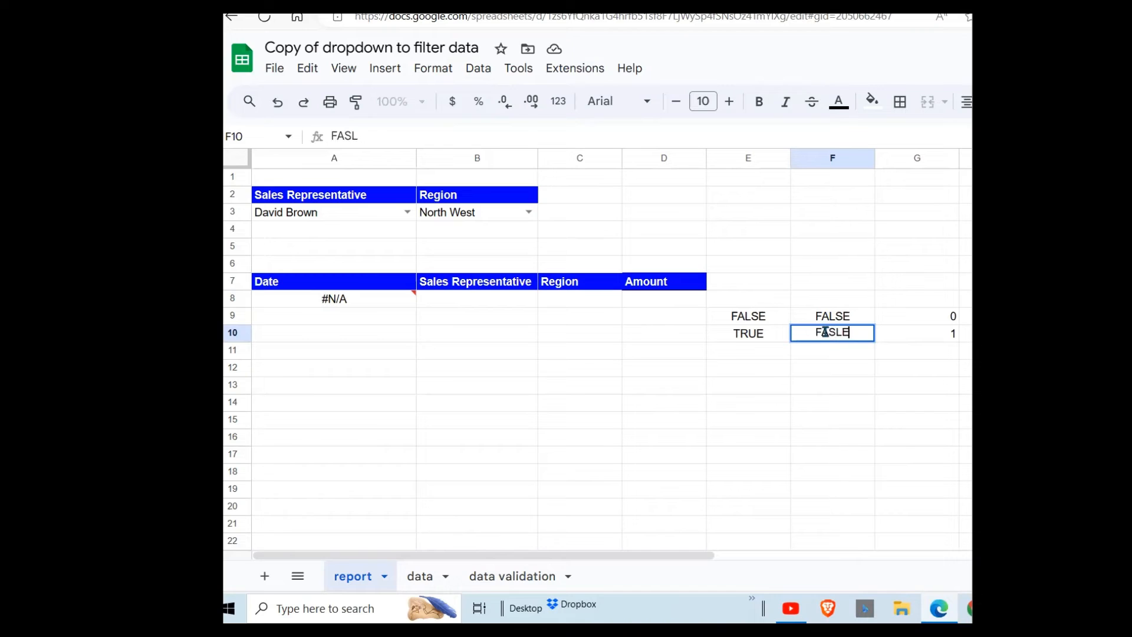
key("Return")
left_click(829, 335)
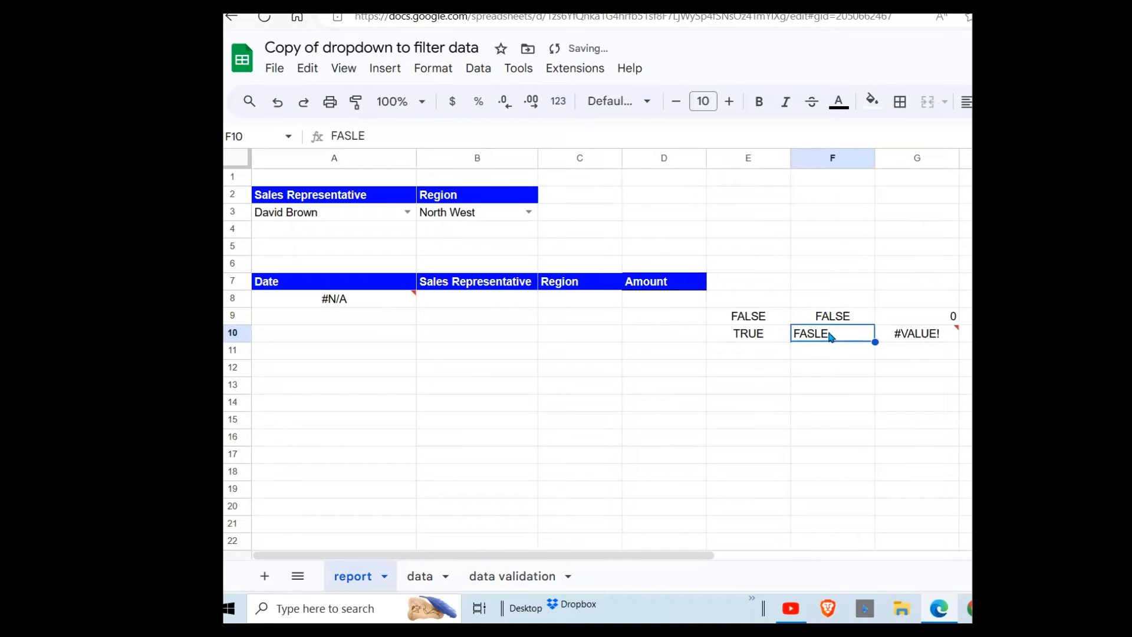
double_click(829, 336)
type("FA")
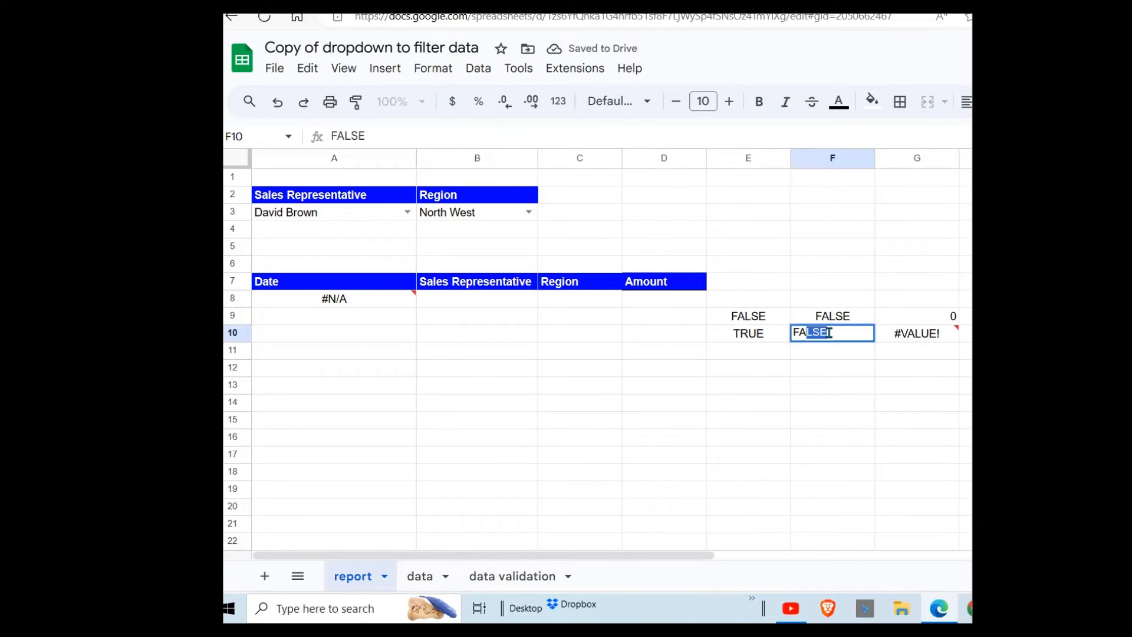
key("Return")
Compare the product in G10 with its two conditions and clear the test range E9:G15.
left_click(948, 350)
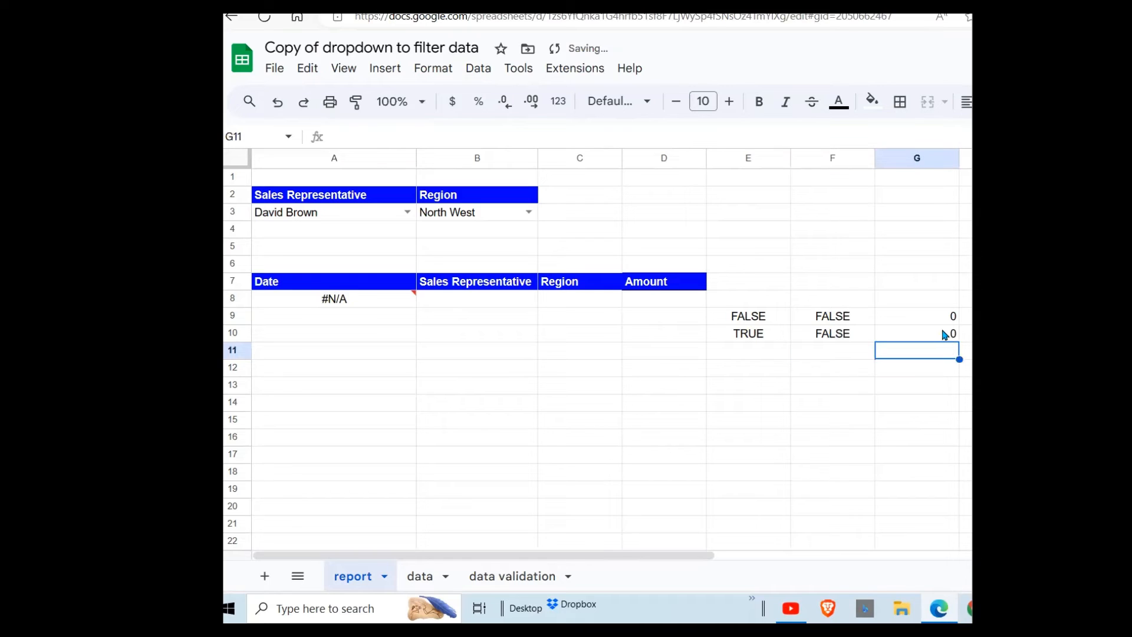
left_click(944, 335)
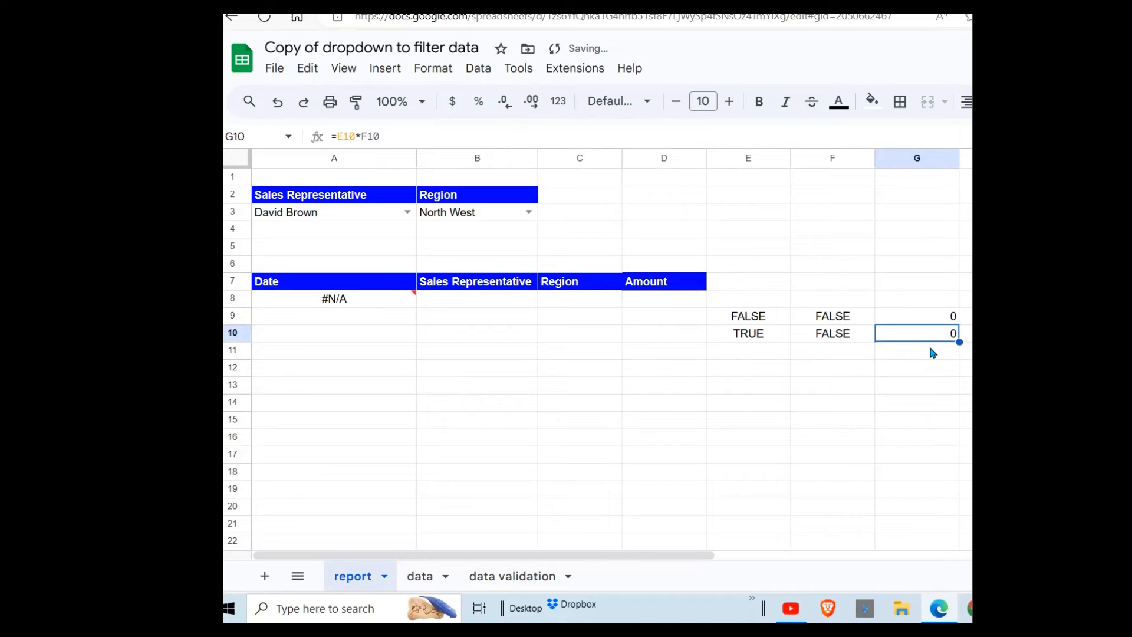
left_click(833, 338)
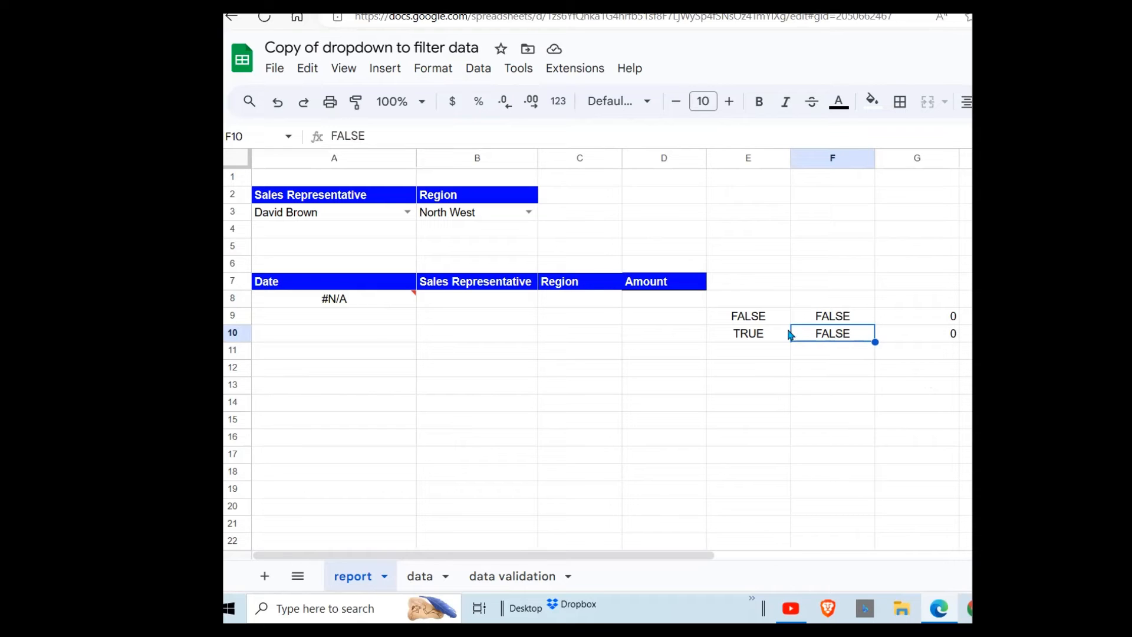
left_click_drag(772, 321, 922, 423)
key("Delete")
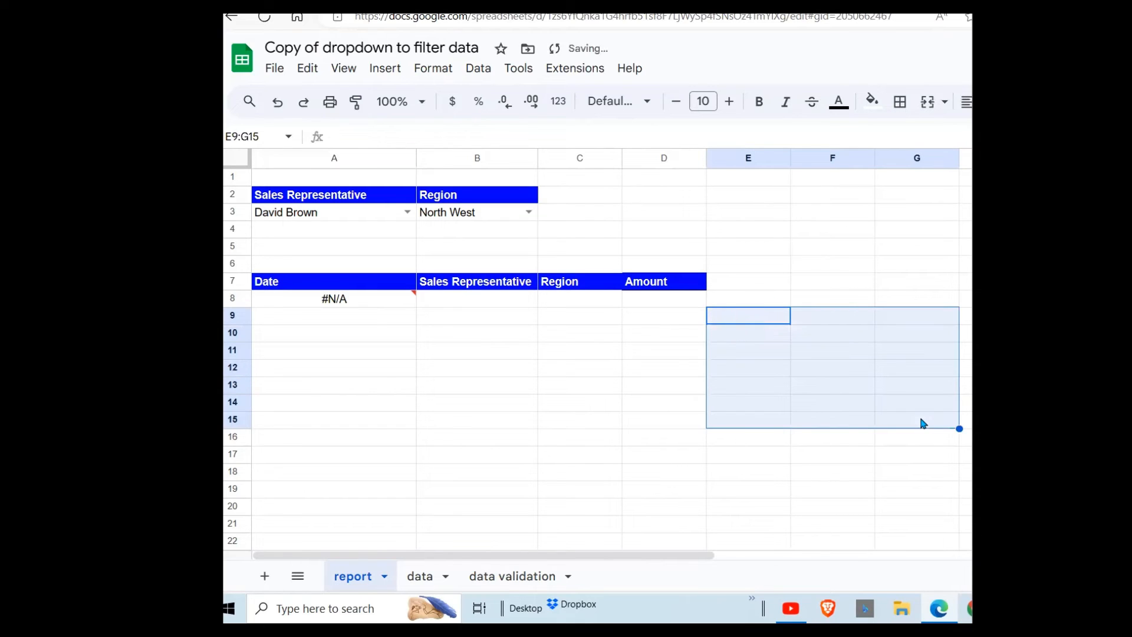
Wrap the FILTER formula in A8 in IFERROR with "NO RECORD FOUND" as the value if error.
left_click(331, 302)
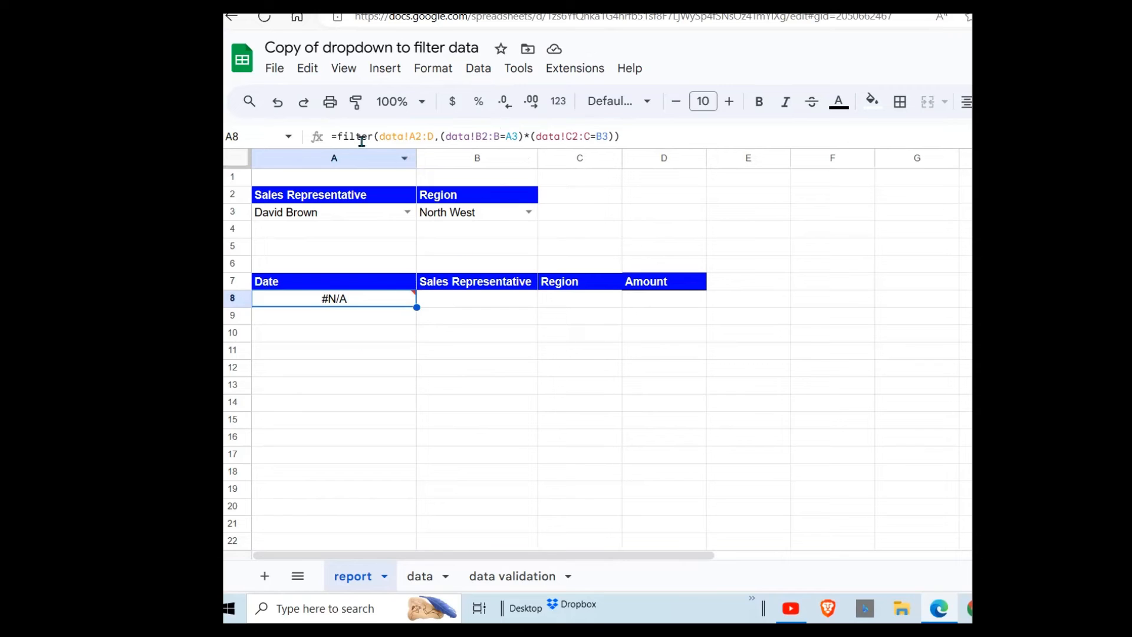
left_click(333, 136)
type("IF")
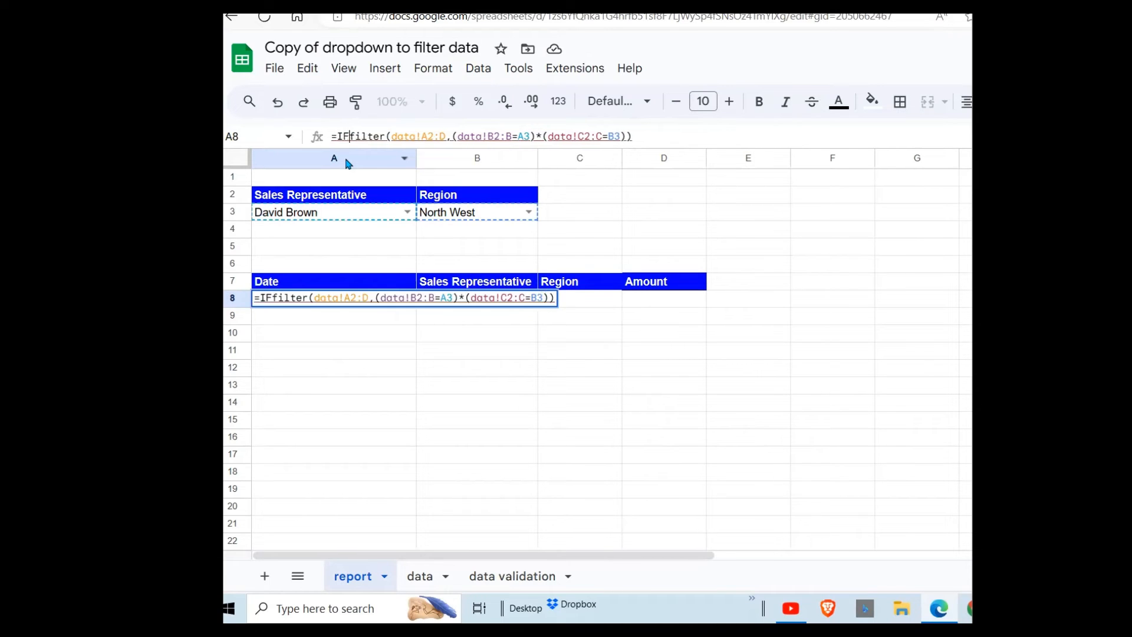
type("ERROR(")
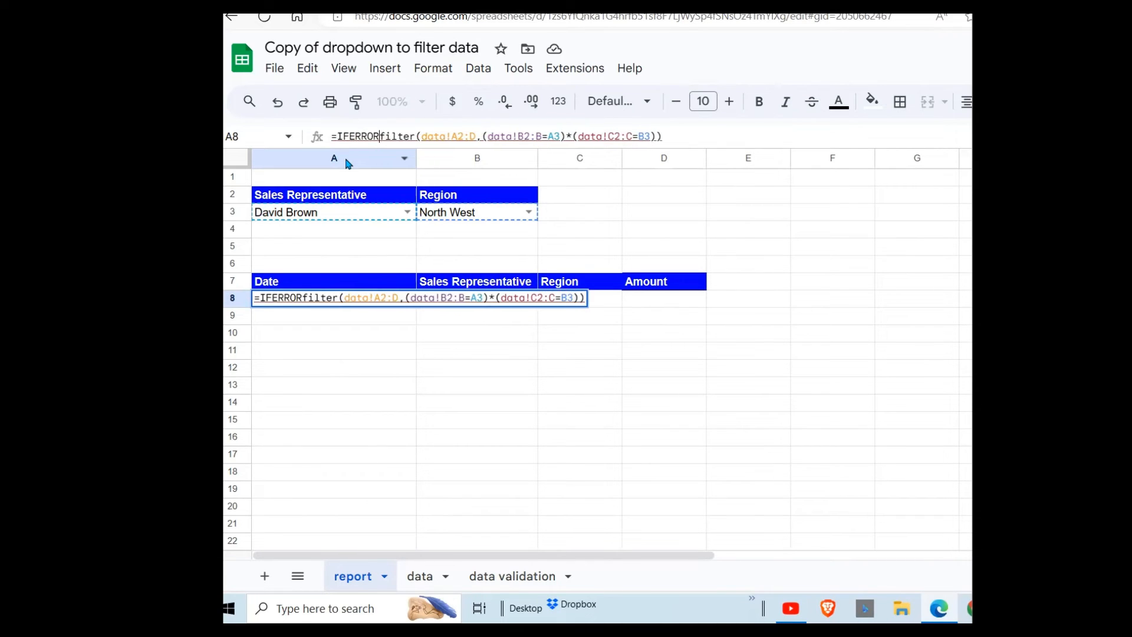
left_click(674, 136)
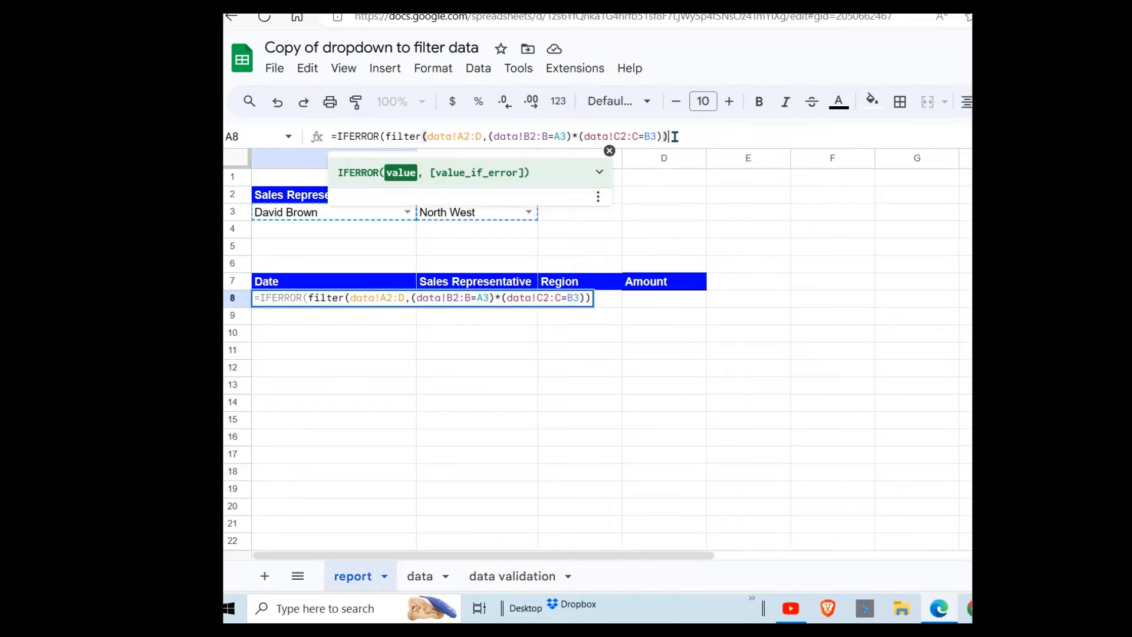
type(",")
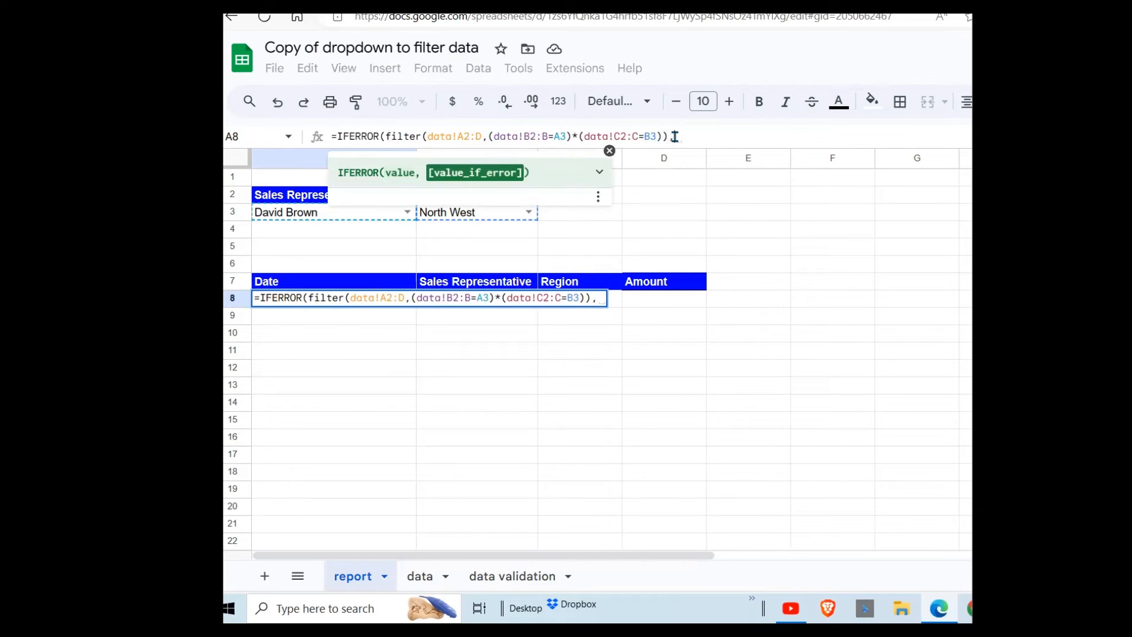
type("\"")
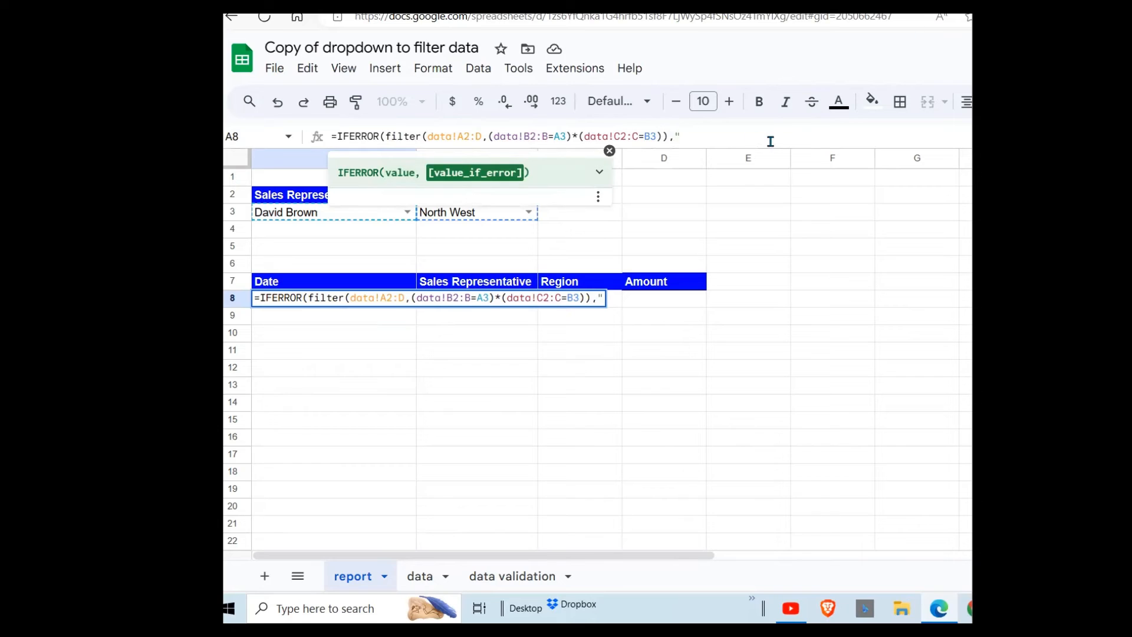
type("n")
key("BackSpace")
type("NO ")
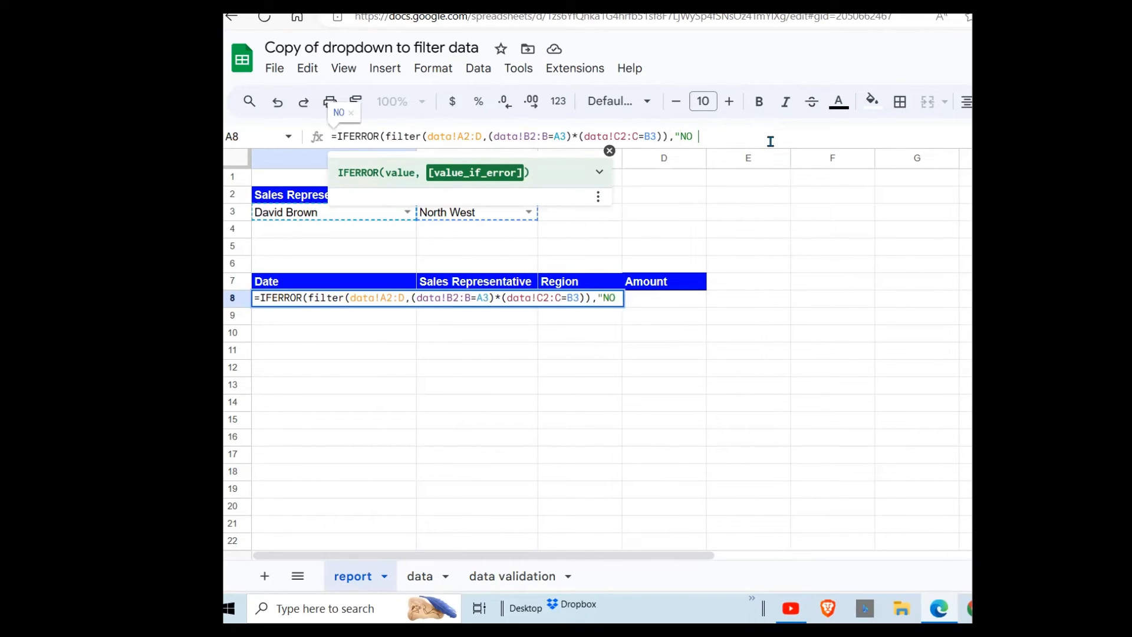
type("RECORD FOU")
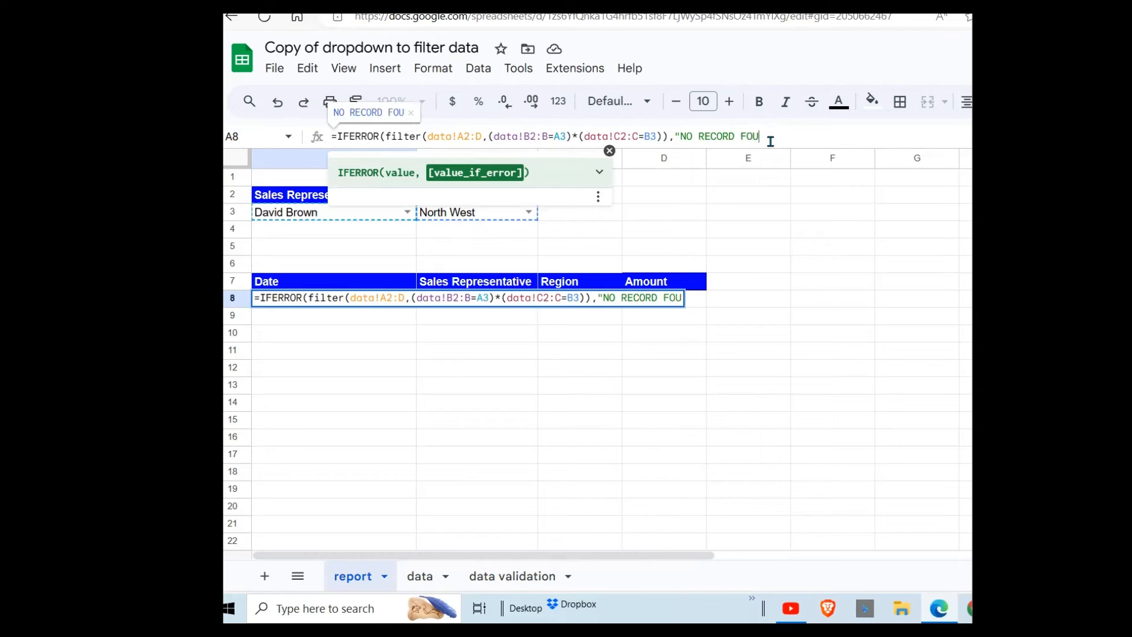
type("ND\")")
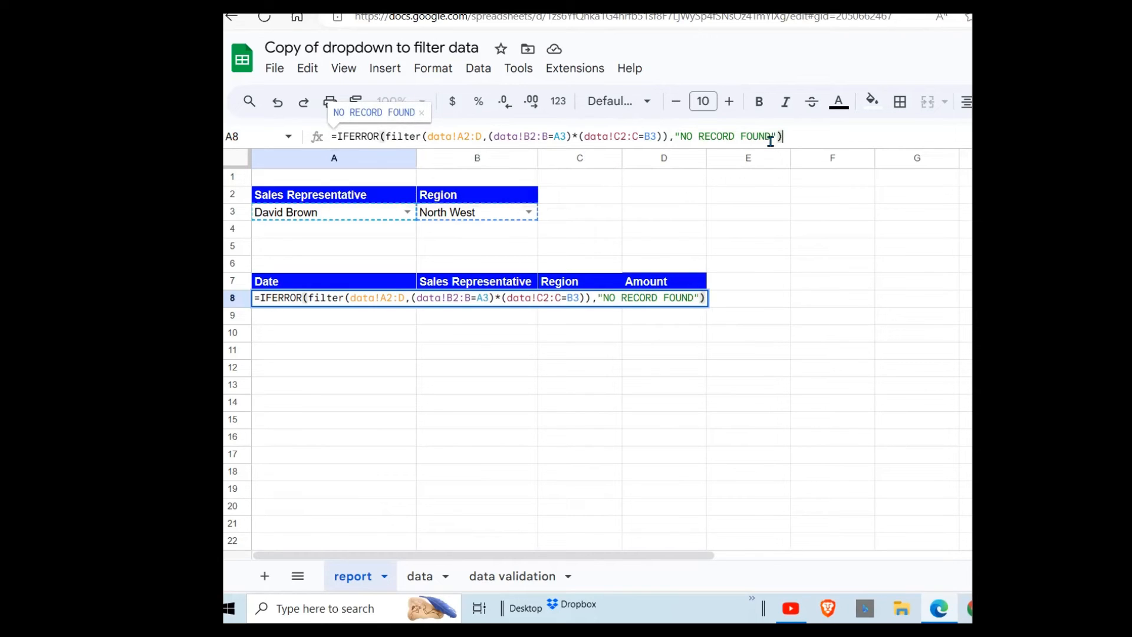
key("Return")
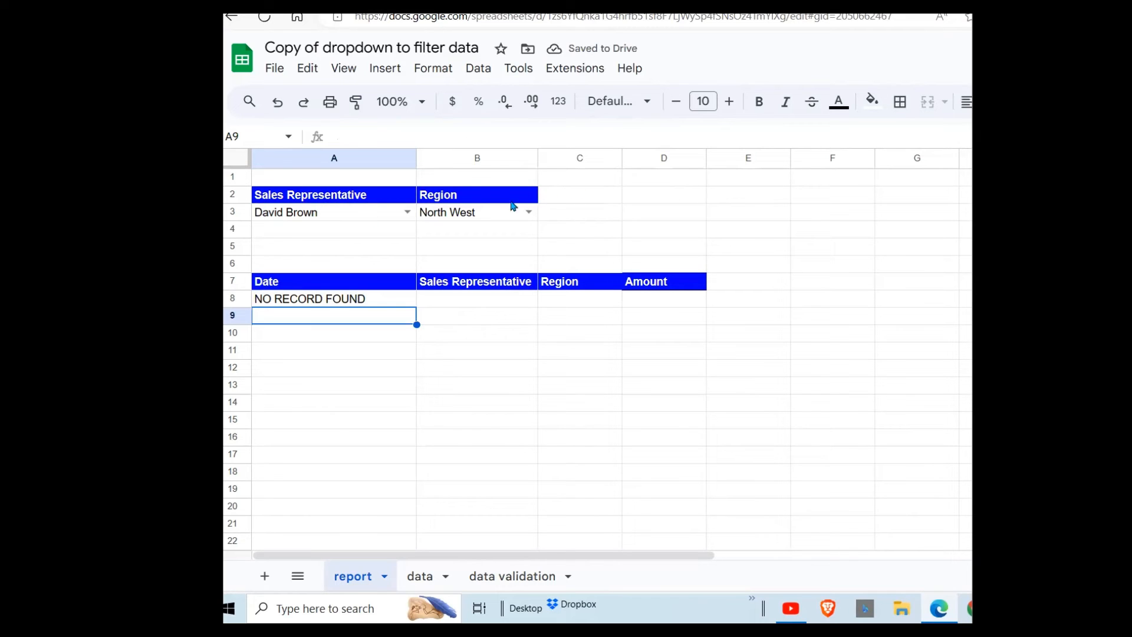
Choose a different sales representative in A3 and South East in B3, and review the filtered rows.
left_click(407, 211)
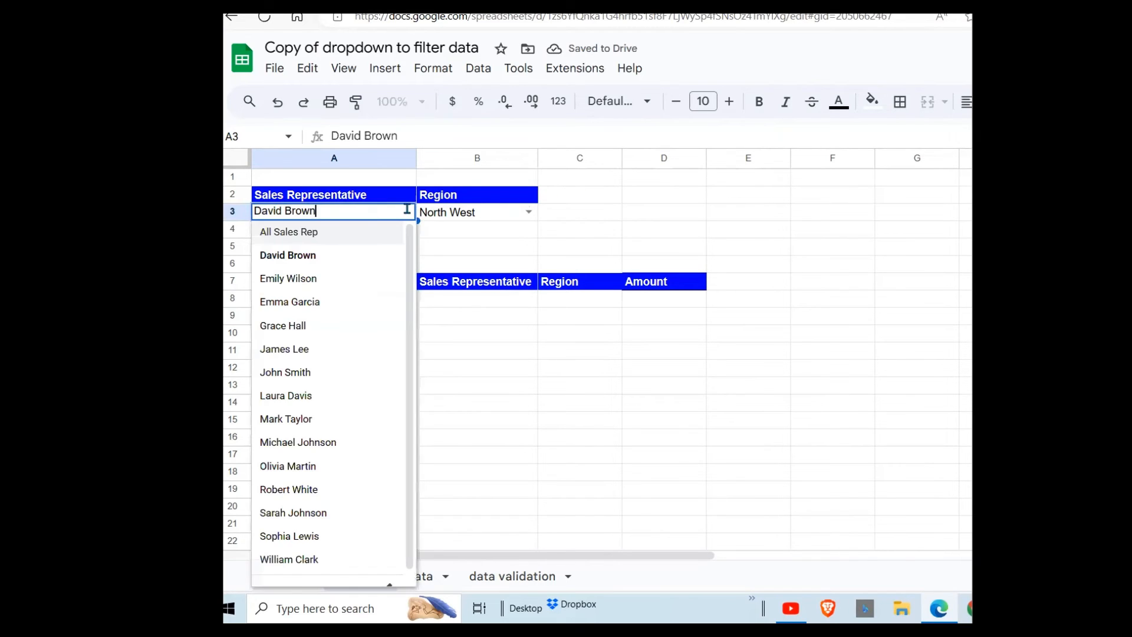
left_click(337, 301)
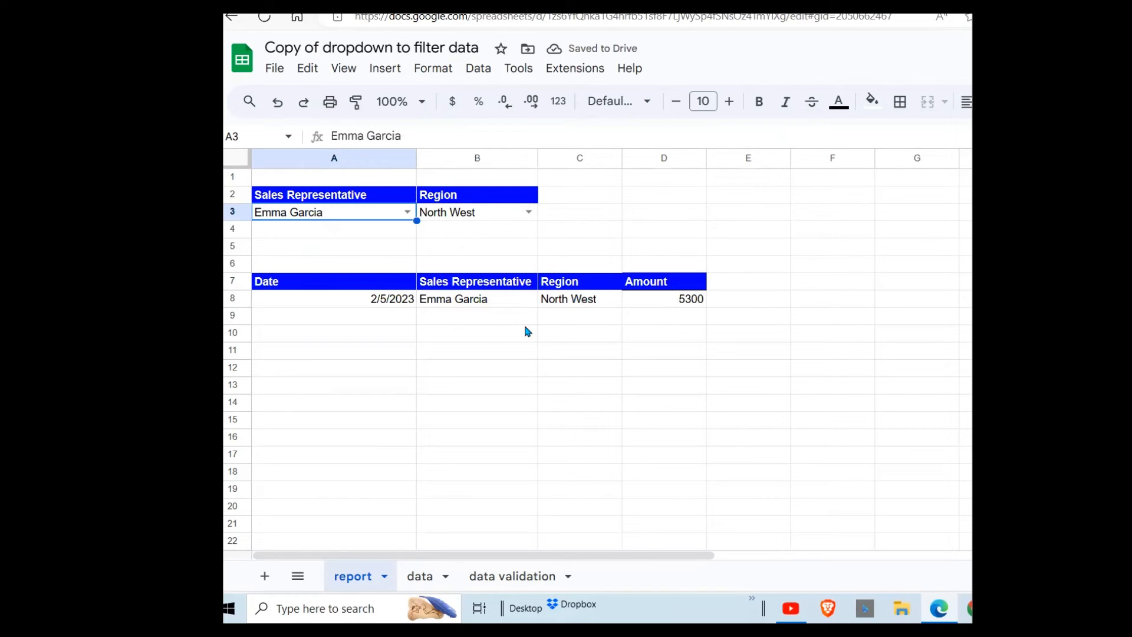
left_click(529, 212)
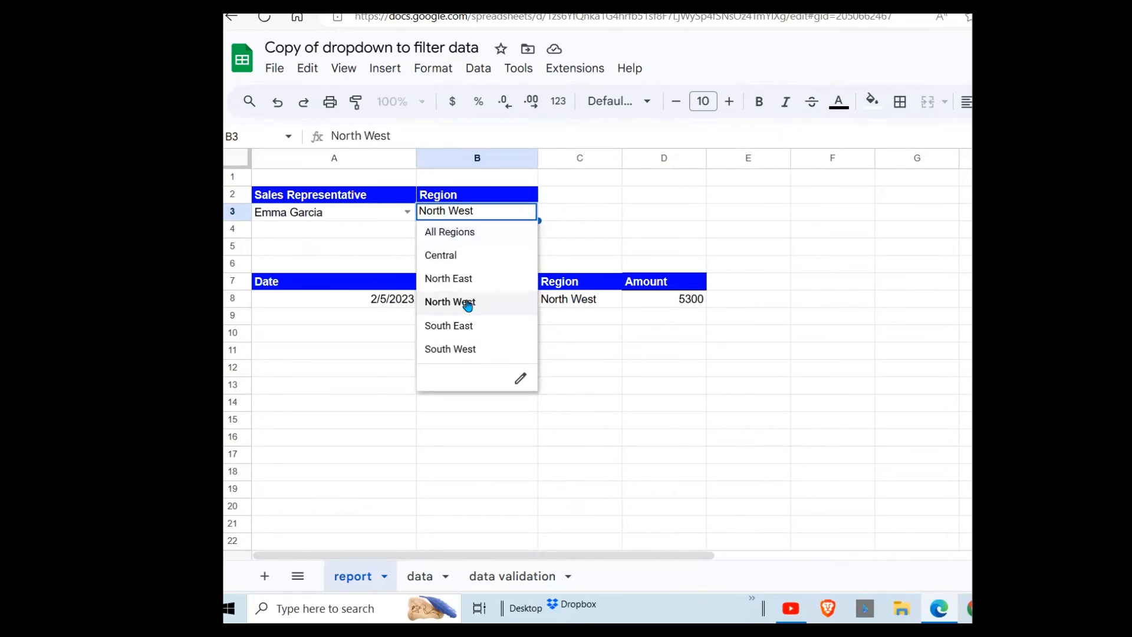
left_click(485, 326)
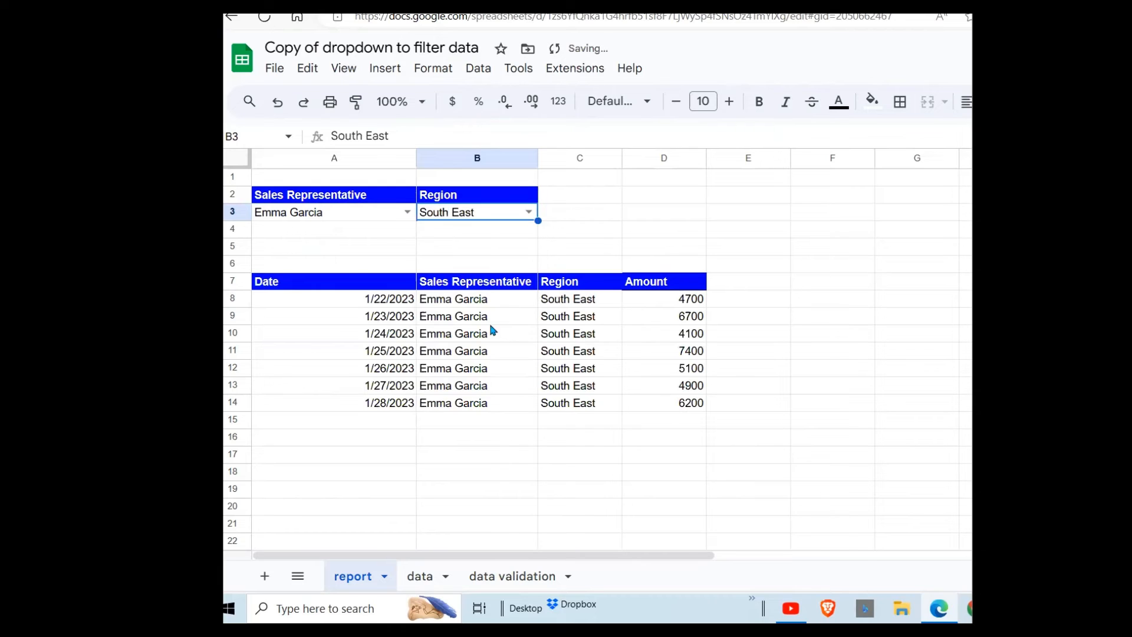
left_click(390, 302)
left_click(672, 422, "shift")
left_click(425, 435)
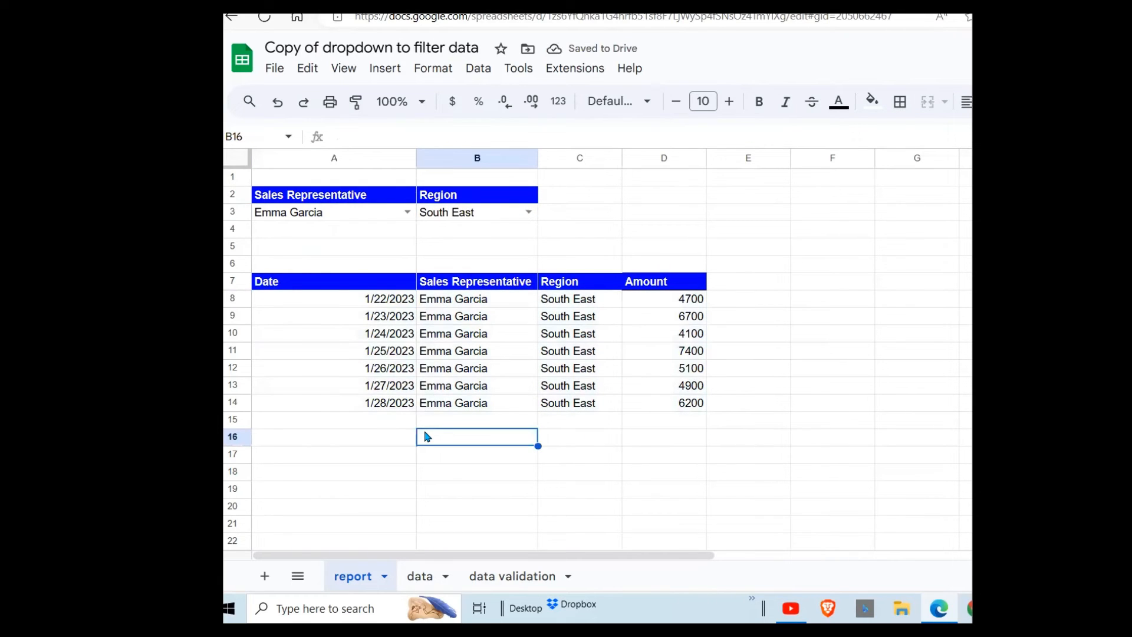
Set the sales representative dropdown to All Sales Rep and the region dropdown to All Regions, and check the report output.
left_click(408, 212)
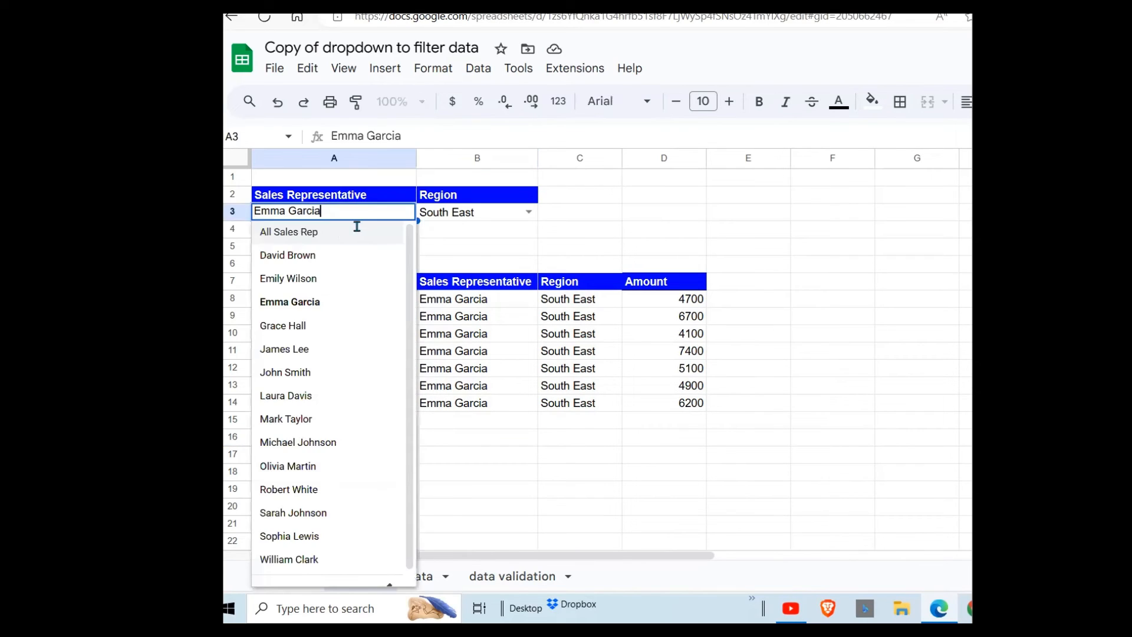
left_click(318, 234)
left_click(499, 215)
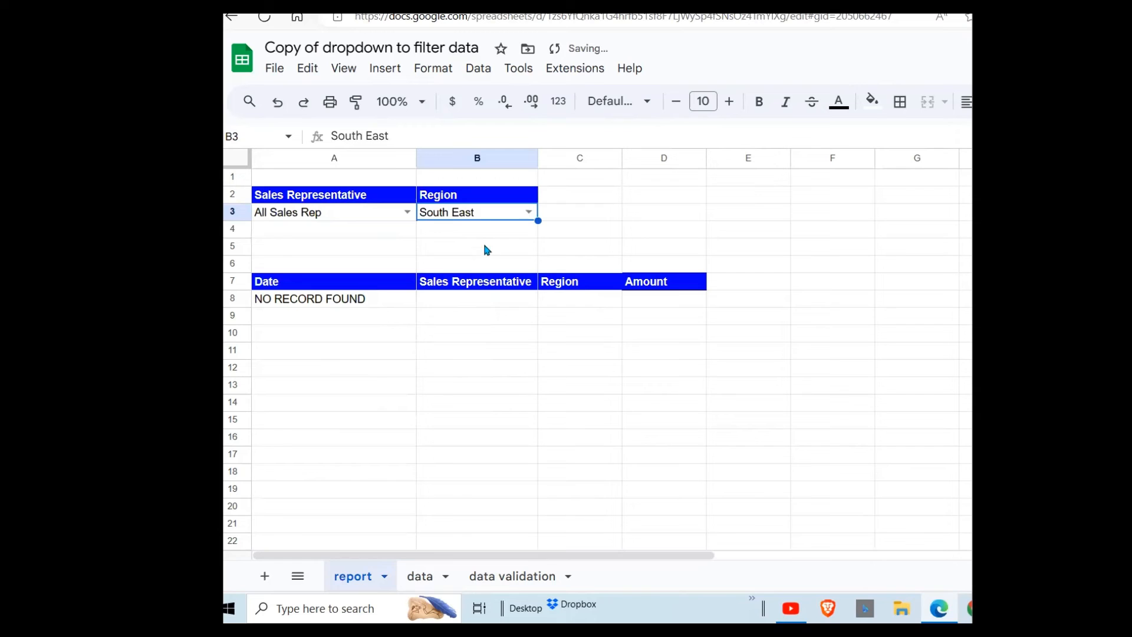
left_click(529, 212)
left_click(494, 234)
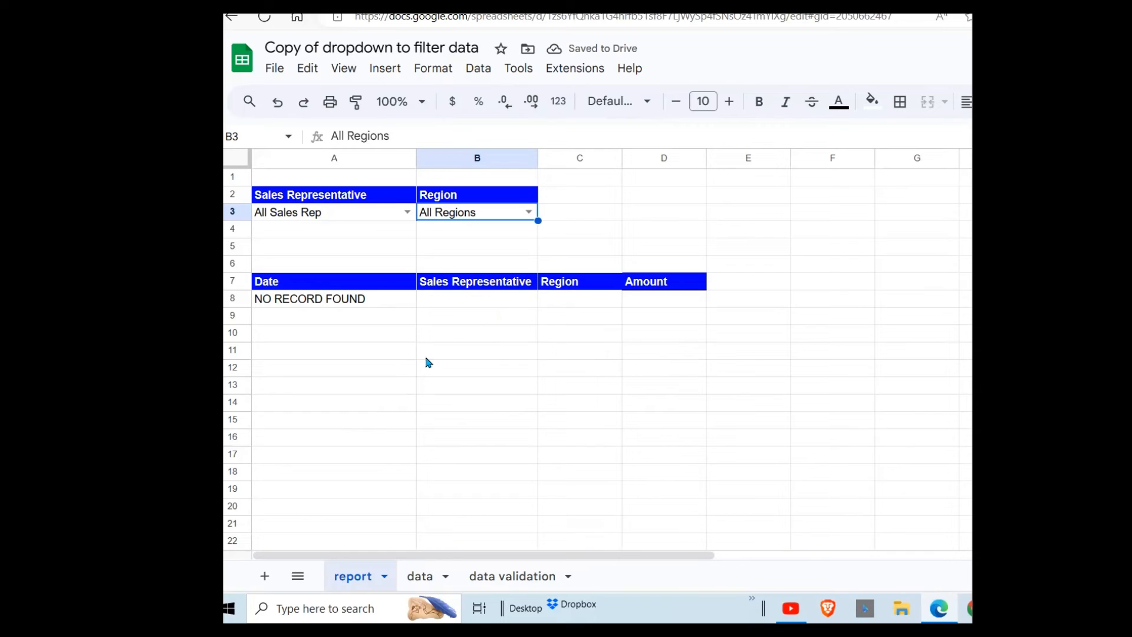
left_click(348, 216)
mouse_move(334, 311)
left_mouse_down()
mouse_move(329, 302)
mouse_move(350, 310)
left_mouse_up()
Clear the IFERROR formula in A8 down to its equals sign.
left_click(352, 302)
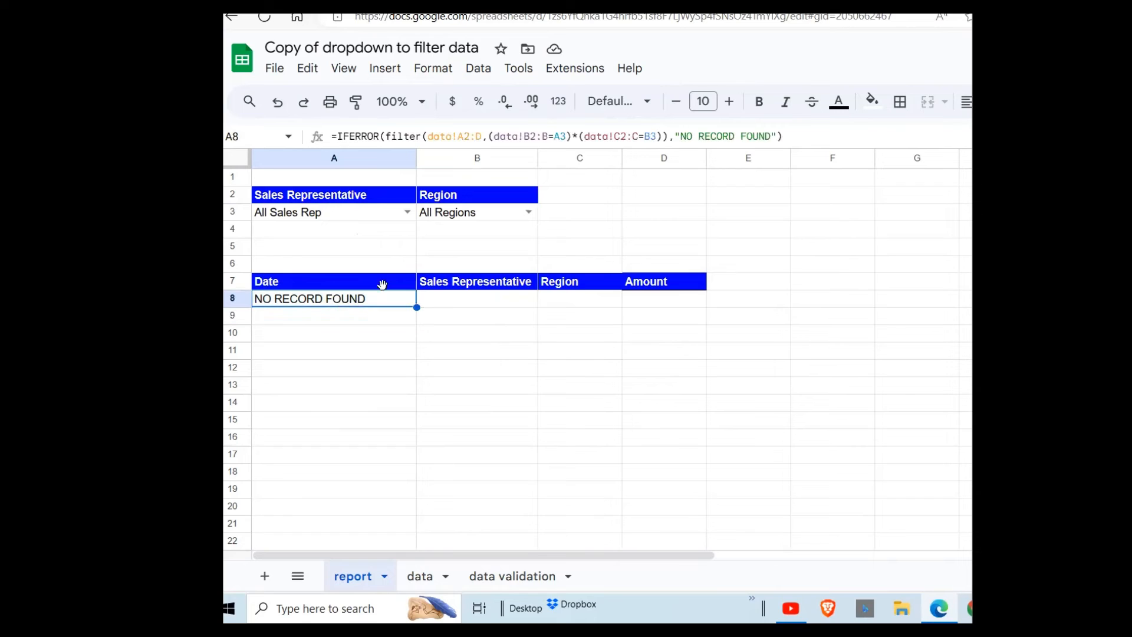
left_click(337, 137)
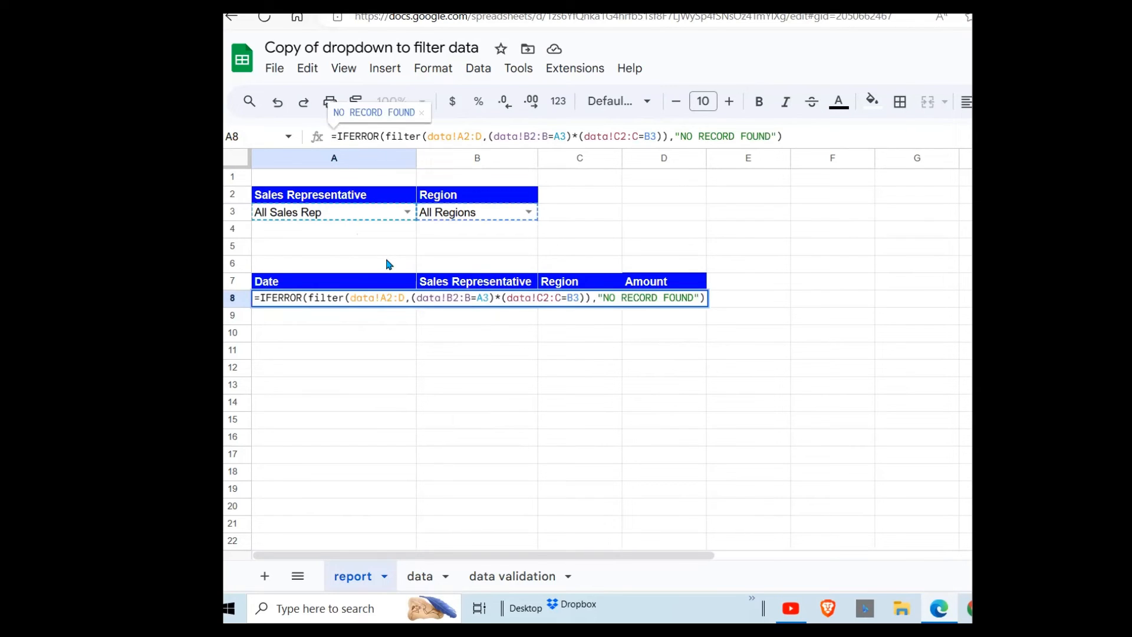
left_click_drag(816, 136, 339, 143)
key("BackSpace")
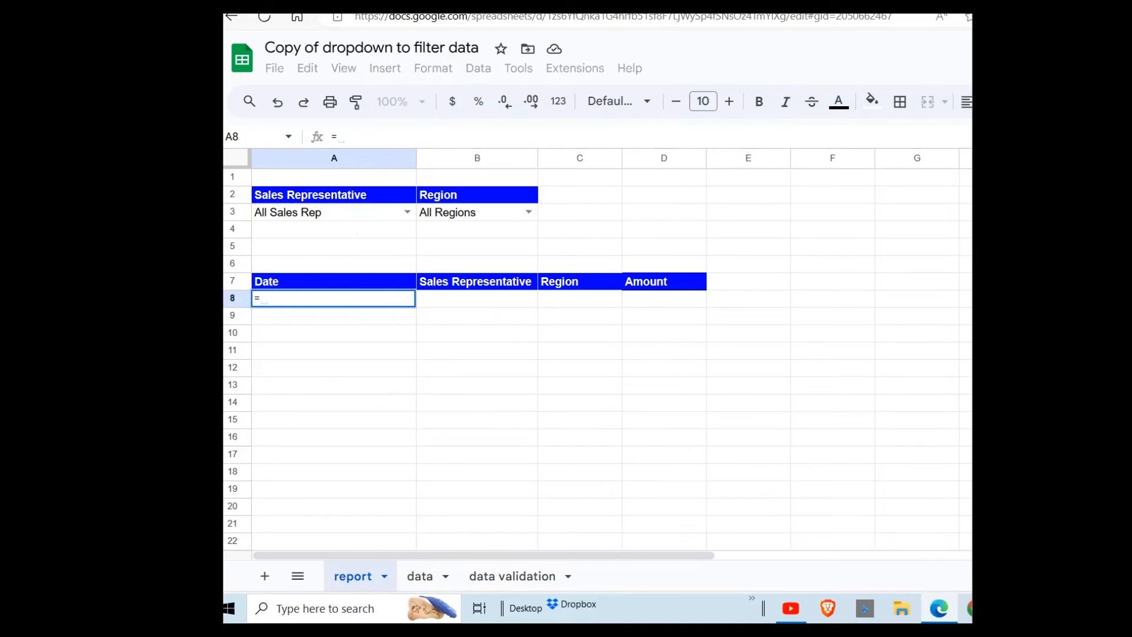
Begin an IF formula in A8 with the logical test A3="All Sales Rep".
type("IF(")
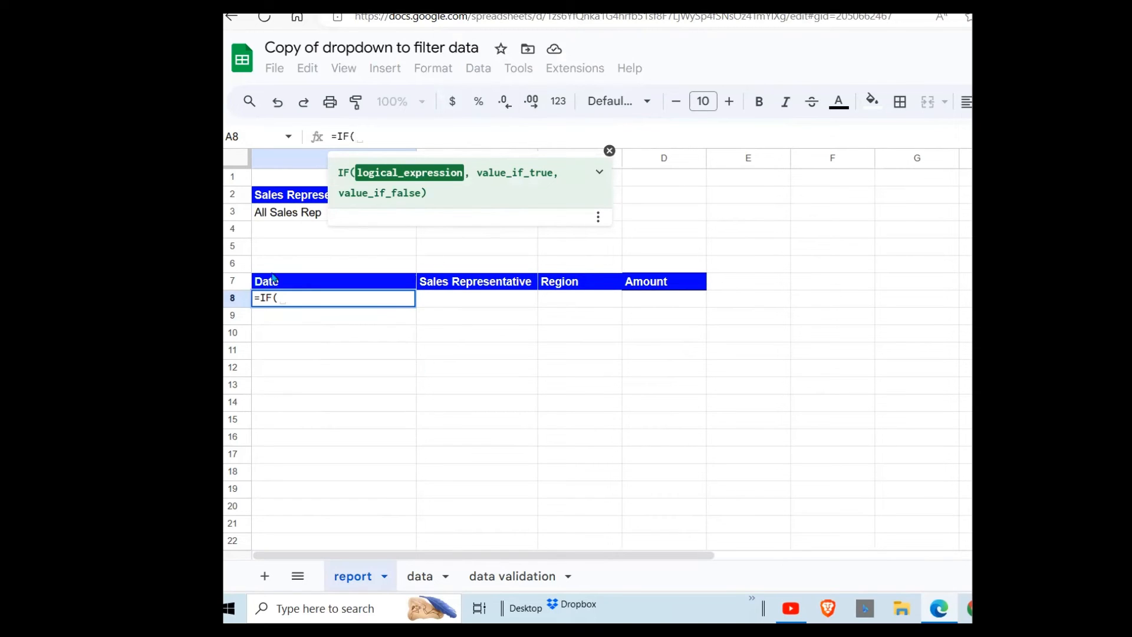
left_click(305, 217)
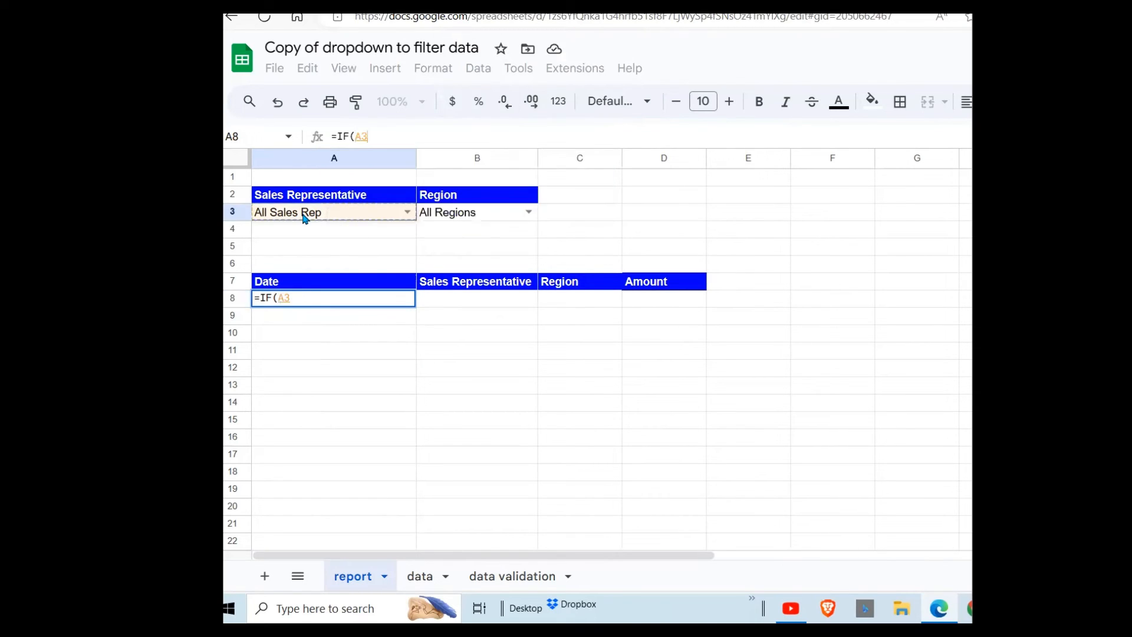
type("=")
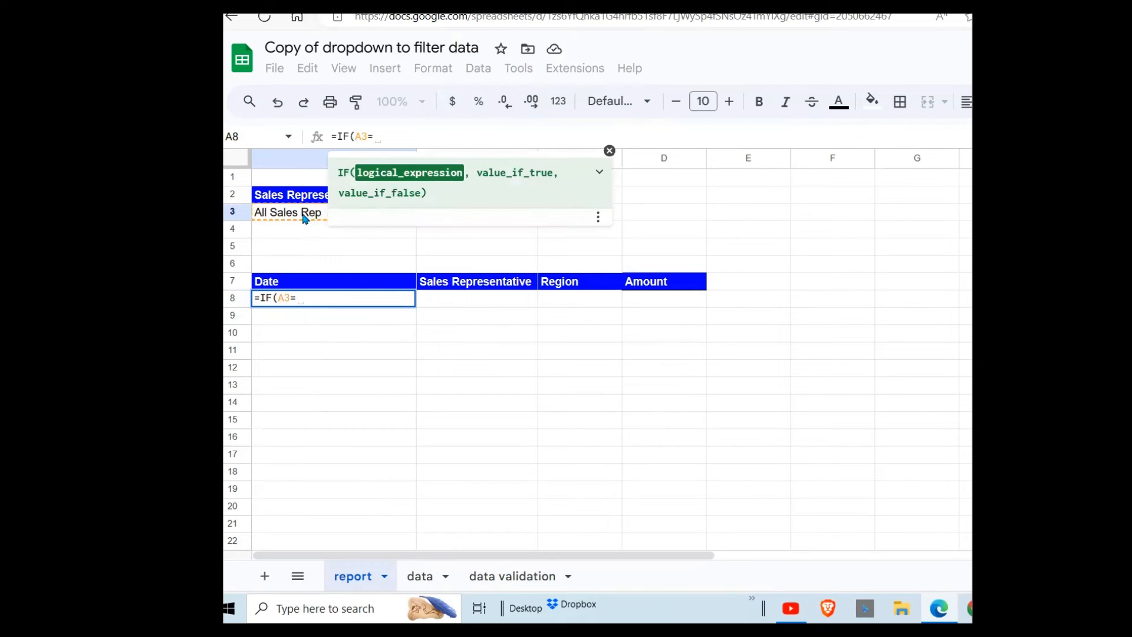
type("\"aLL s")
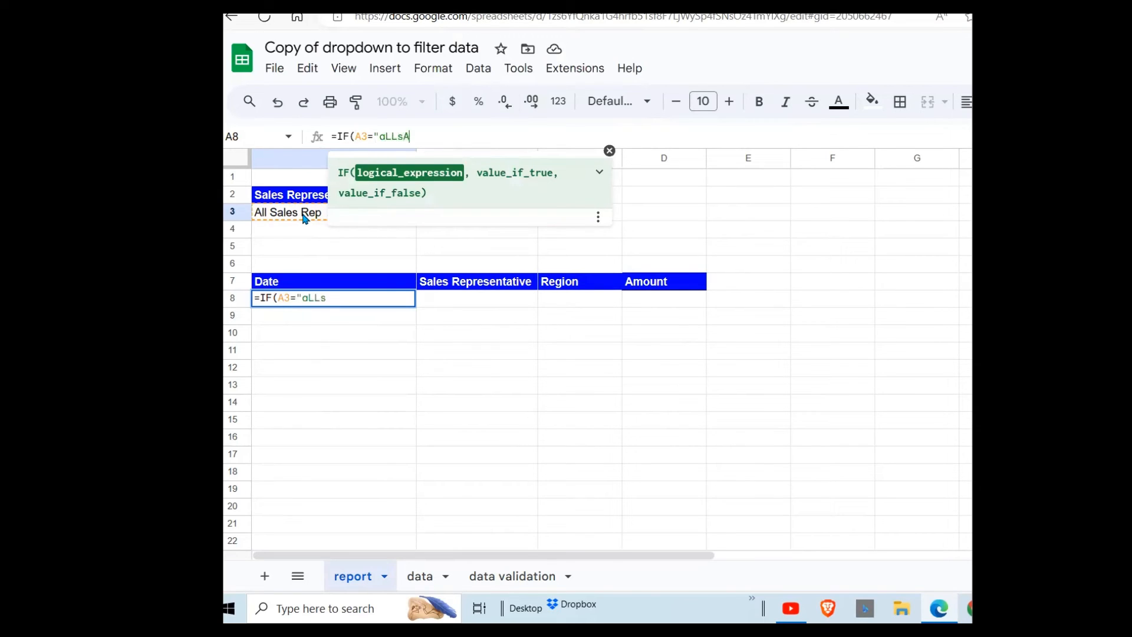
key("BackSpace")
key("BackSpace")
key("BackSpace")
key("BackSpace")
key("BackSpace")
type("All Sales Rep")
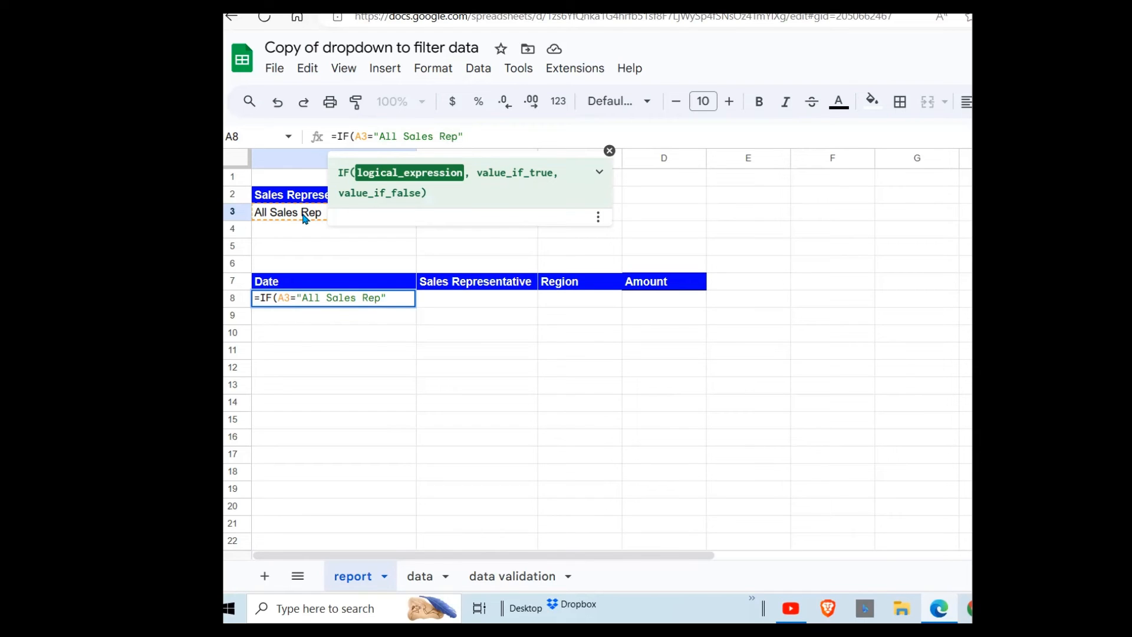
Wrap the A3="All Sales Rep" test of the A8 formula in an AND function, leaving it open for a second condition.
left_click(355, 136)
type("and")
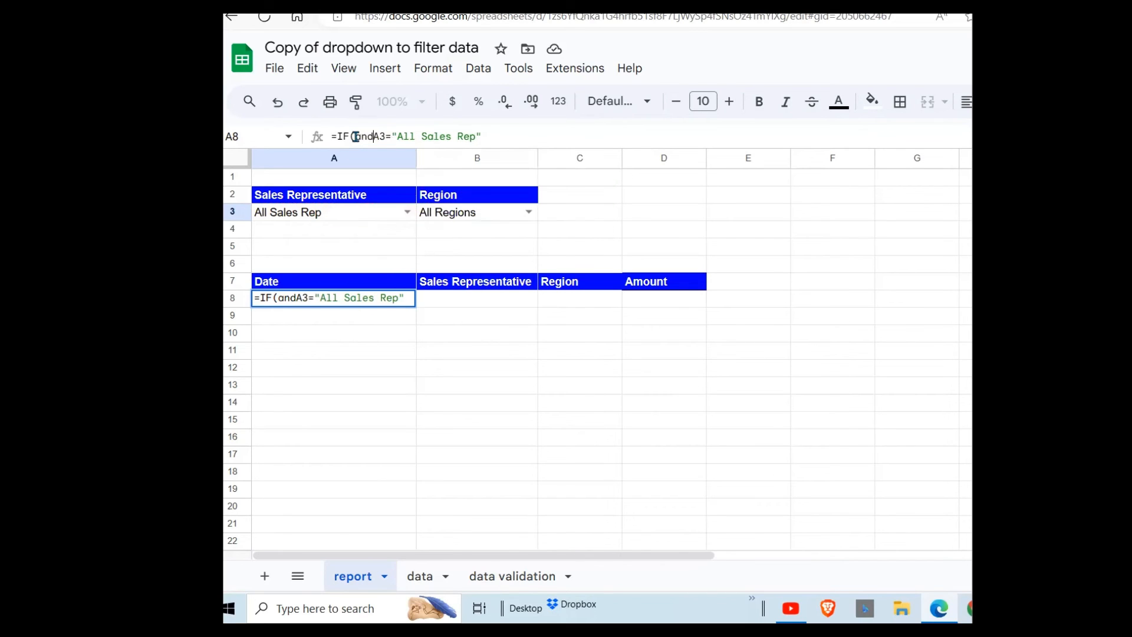
type("(")
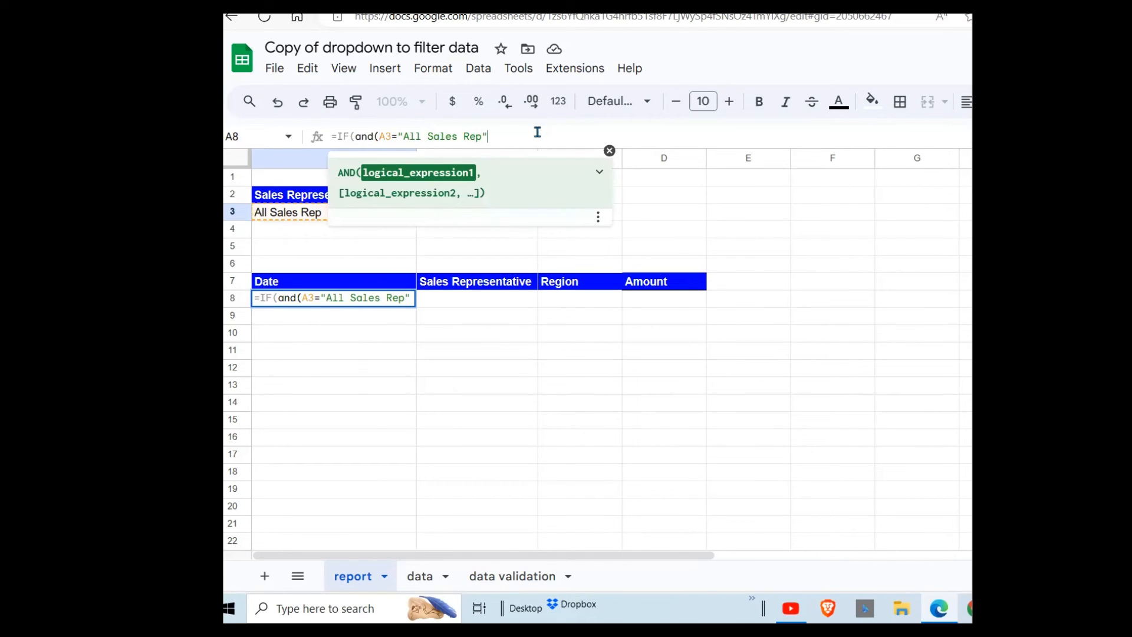
type(",")
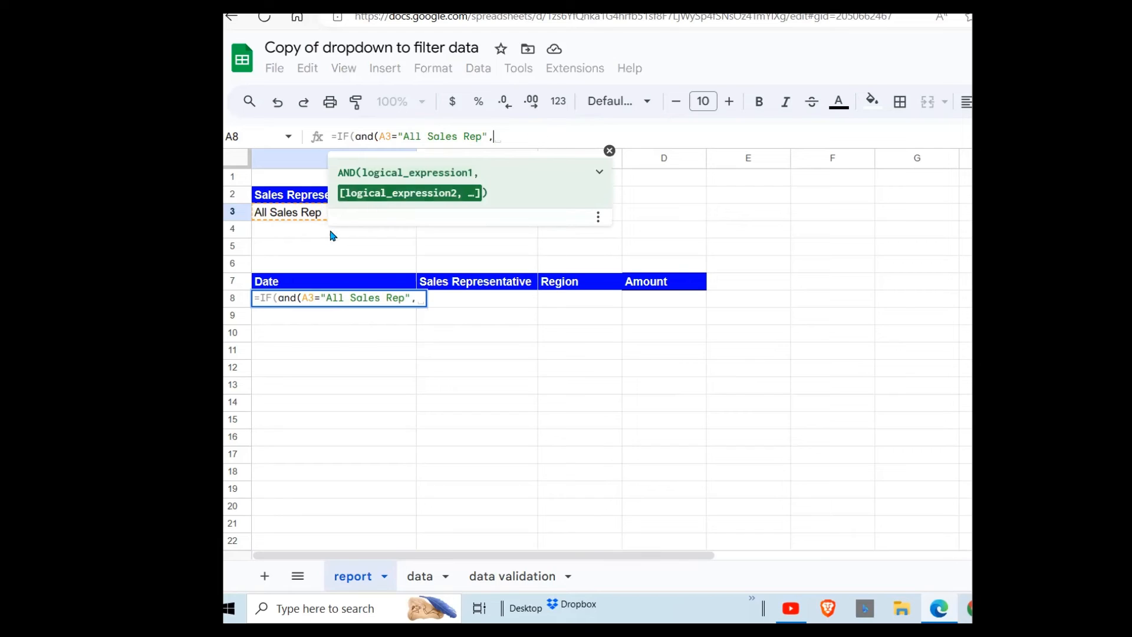
Add B3="All Regions" as the second AND condition, close the AND, and move on to the IF formula's value-if-true argument.
left_click(609, 150)
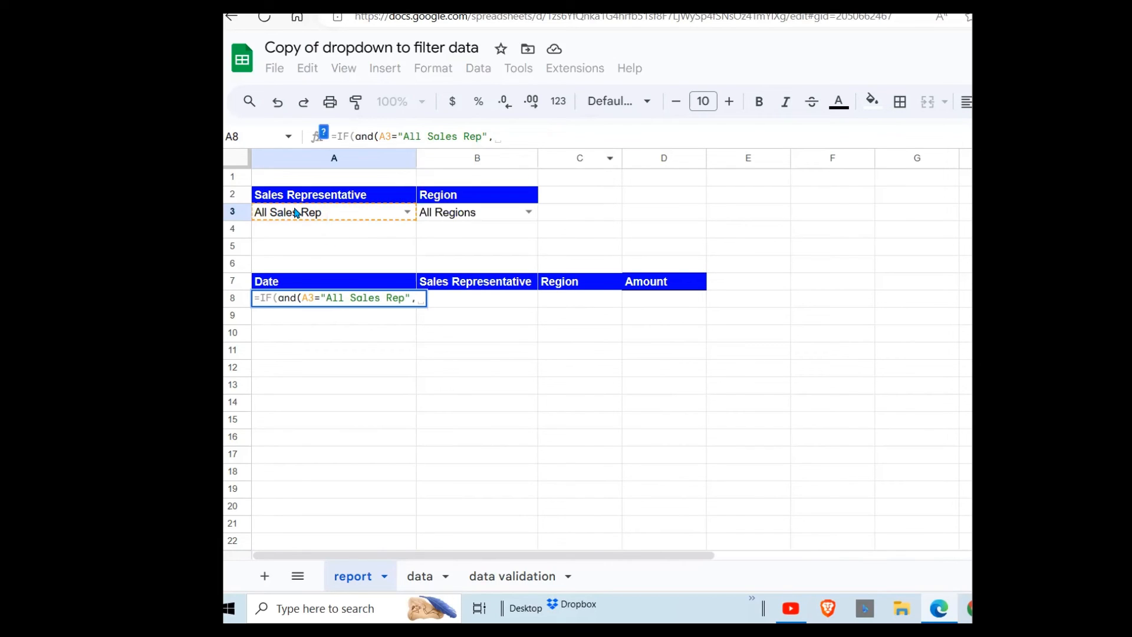
left_click(475, 216)
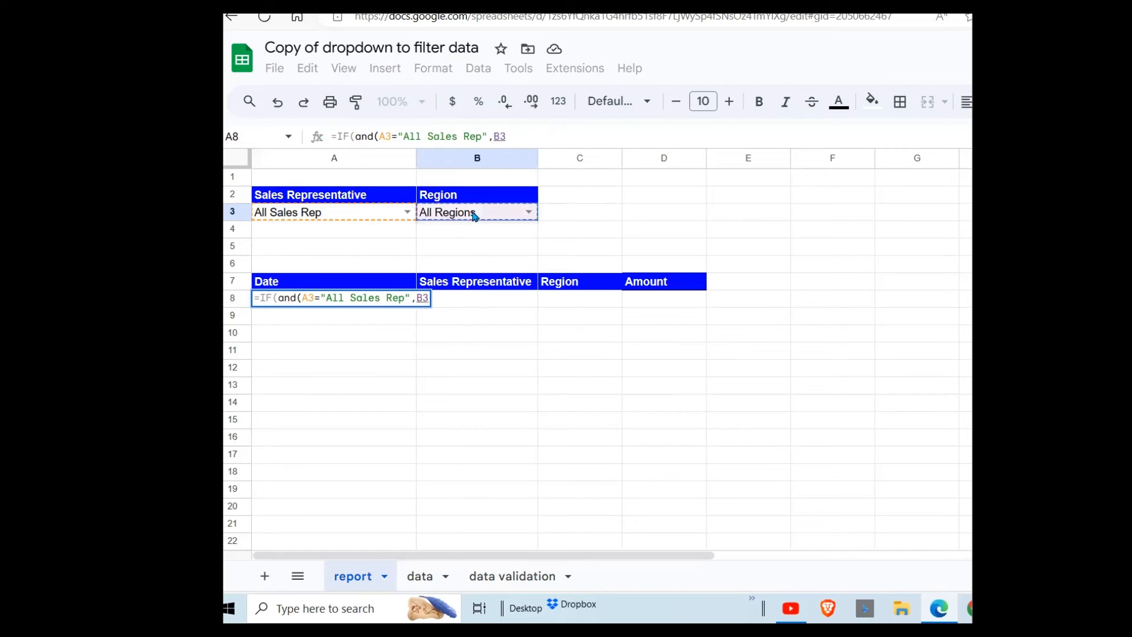
type("=\"All ")
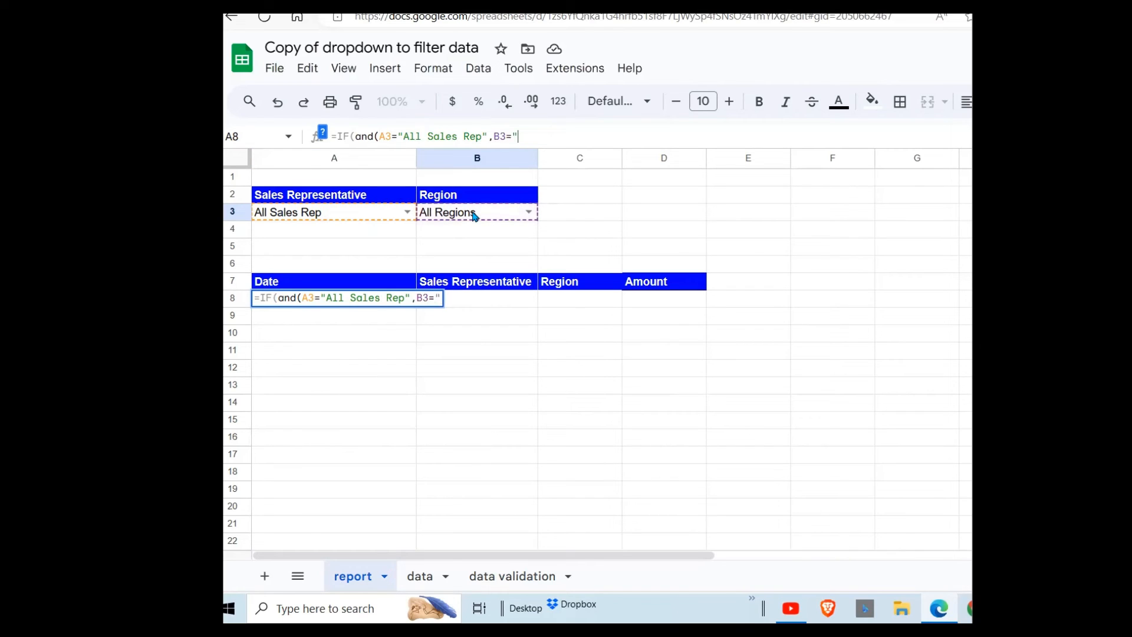
type("Regions")
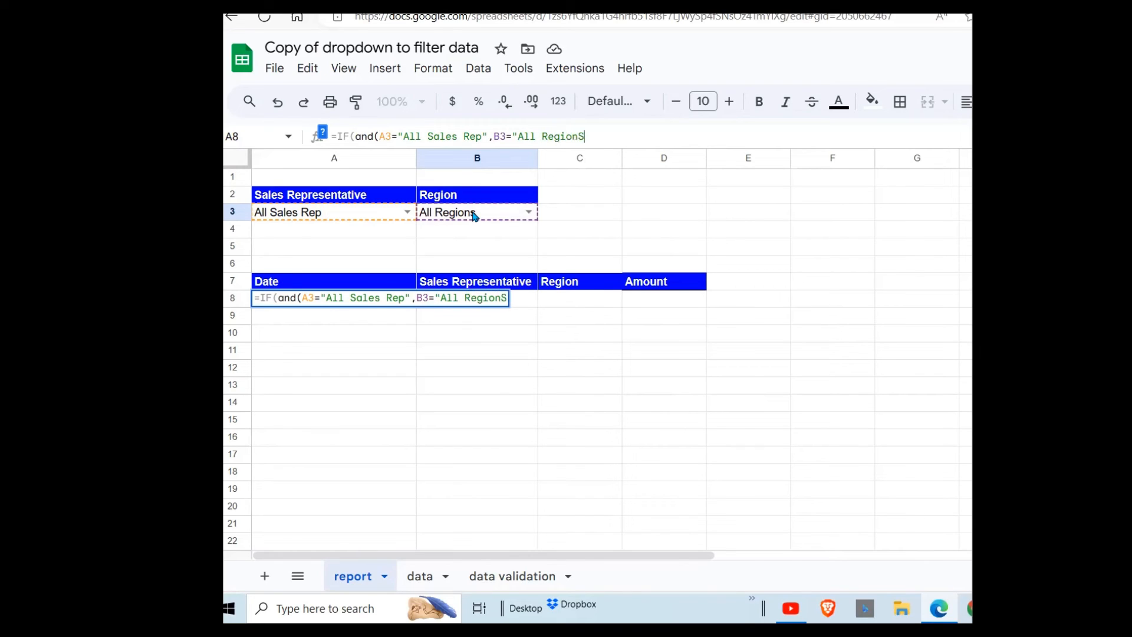
type("\"")
key("BackSpace")
key("BackSpace")
type("s\")")
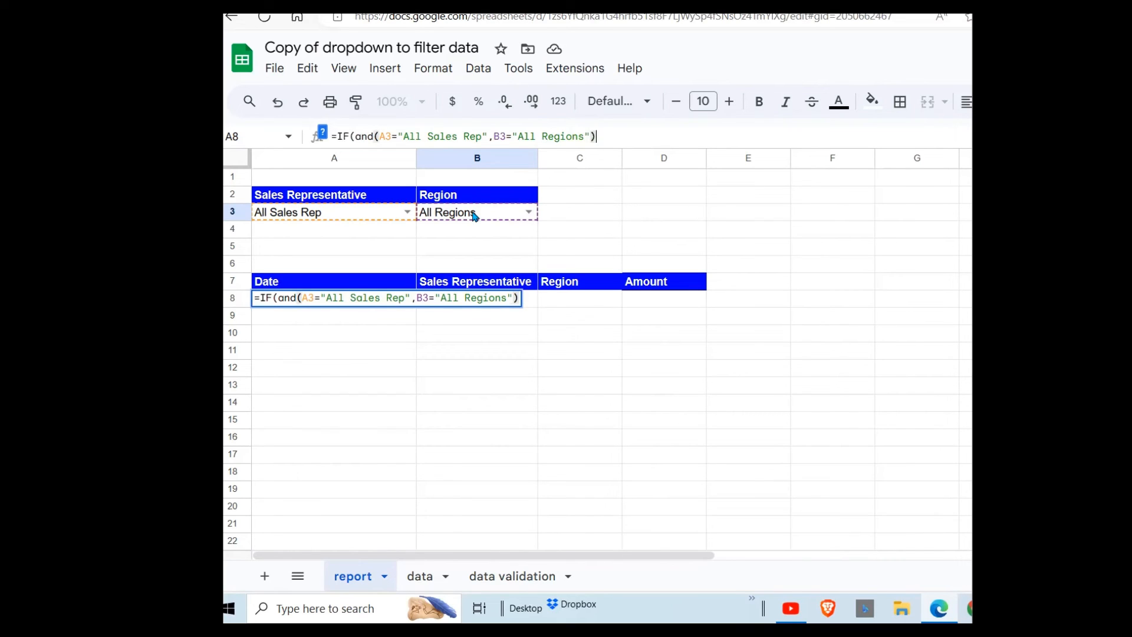
type(",")
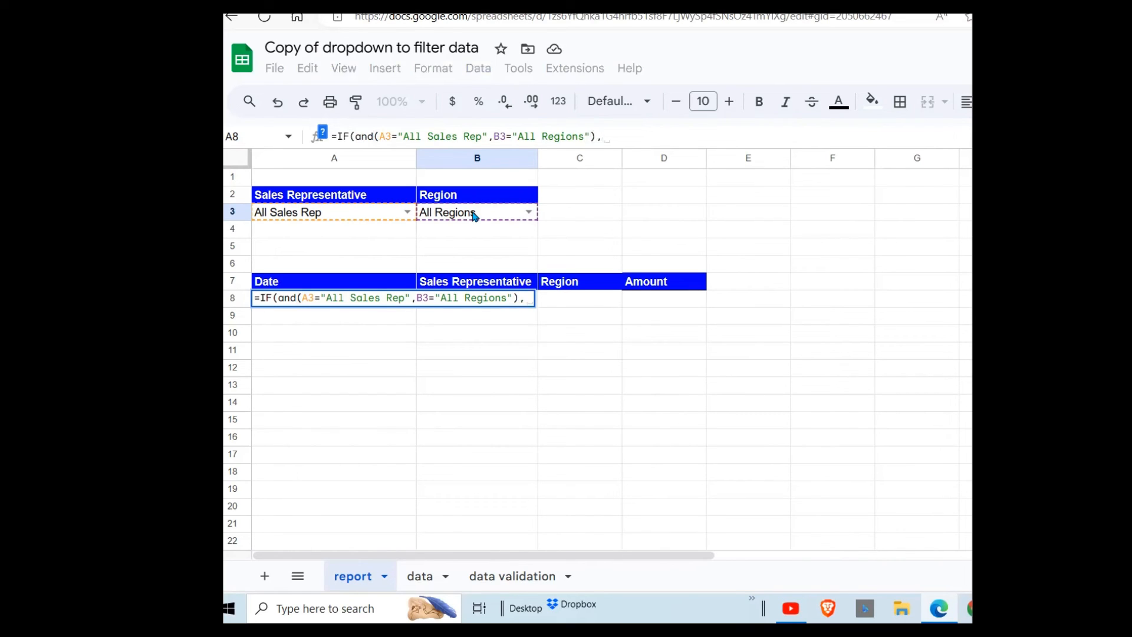
Insert an empty array {} as the value if true, and check the data sheet for the columns to return.
type("{}")
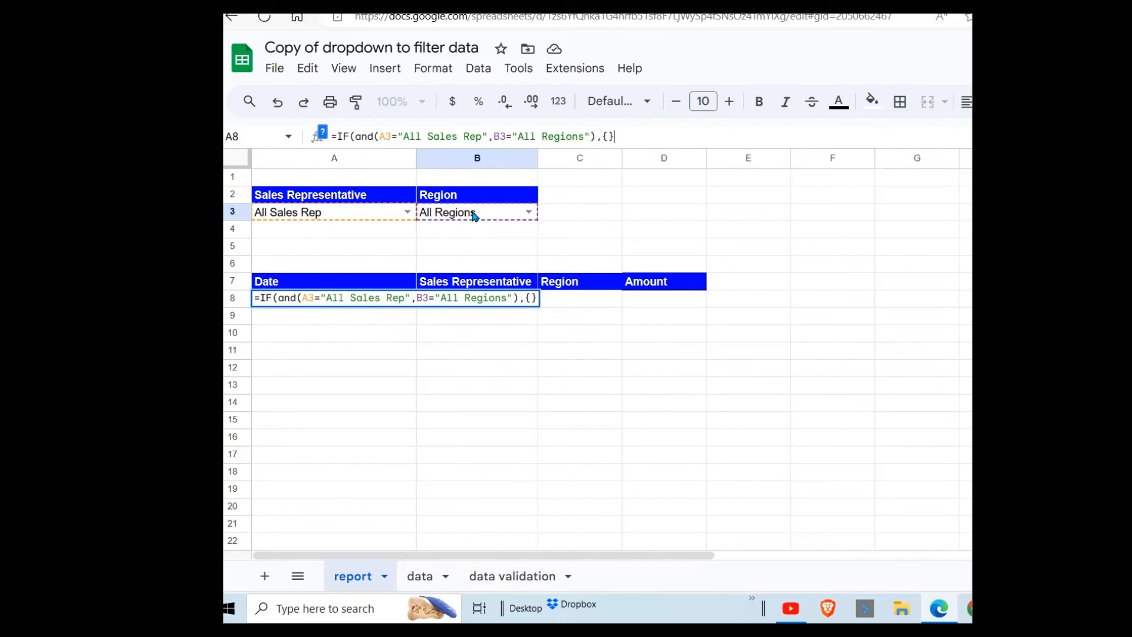
left_click(428, 583)
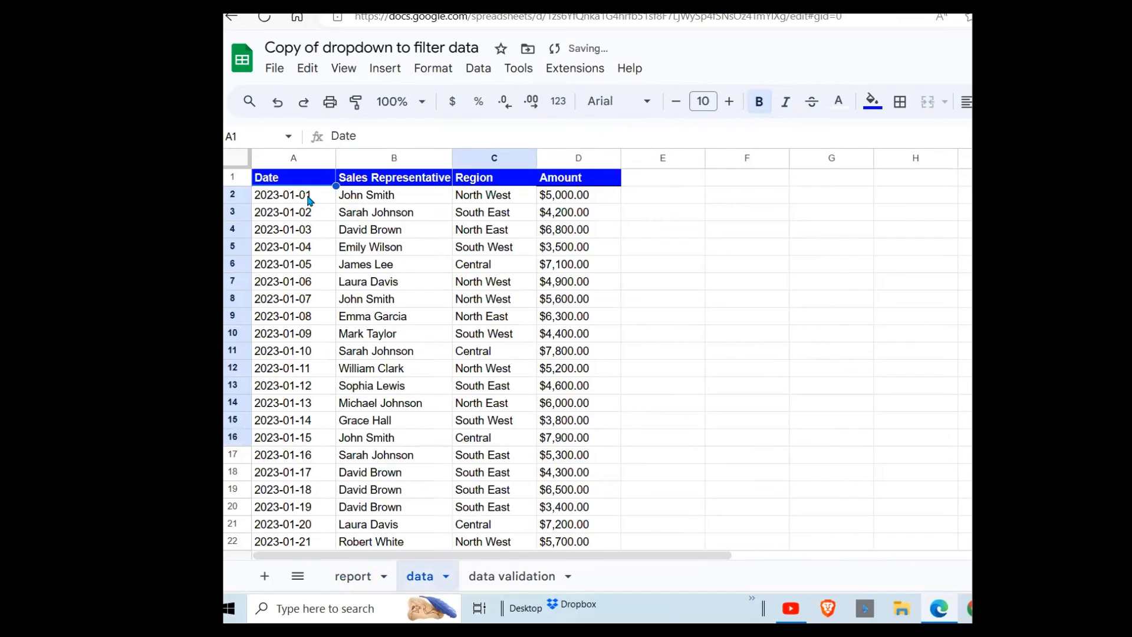
left_click_drag(307, 198, 493, 244)
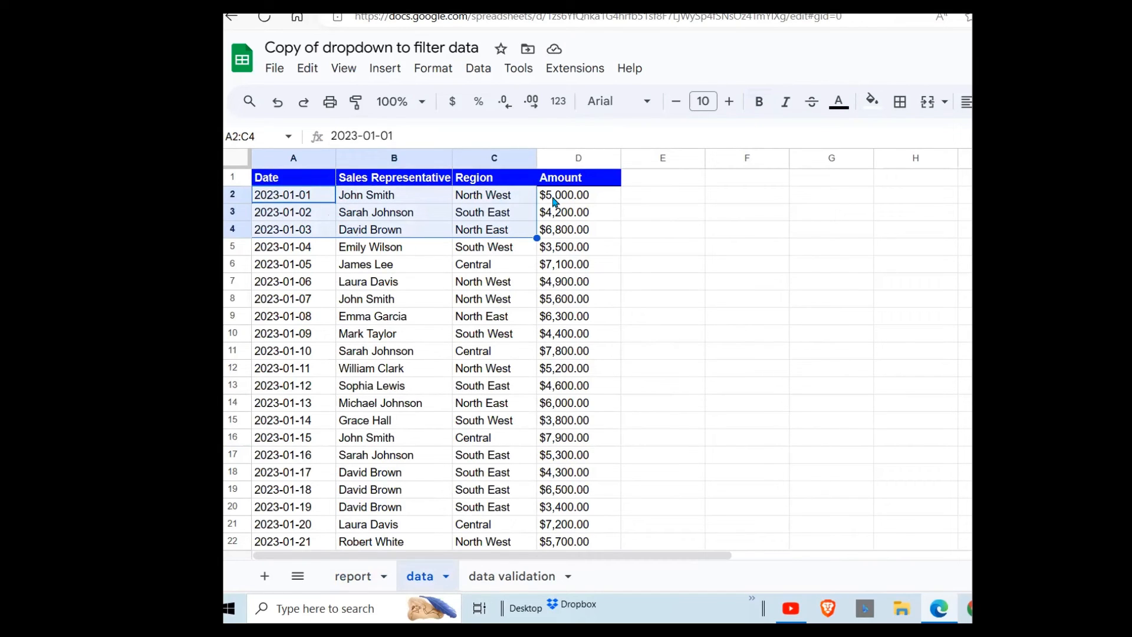
left_click(355, 579)
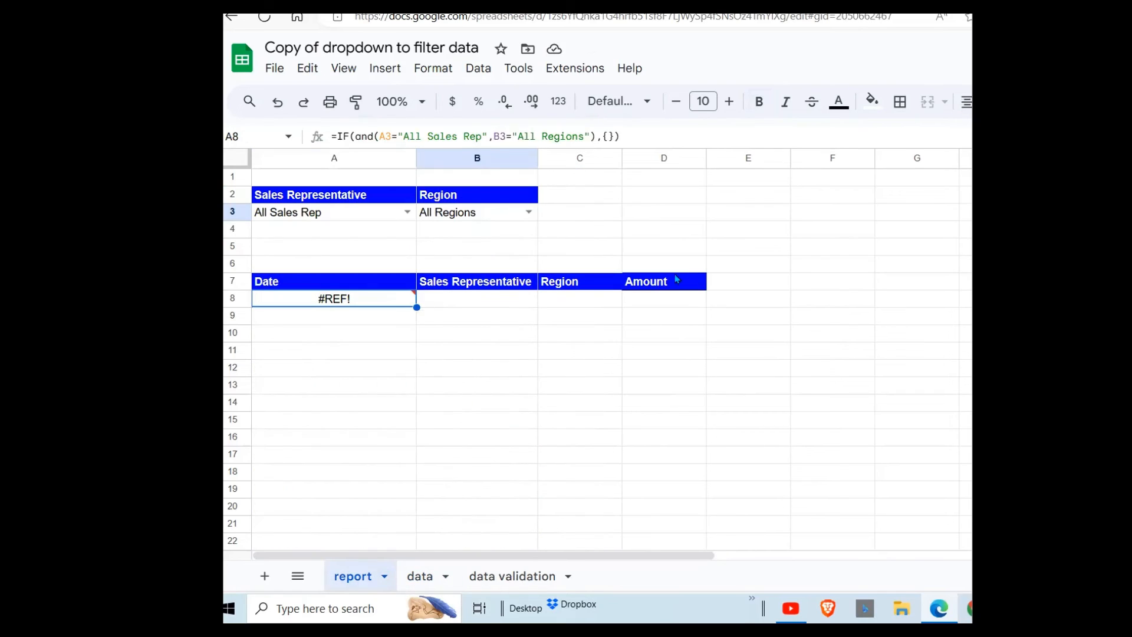
Fill the array in the A8 formula with data!A2:D, enter the formula, and review the returned rows.
left_click(607, 135)
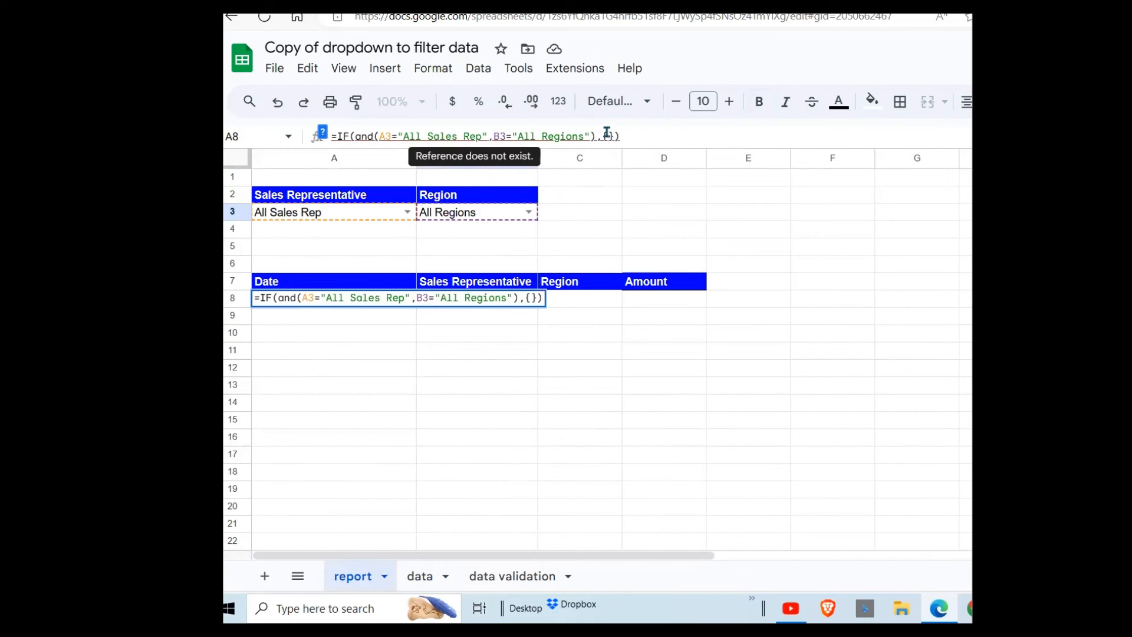
type("A")
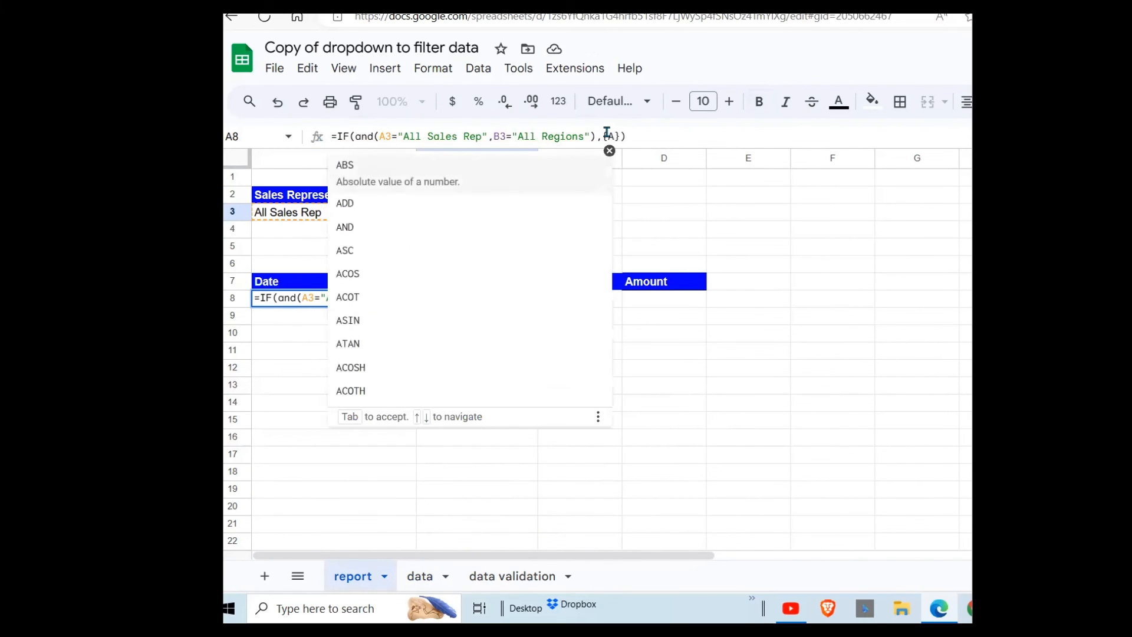
type("2:")
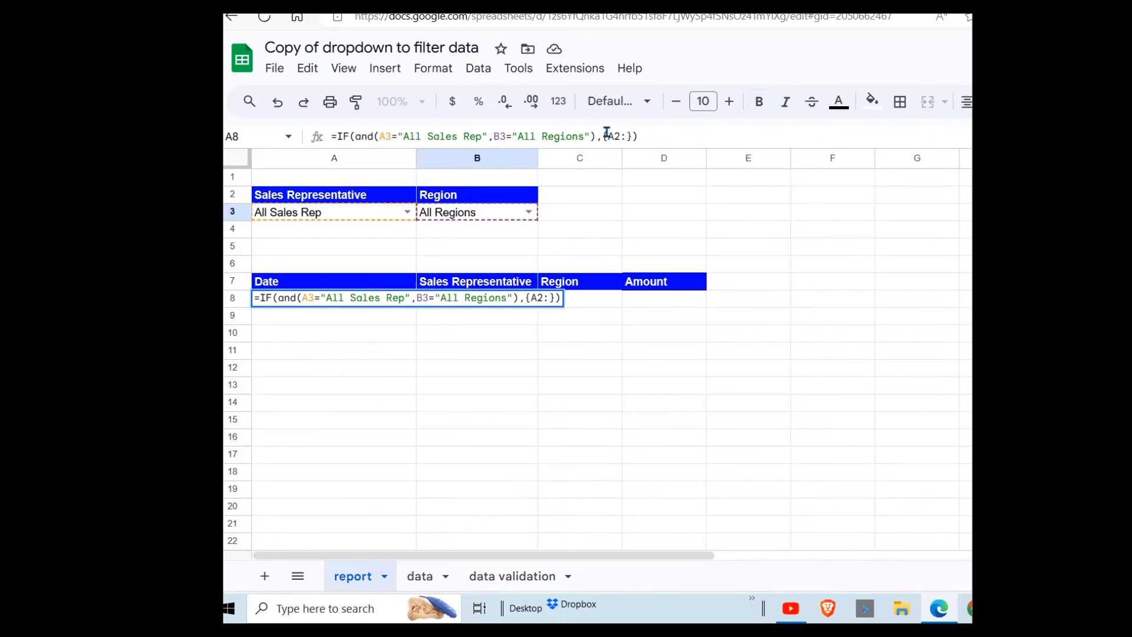
type("D")
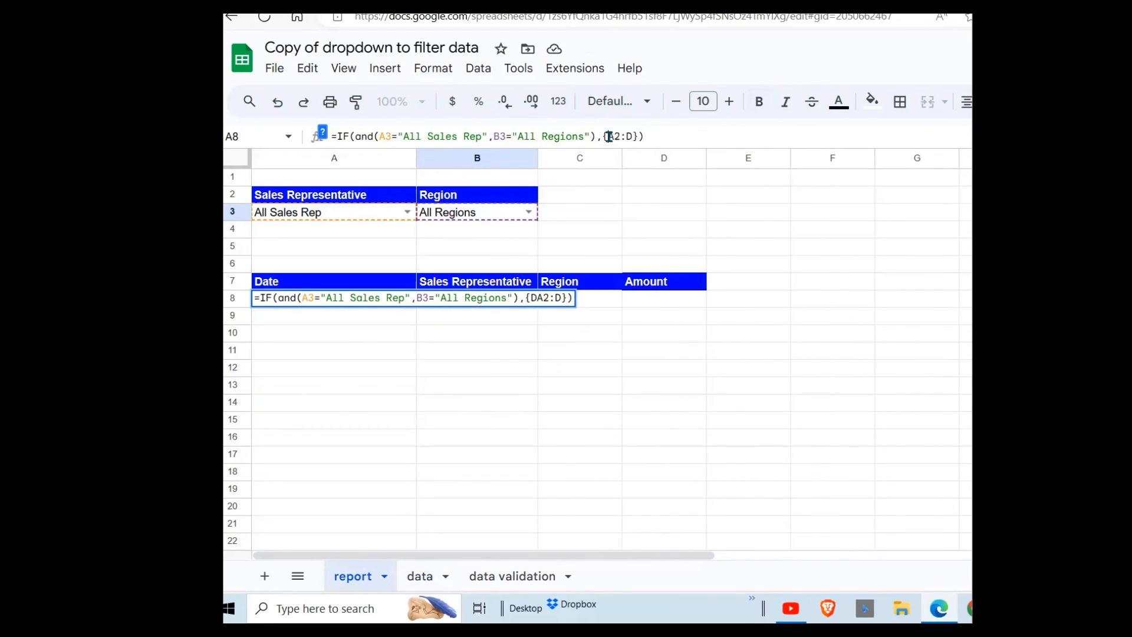
left_click(609, 136)
type("data")
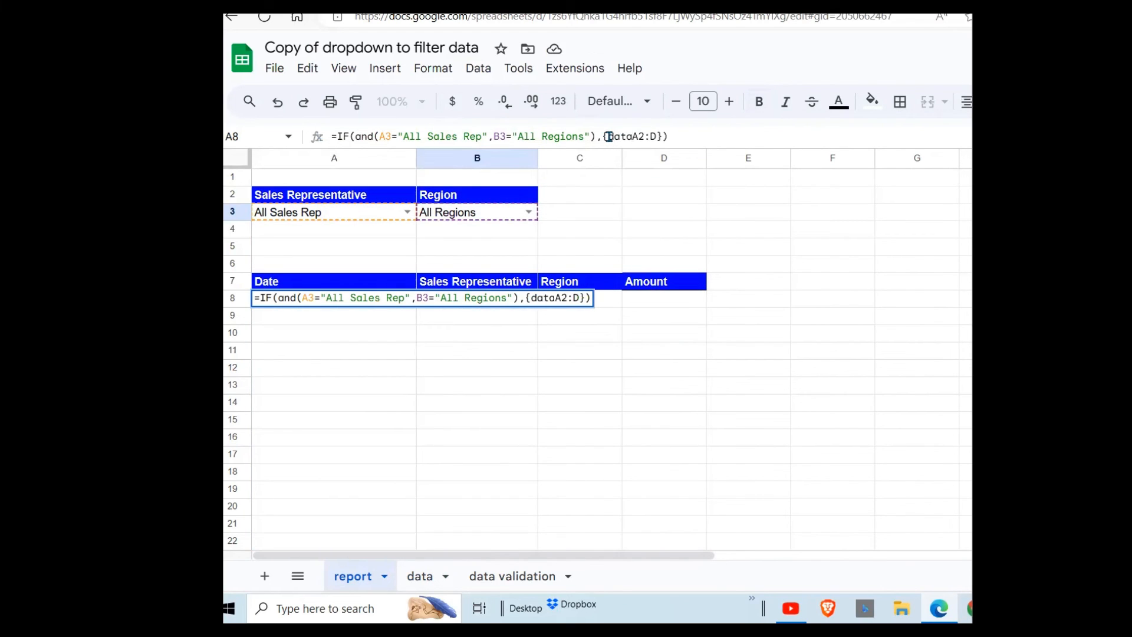
type("!")
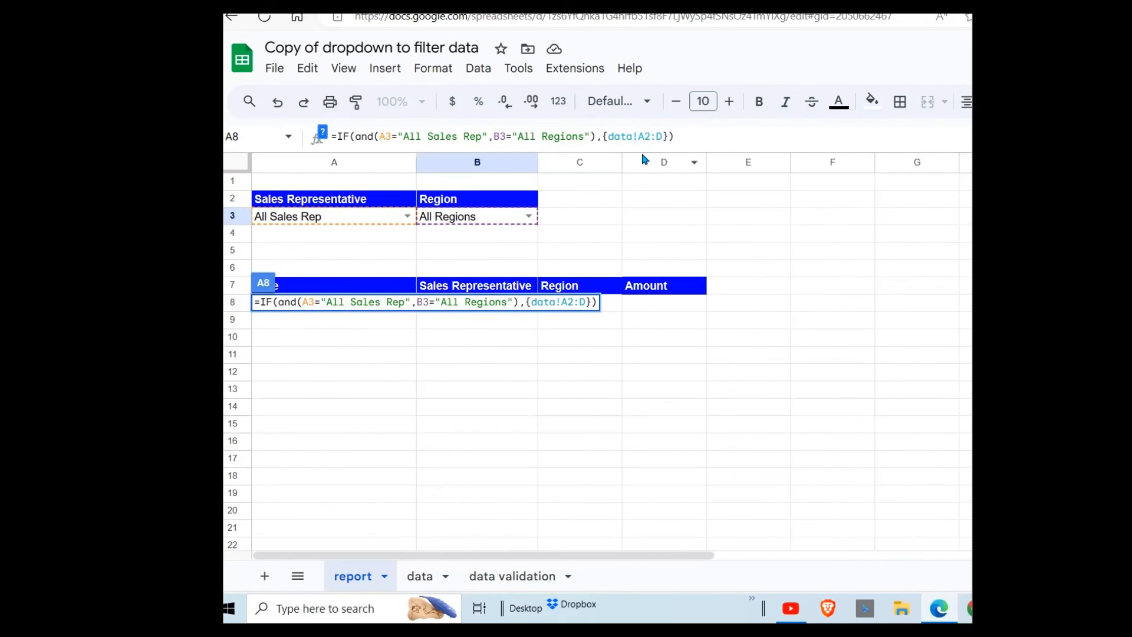
key("Return")
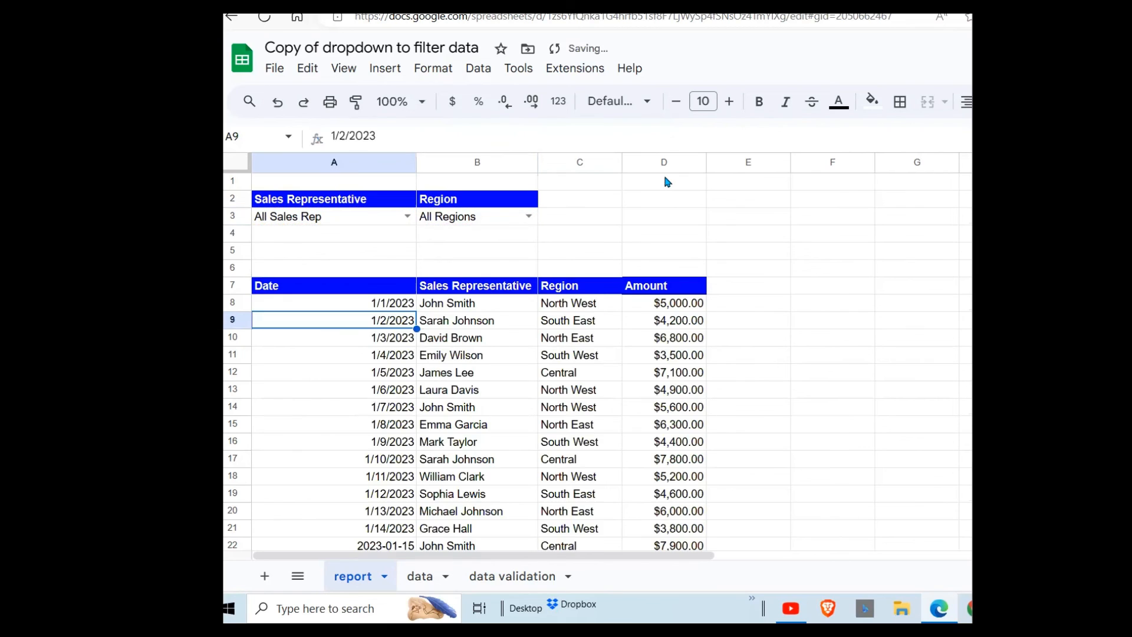
left_click(443, 392)
left_click(557, 321)
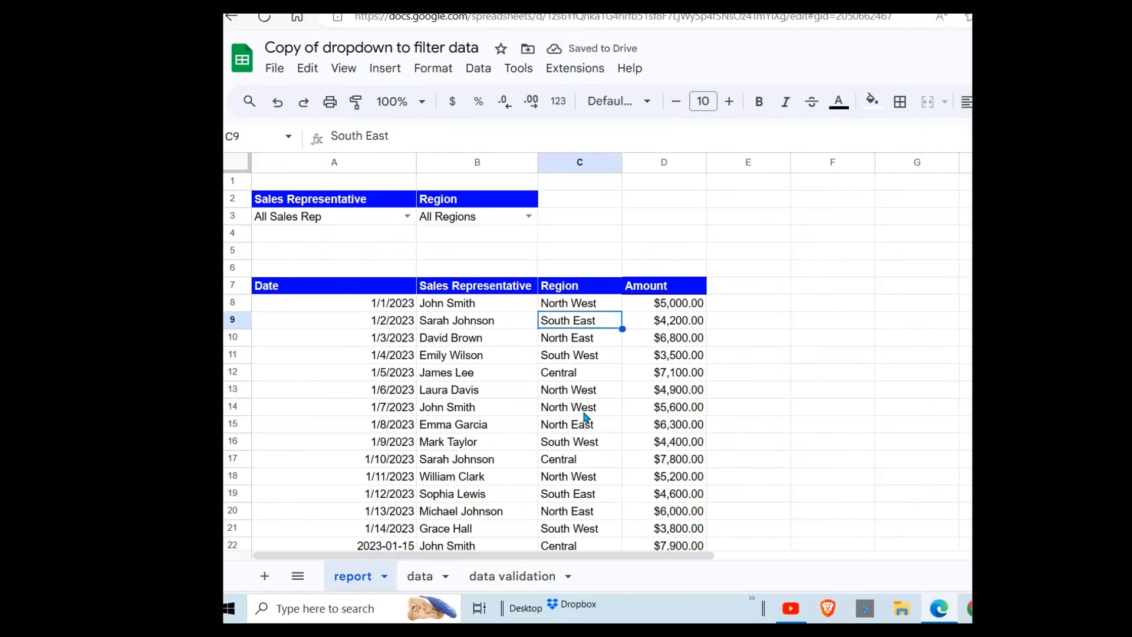
Paste the copied IFERROR(filter(data!A2:D,(data!B2:B=A3)*(data!C2:C=B3)),"NO RECORD FOUND") expression as the value if false in A8's IF formula.
left_click(384, 304)
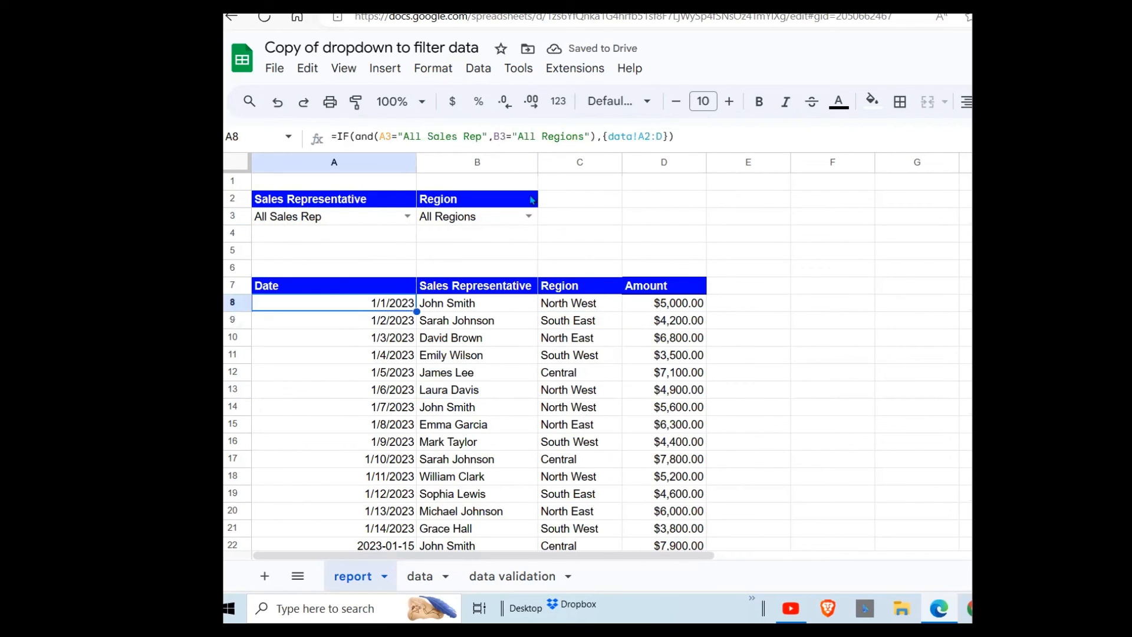
left_click(671, 136)
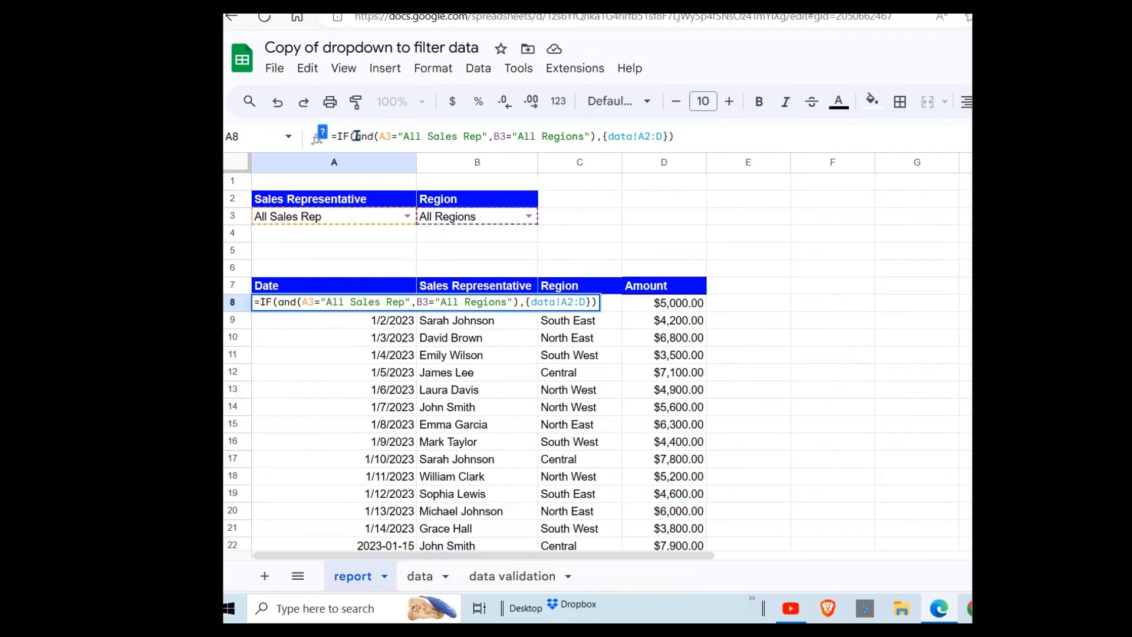
left_click_drag(355, 136, 666, 138)
left_click(669, 137)
type(",")
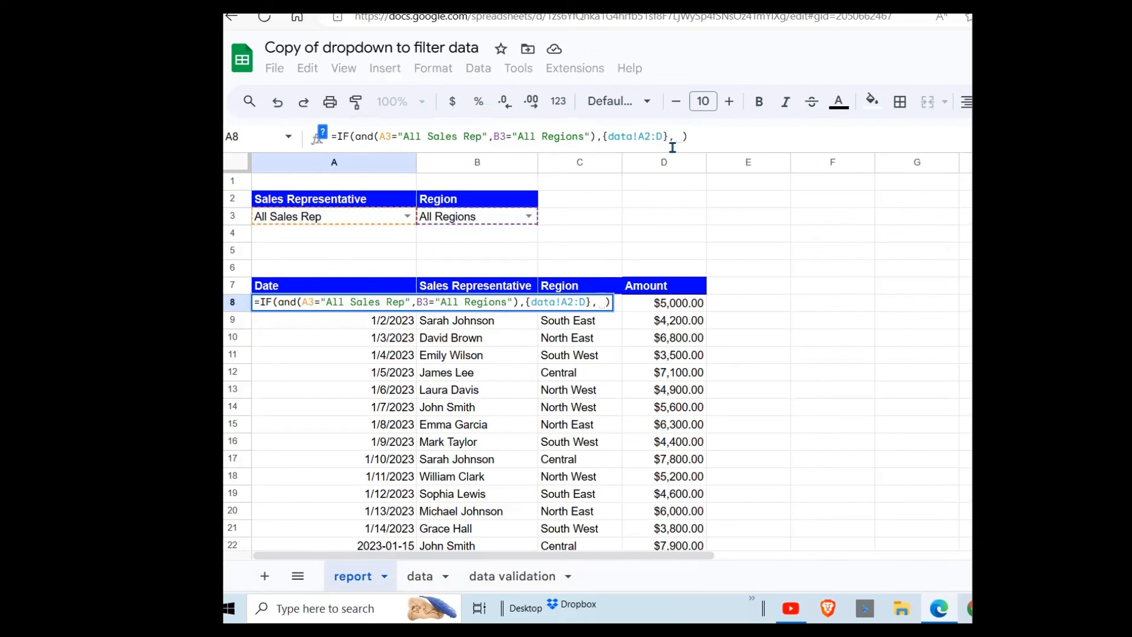
key("ctrl+v")
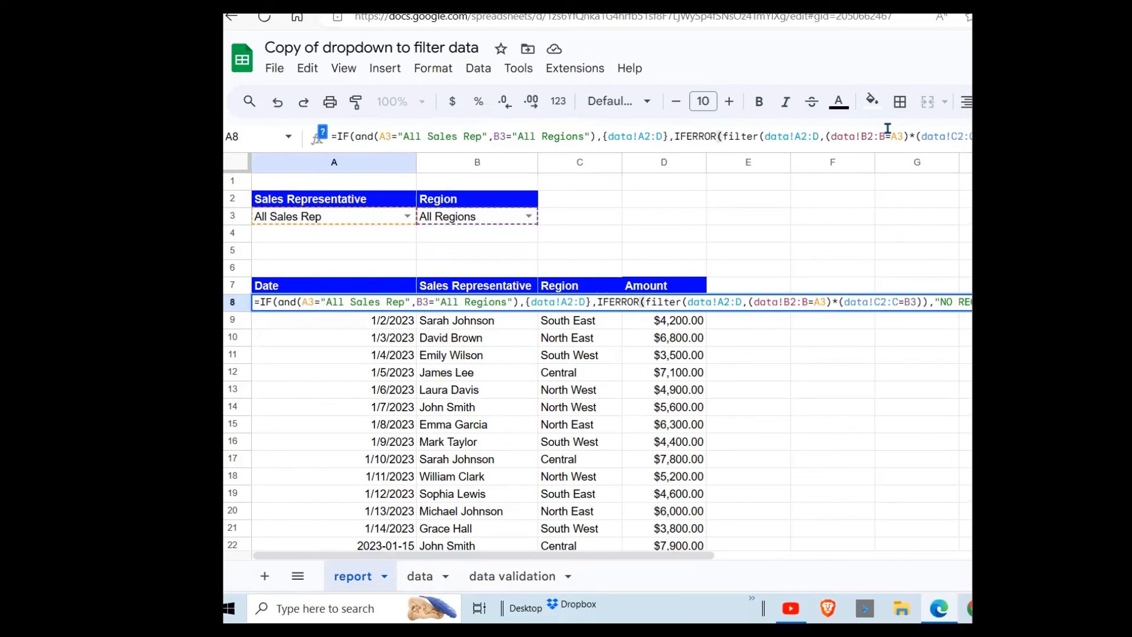
key("Return")
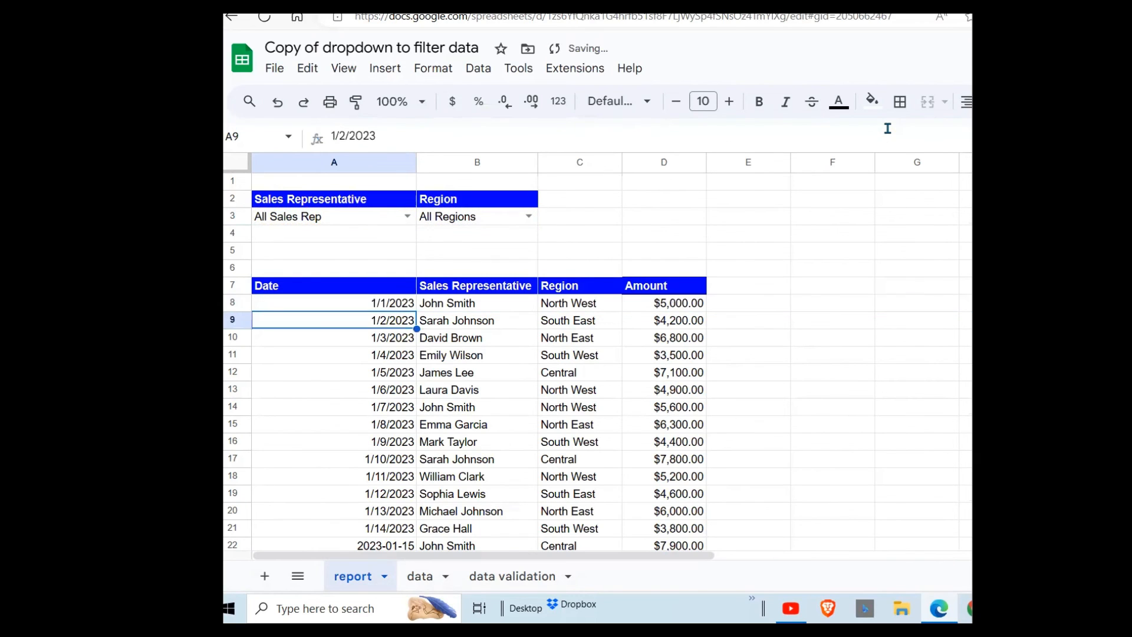
Choose the first individual sales representative in A3 with All Regions in B3, and check the report output in A8.
left_click(566, 286)
left_click(407, 217)
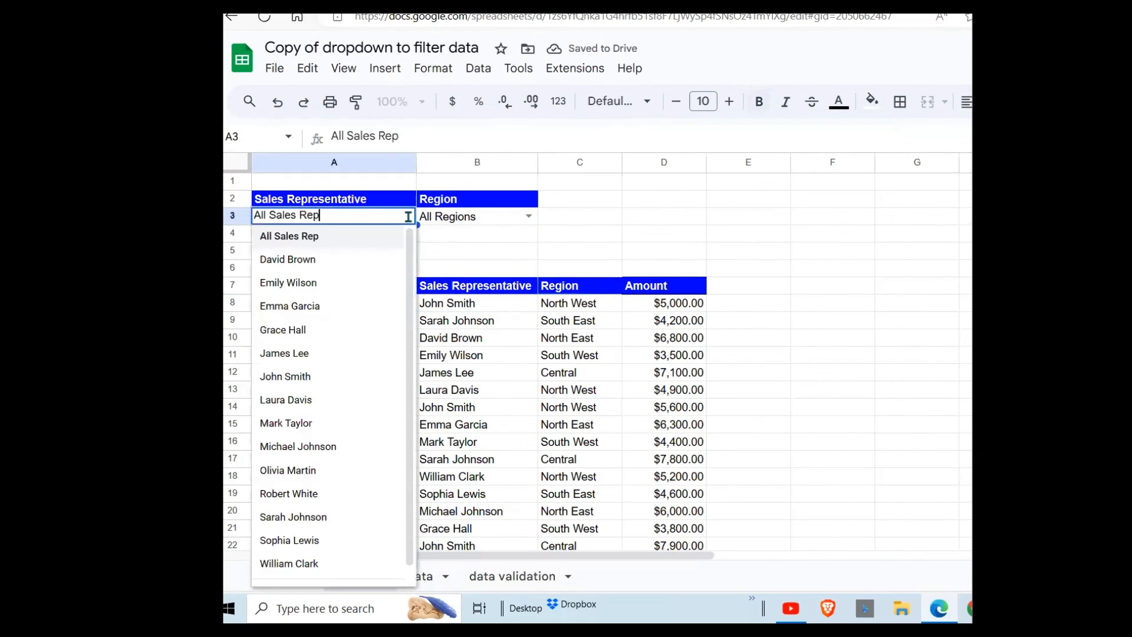
left_click(310, 262)
left_click(497, 215)
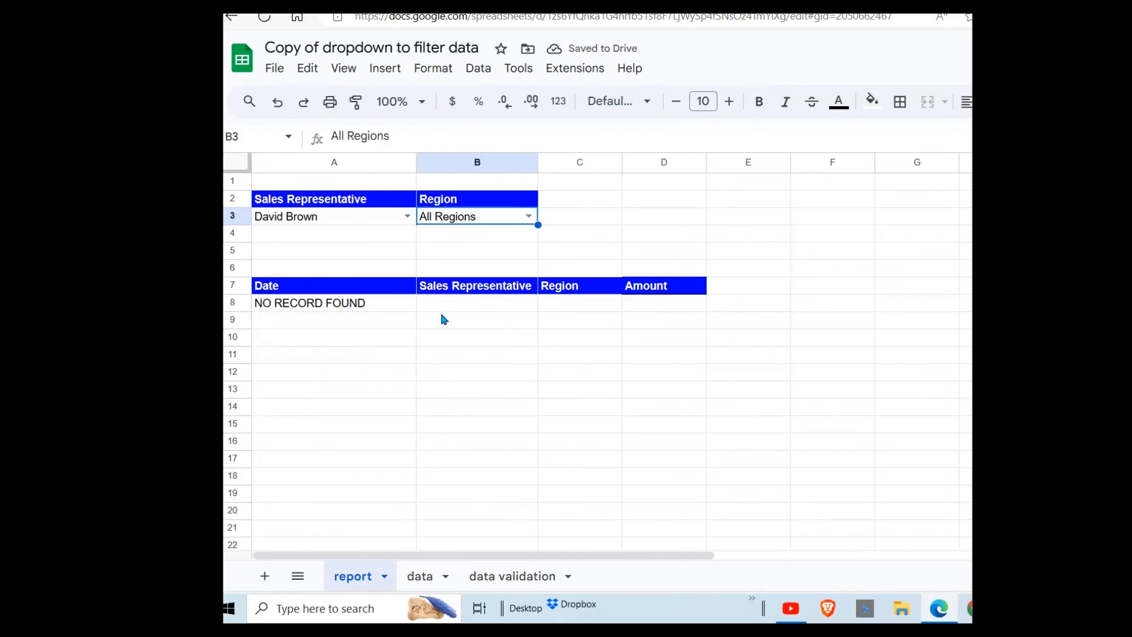
left_click(382, 312)
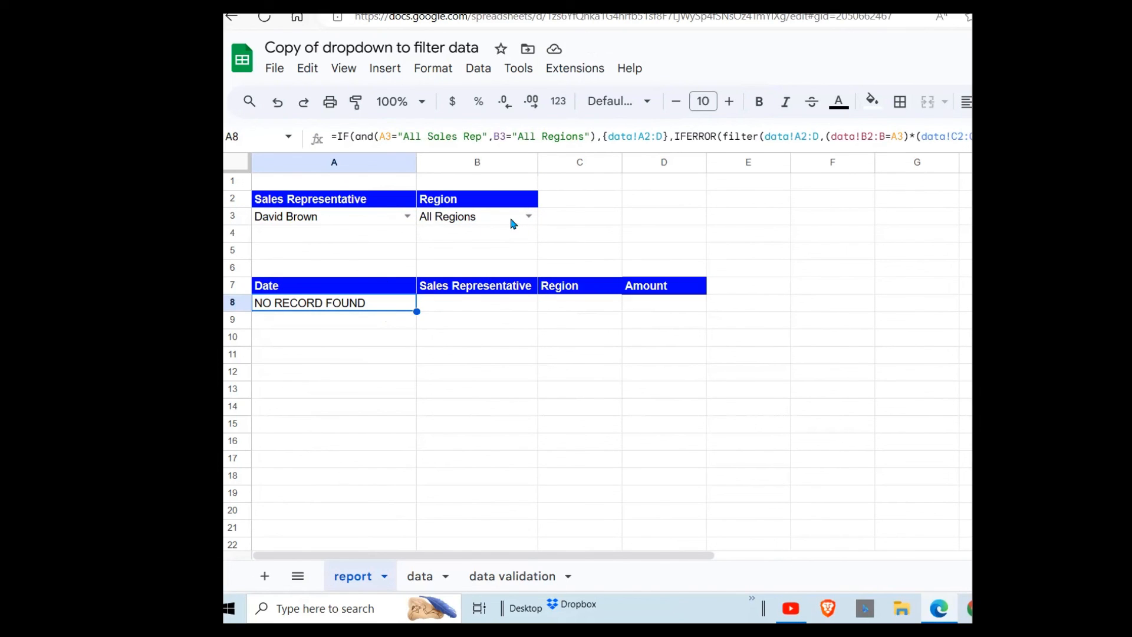
Set the region in B3 to North East and review the filtered rows, and repeat the check with South East.
left_click(529, 217)
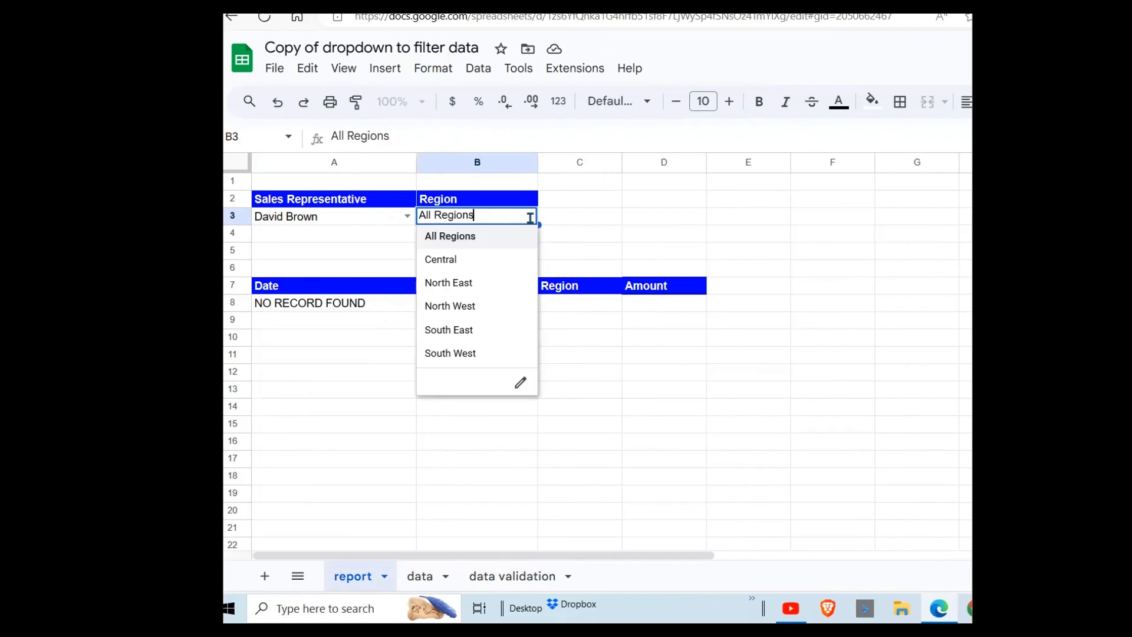
left_click(468, 285)
left_click_drag(385, 308, 690, 313)
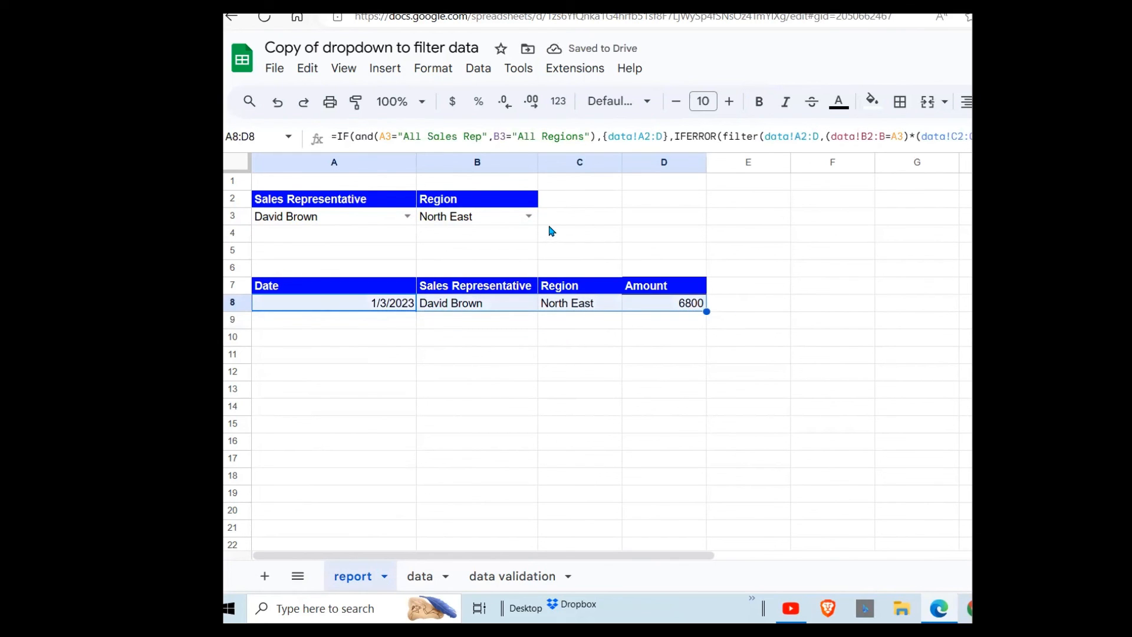
left_click(529, 216)
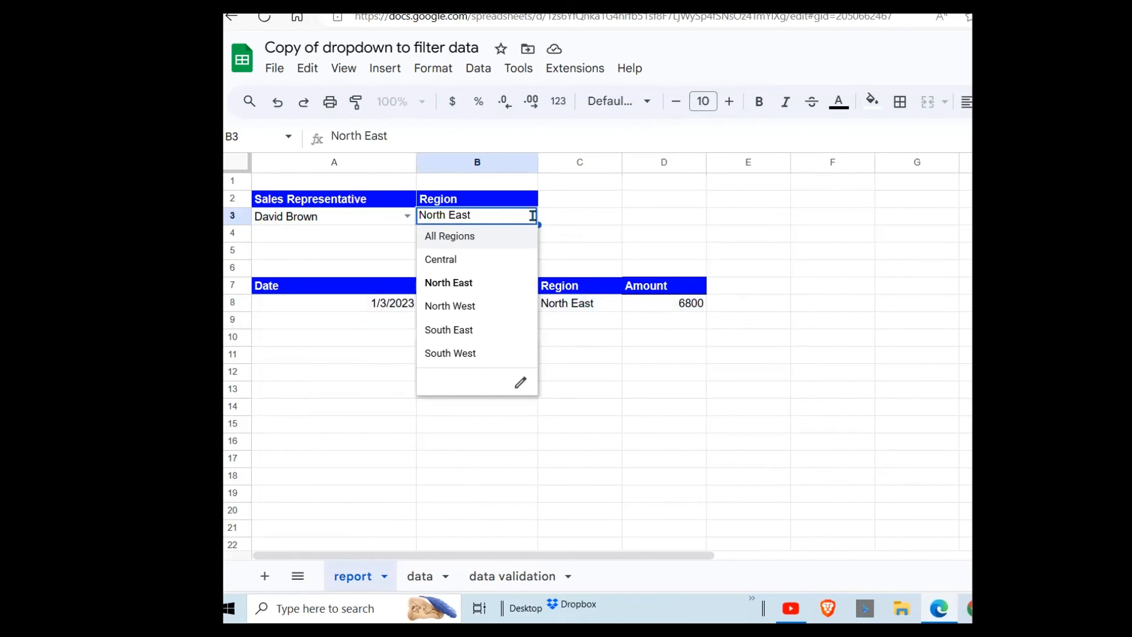
left_click(461, 330)
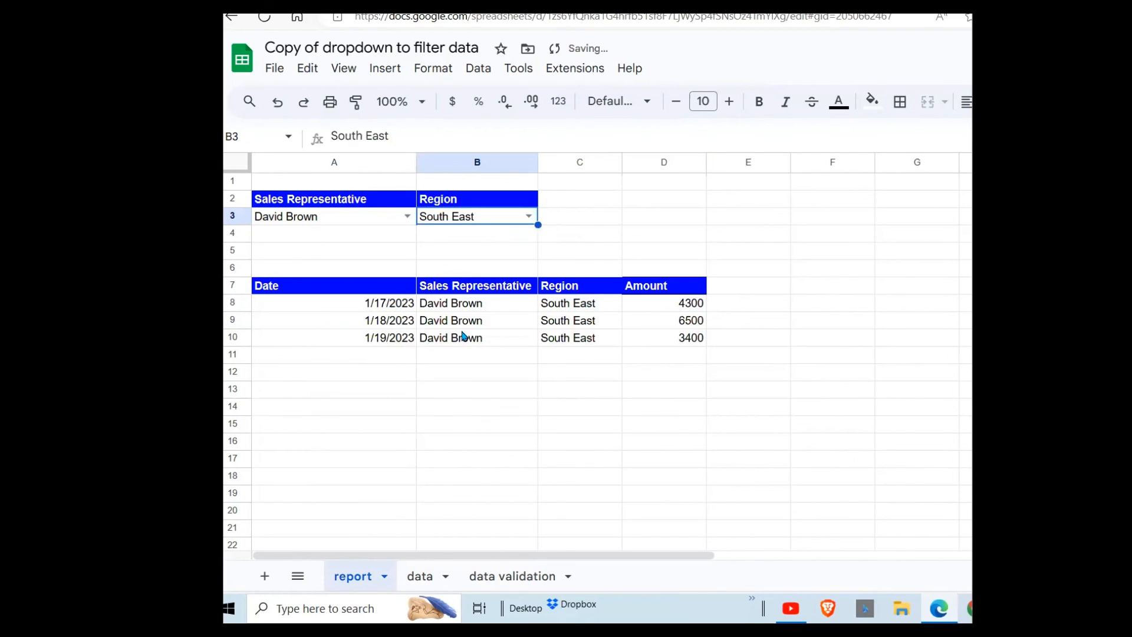
left_click(393, 302)
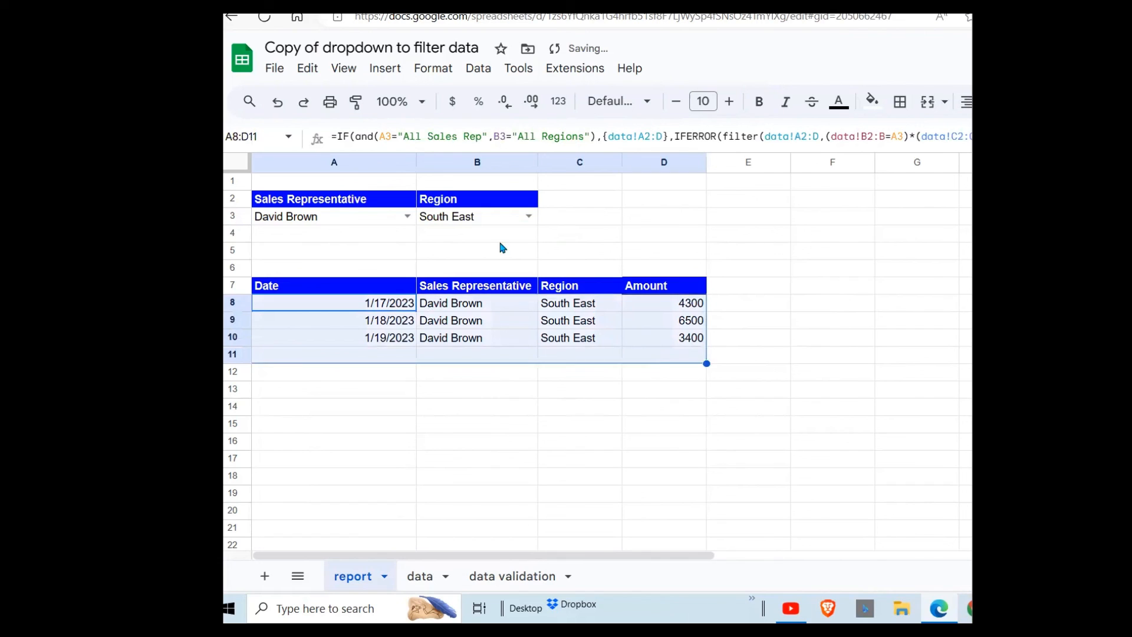
Set the region dropdown back to All Regions and the sales representative dropdown to All Sales Rep, and review the listed records.
left_click(528, 216)
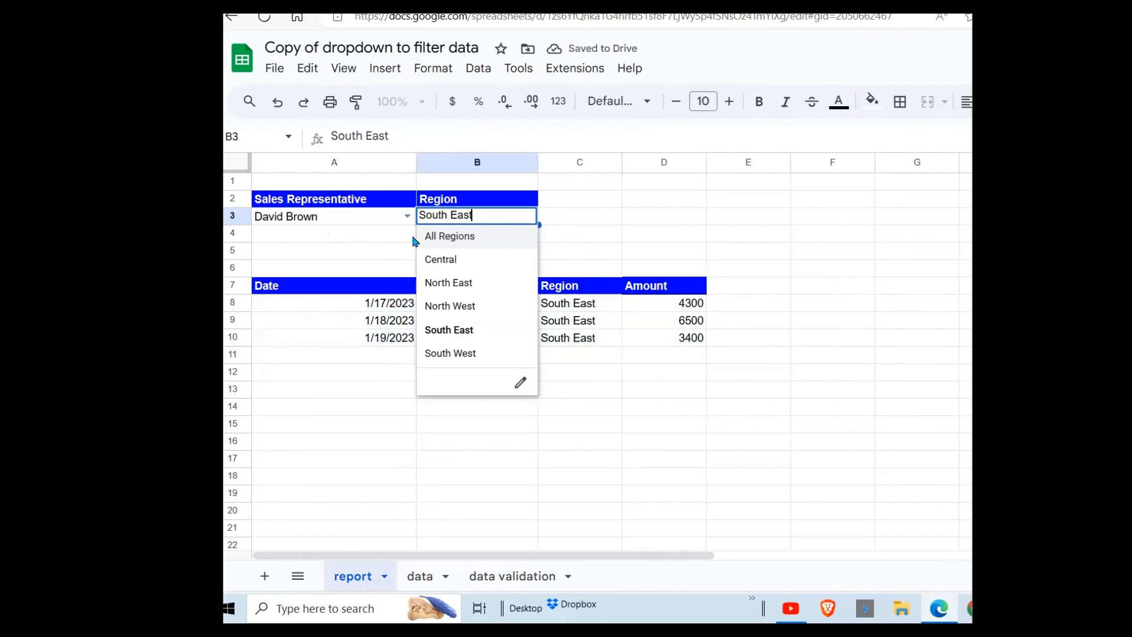
left_click(454, 236)
left_click(406, 216)
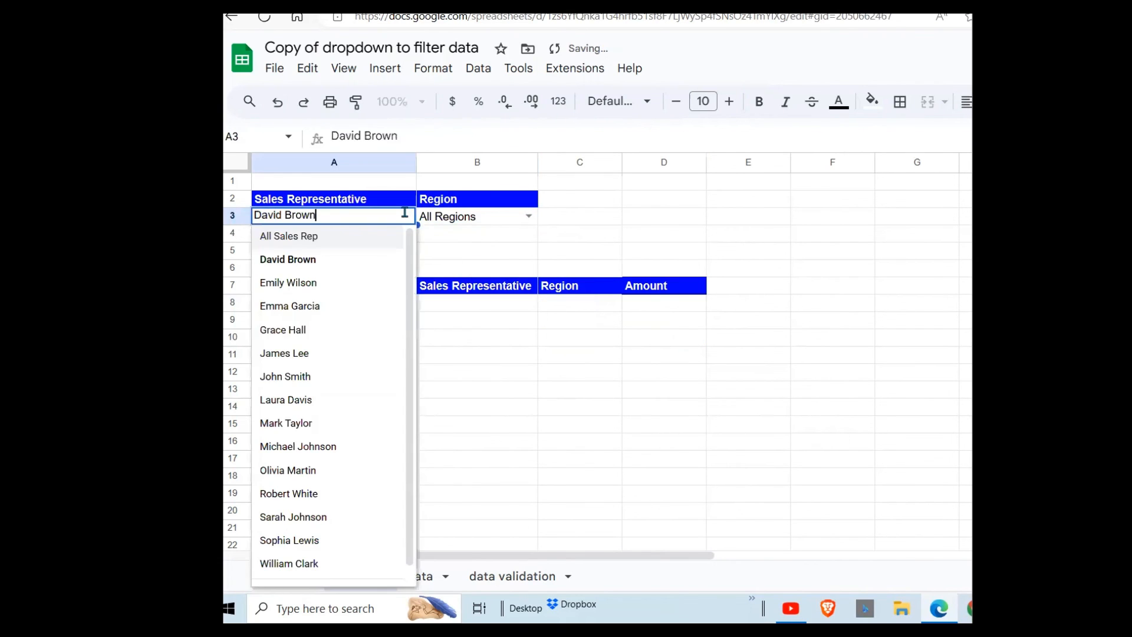
left_click(309, 235)
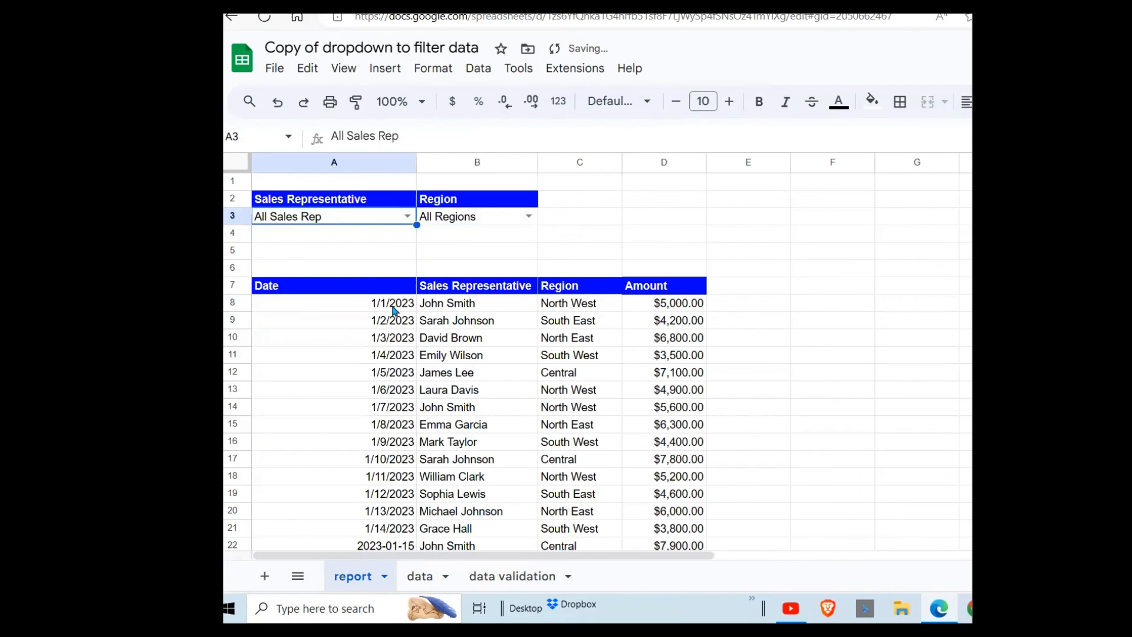
left_click_drag(395, 307, 543, 479)
left_click(583, 451)
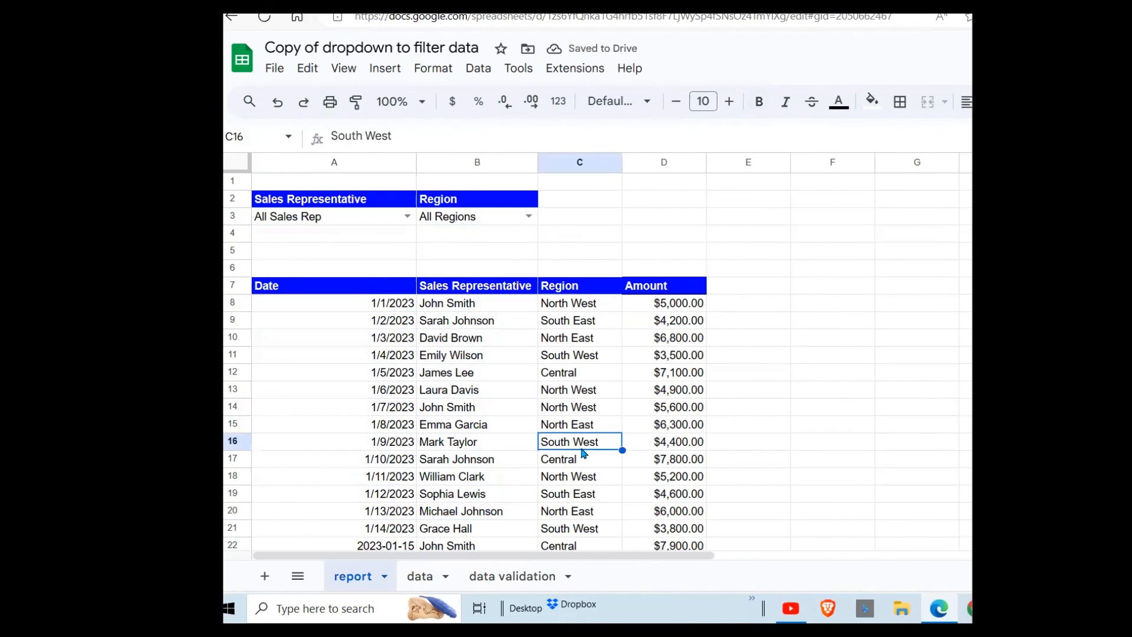